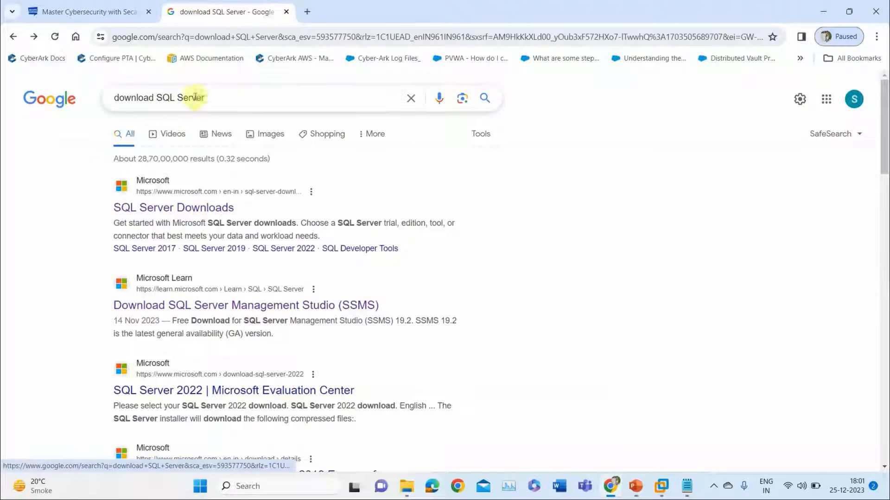
# Open Microsoft's SQL Server Downloads page in a new tab, review its free editions section, and return to the Google results.
pyautogui.moveTo(238, 94); pyautogui.dragTo(76, 113)
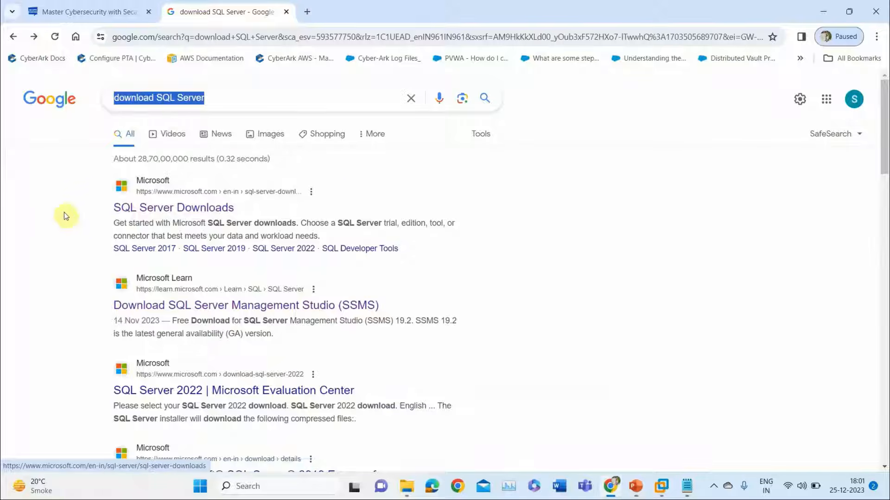
pyautogui.rightClick(145, 217)
pyautogui.click(196, 230)
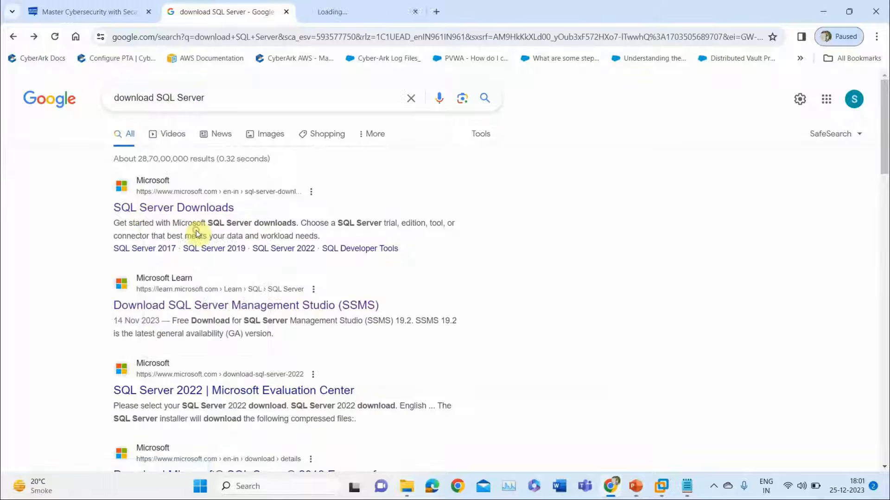
pyautogui.click(337, 13)
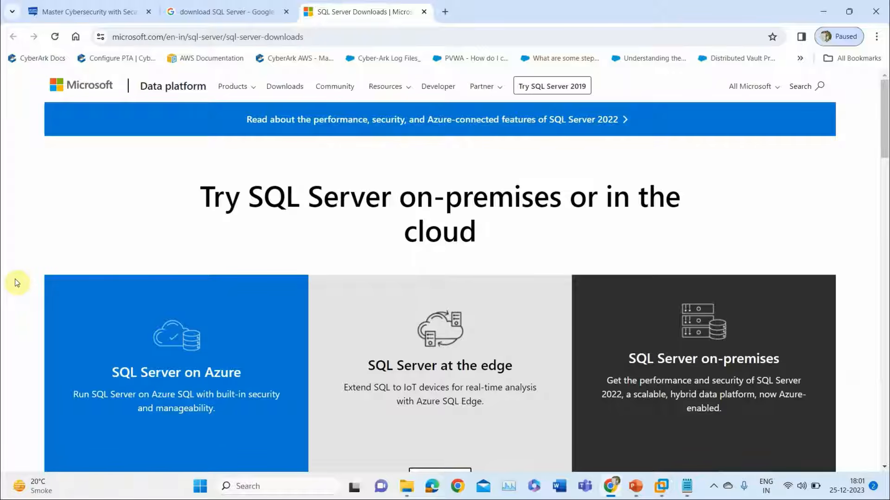
pyautogui.scroll(-1, 17, 283)
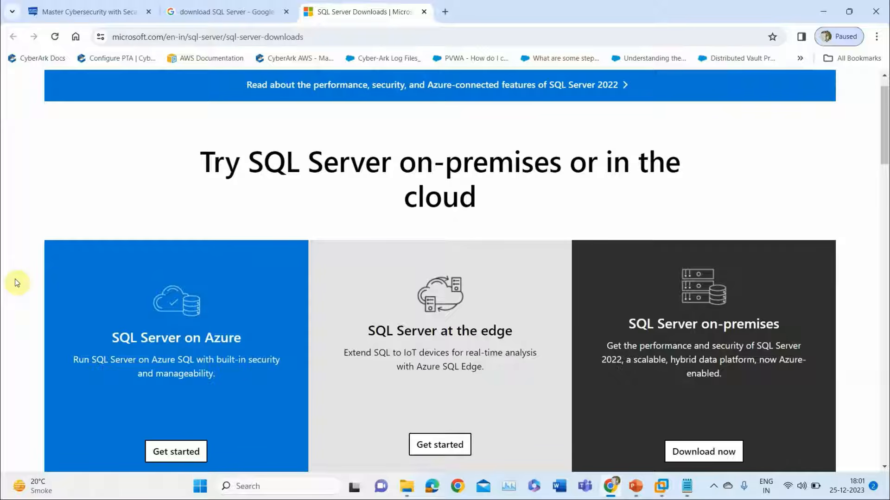
pyautogui.scroll(-10, 17, 283)
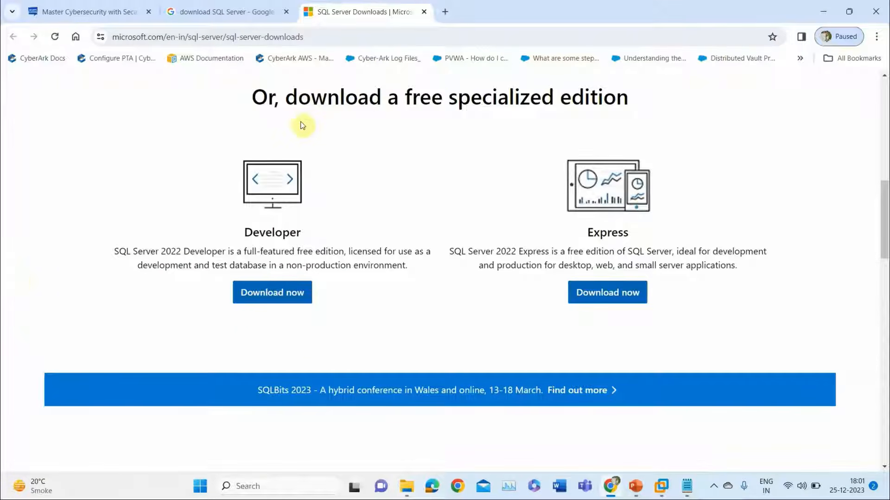
pyautogui.moveTo(274, 107); pyautogui.dragTo(493, 99)
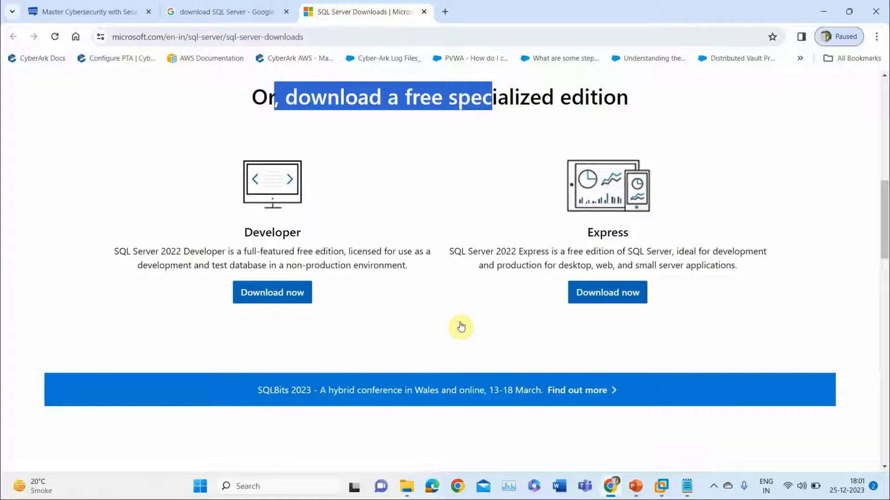
pyautogui.click(184, 10)
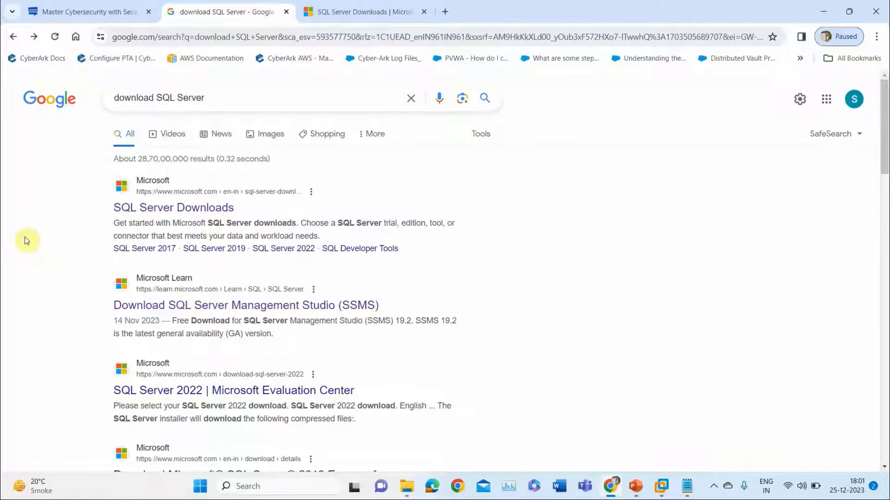
# Open the Download SSMS result in a new tab and scroll to the free SSMS 19.2 download link.
pyautogui.tripleClick(212, 101)
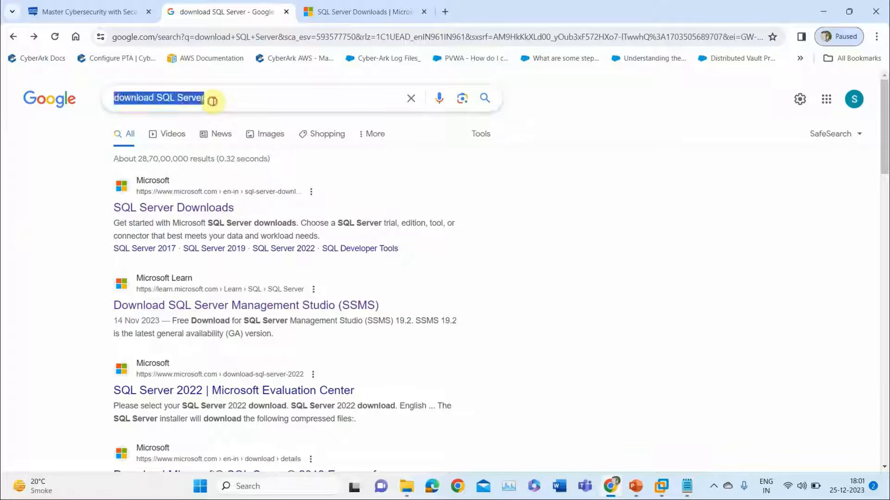
pyautogui.click(174, 101)
pyautogui.click(37, 278)
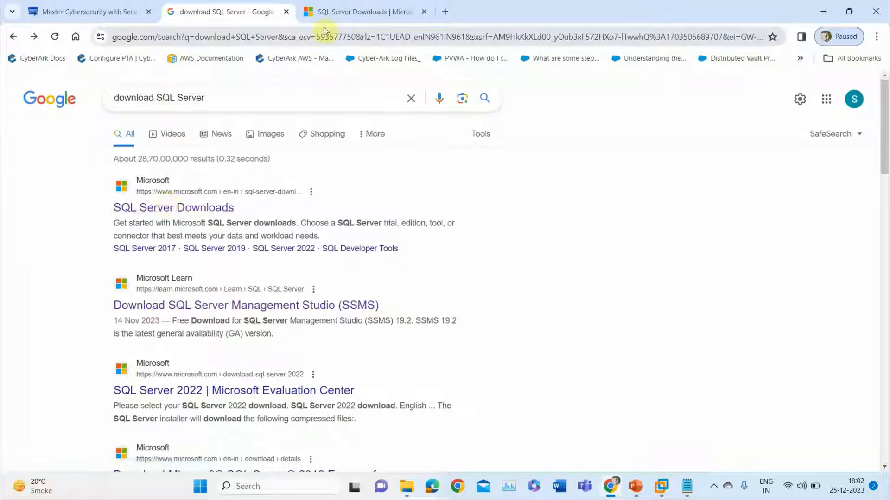
pyautogui.rightClick(167, 306)
pyautogui.click(184, 318)
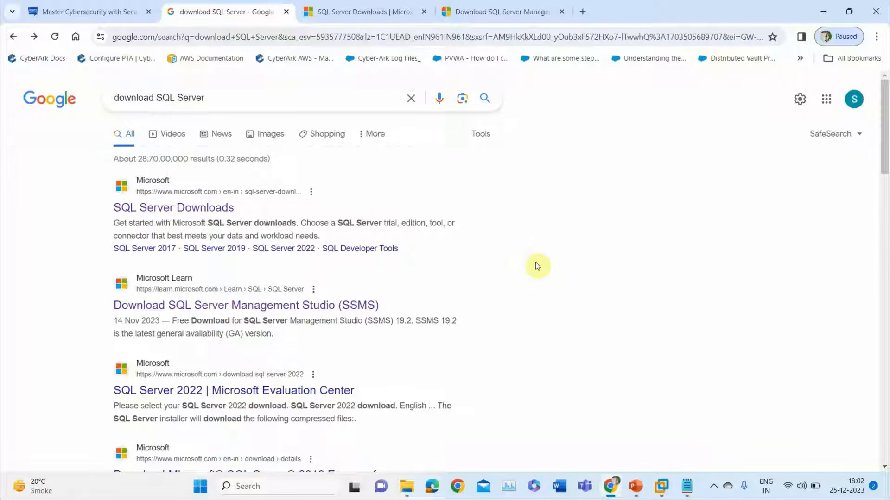
pyautogui.click(490, 22)
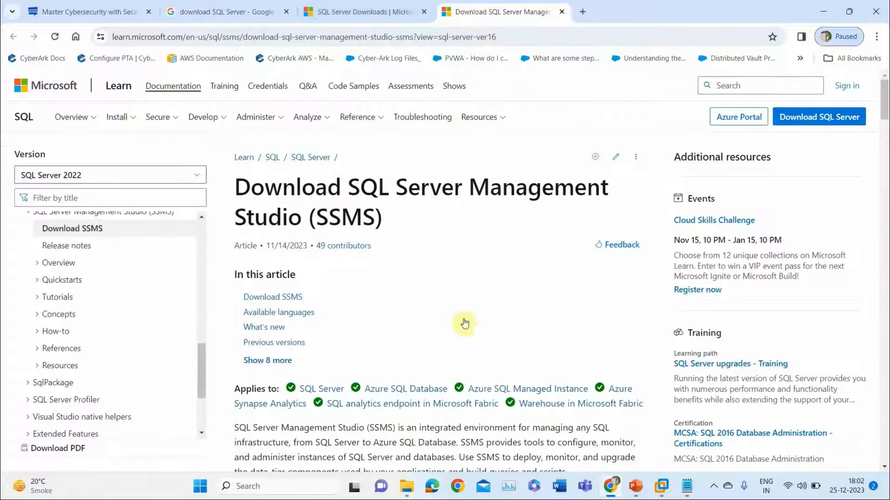
pyautogui.scroll(-2, 455, 361)
pyautogui.scroll(-2, 455, 360)
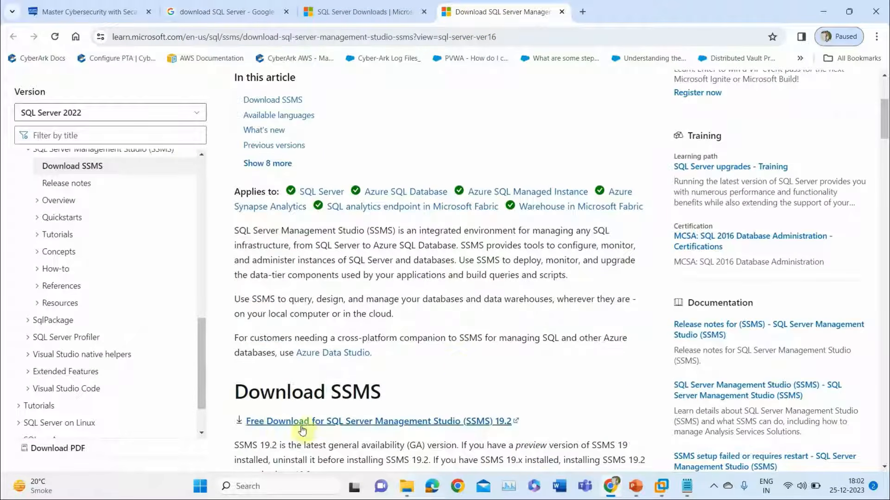
pyautogui.scroll(-1, 302, 428)
pyautogui.scroll(-1, 302, 428)
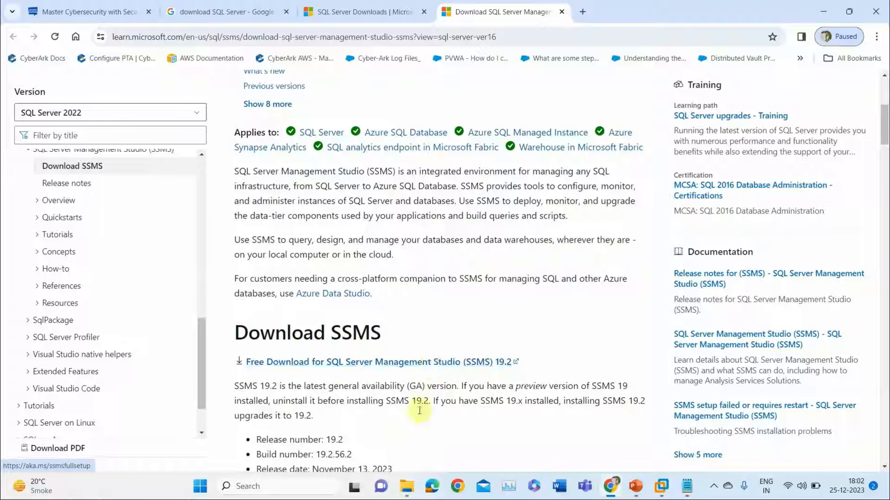
# Copy SQL2022-SSEI-Expr.exe and SSMS-Setup-ENU.exe from the host Downloads onto the VM desktop, viewed full screen.
pyautogui.moveTo(662, 484)
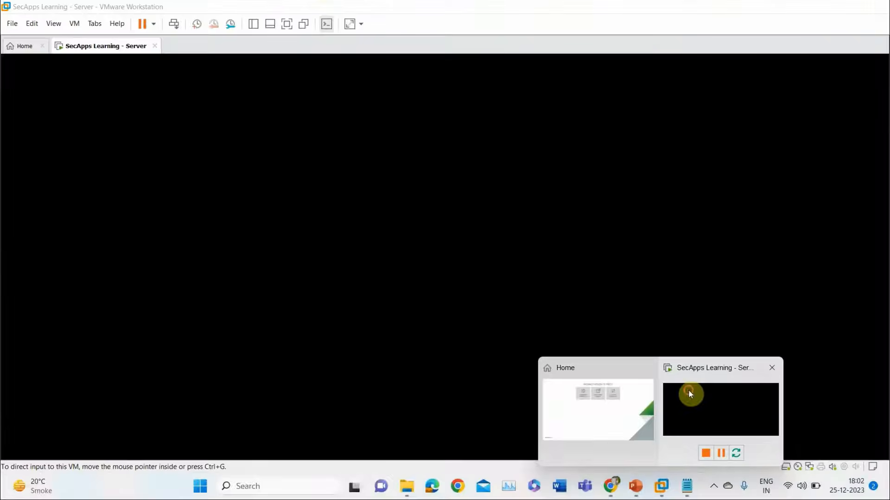
pyautogui.click(688, 390)
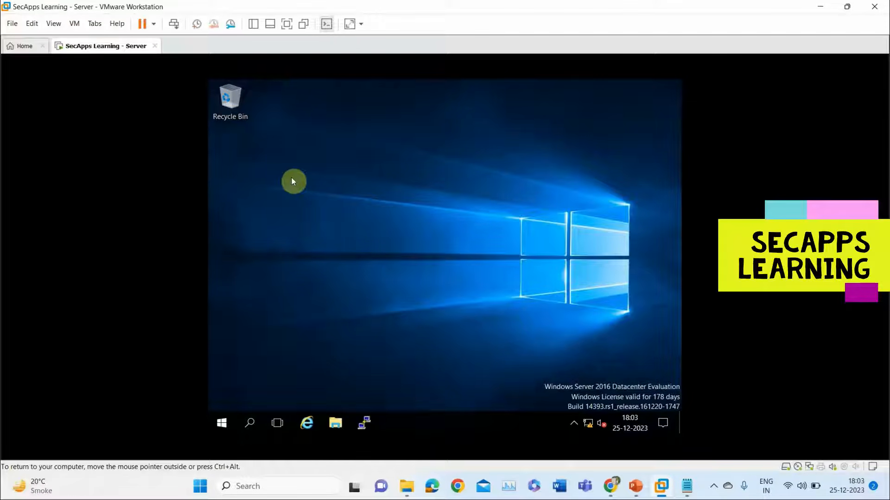
pyautogui.click(407, 486)
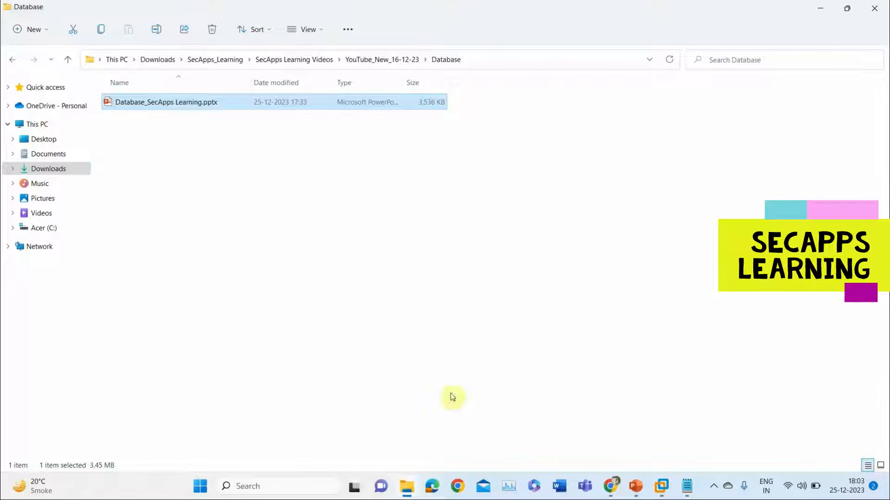
pyautogui.click(48, 168)
pyautogui.moveTo(518, 319); pyautogui.dragTo(391, 309)
pyautogui.hotkey('alt', 'Tab')
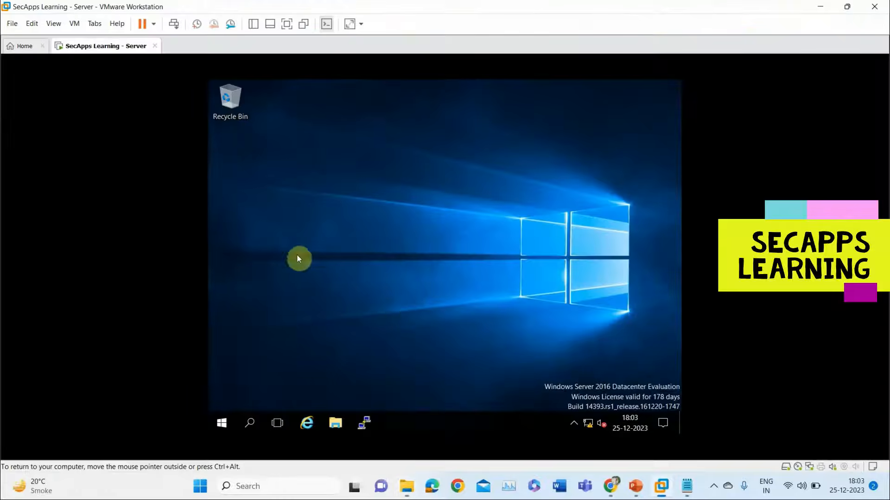
pyautogui.hotkey('ctrl', 'v')
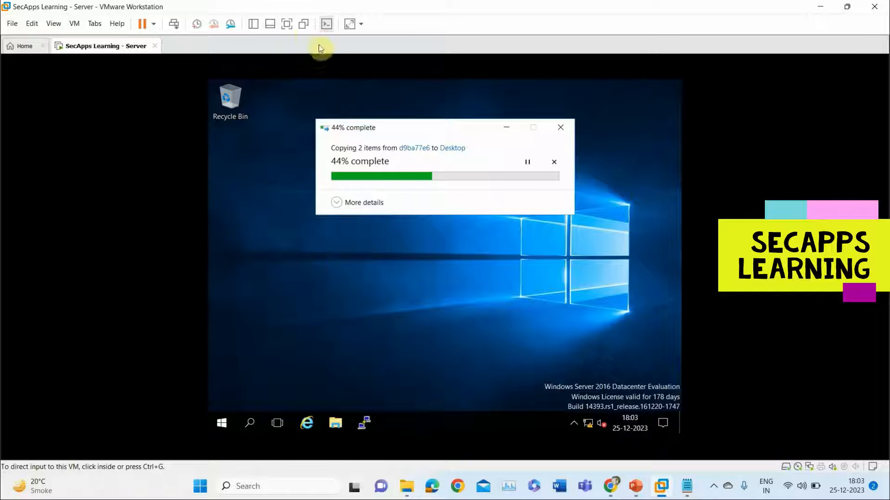
pyautogui.click(286, 24)
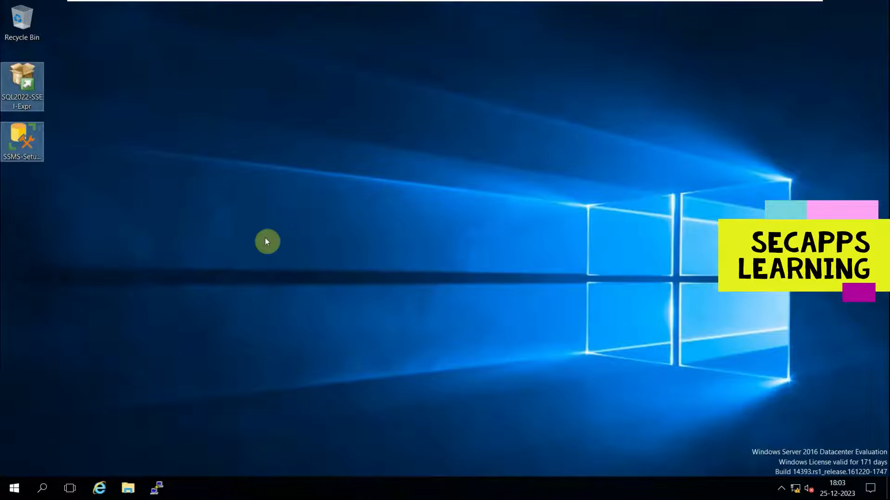
# Run SQL2022-SSEI-Expr as administrator and close it after its download failure.
pyautogui.click(265, 238)
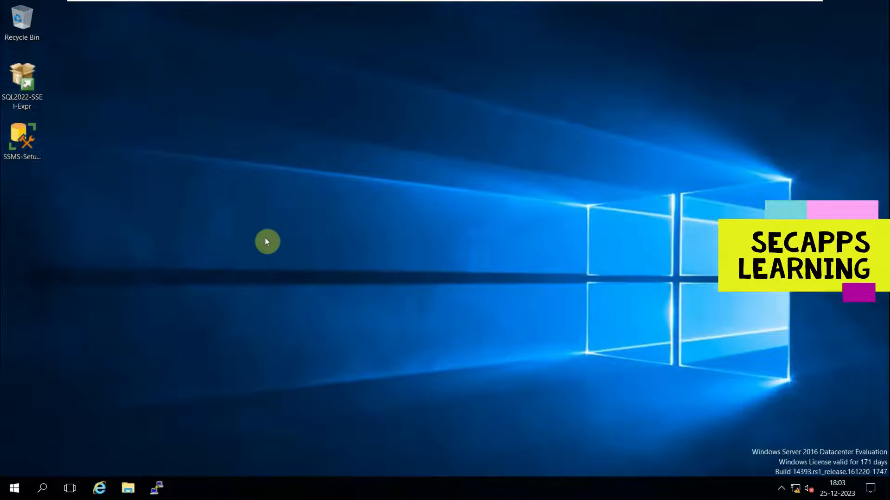
pyautogui.rightClick(25, 88)
pyautogui.click(72, 112)
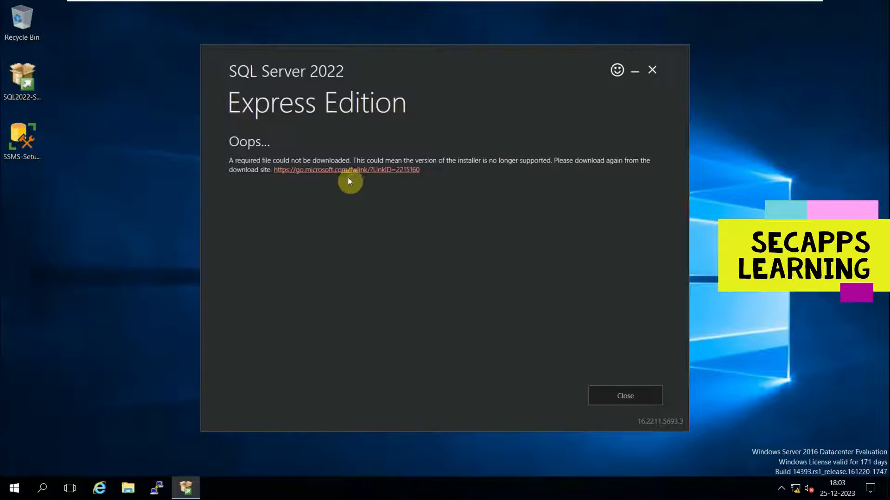
pyautogui.click(607, 395)
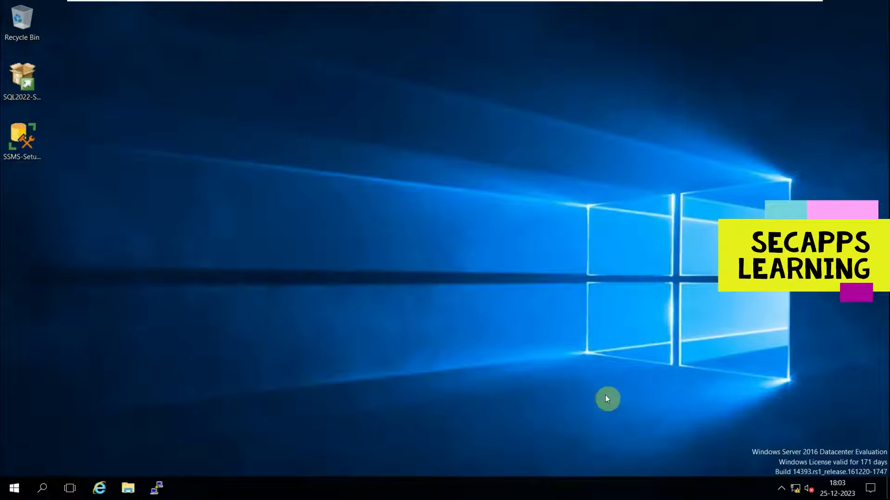
# Rerun the SQL Server 2022 installer as administrator, exit it, and minimize the VMware window.
pyautogui.rightClick(29, 80)
pyautogui.click(58, 106)
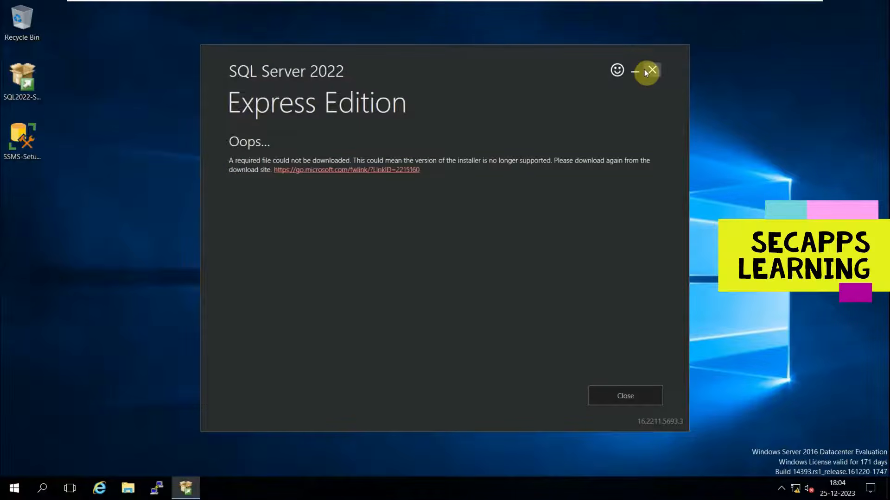
pyautogui.click(648, 73)
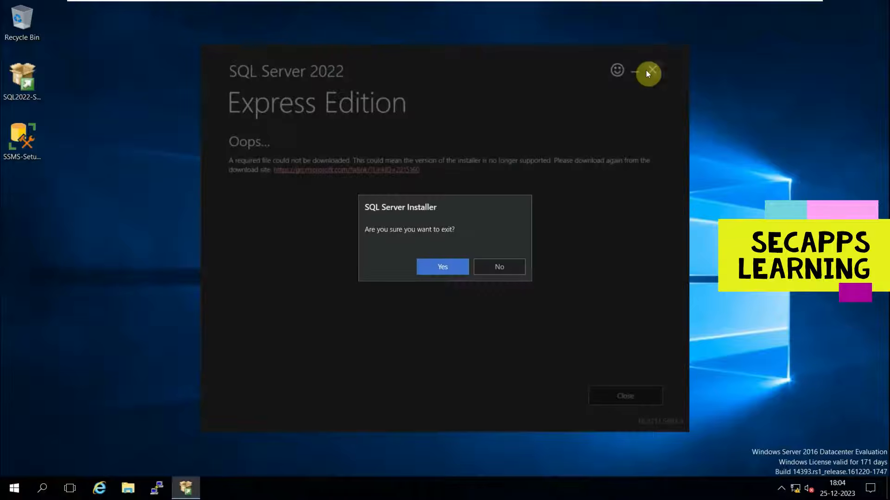
pyautogui.click(435, 273)
pyautogui.moveTo(610, 4)
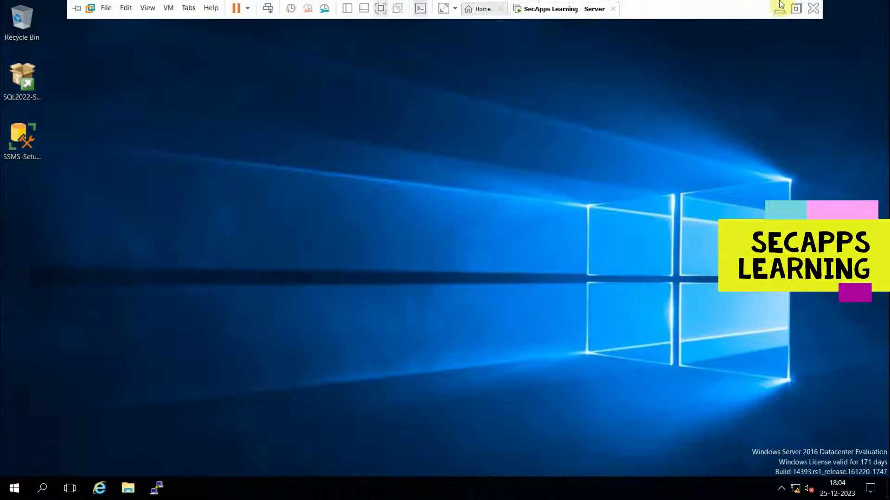
pyautogui.click(779, 7)
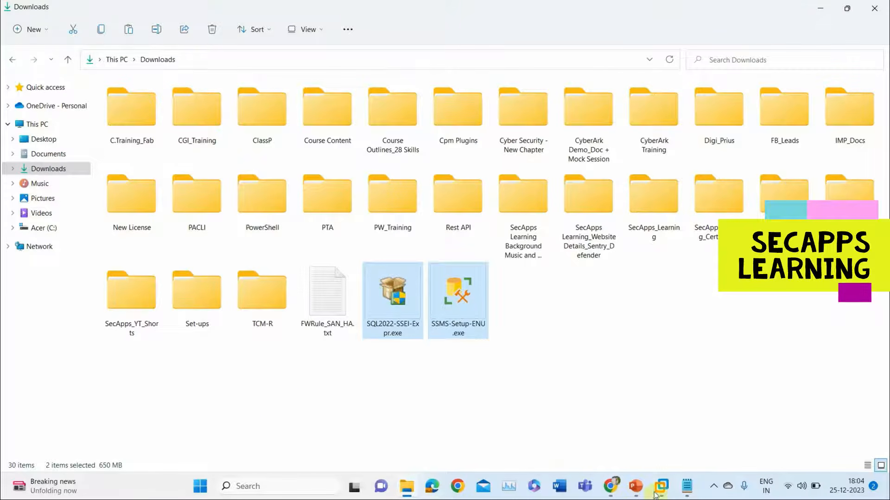
# Refine the Google search with 'for windows server 2016' and browse the SQL Server 2016 results.
pyautogui.click(610, 486)
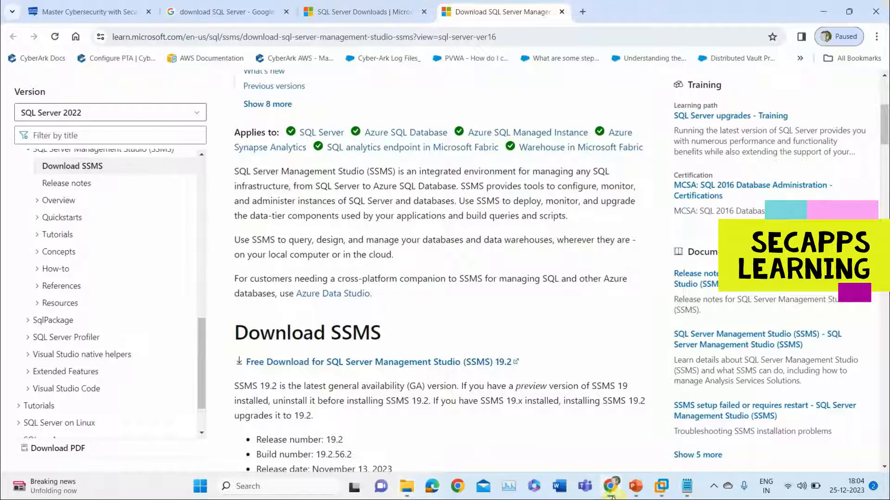
pyautogui.click(249, 14)
pyautogui.click(222, 100)
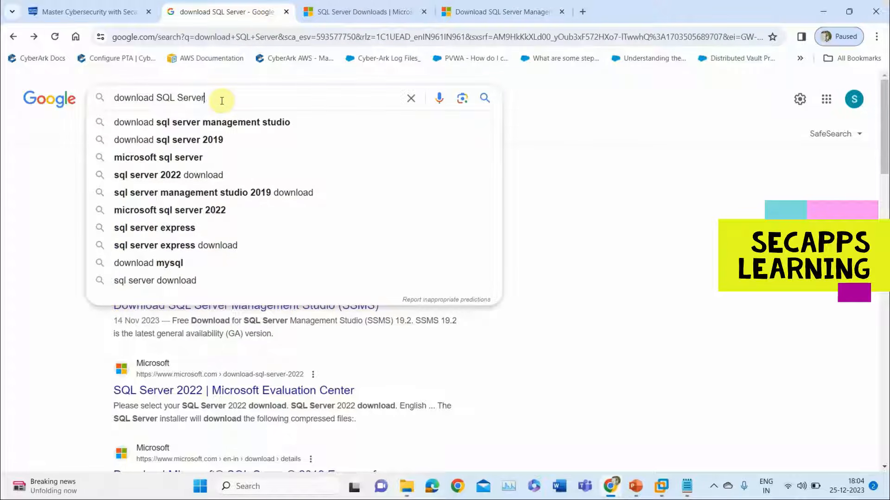
pyautogui.write('for windows server 2016')
pyautogui.press('Return')
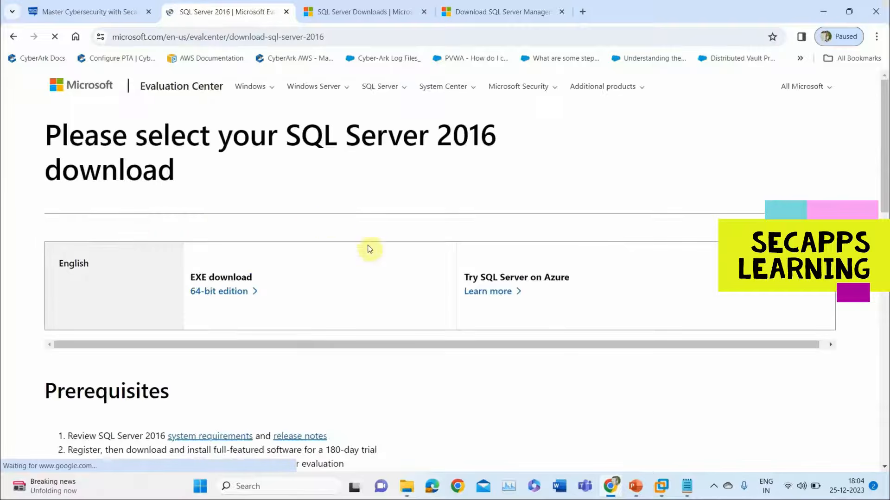
pyautogui.scroll(-2, 369, 250)
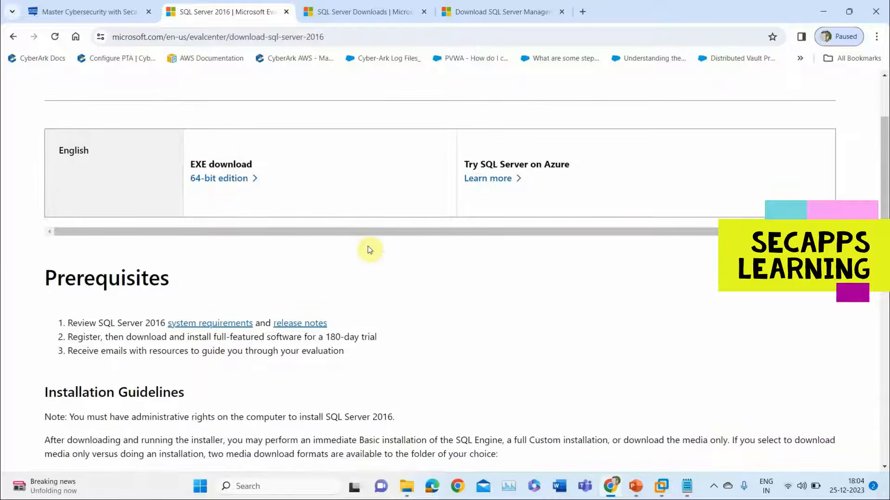
pyautogui.scroll(-4, 400, 361)
pyautogui.scroll(-4, 400, 359)
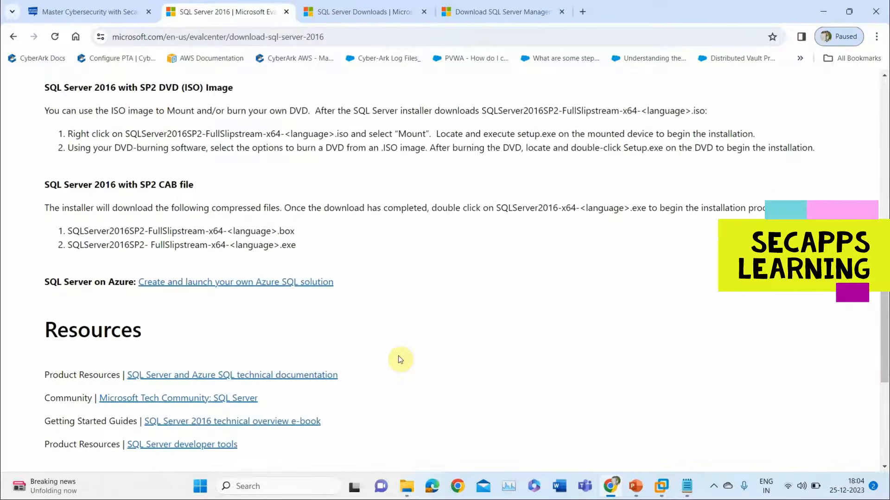
pyautogui.scroll(-1, 400, 359)
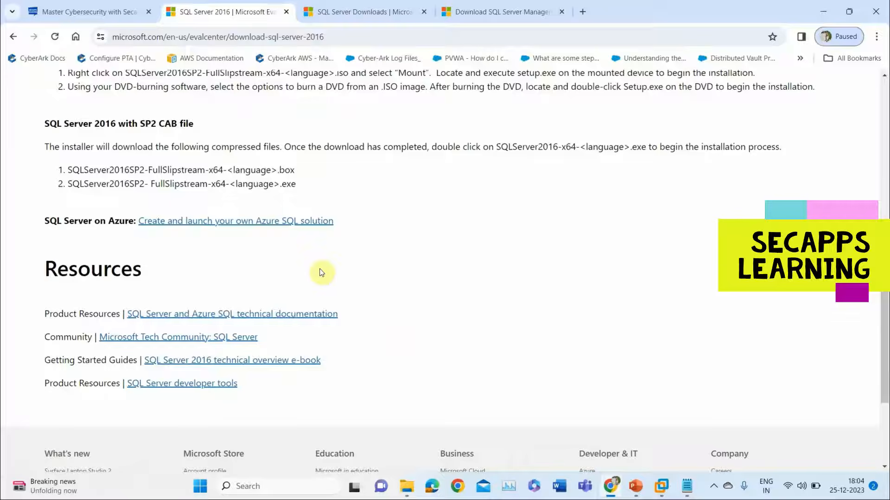
pyautogui.scroll(-2, 317, 272)
pyautogui.scroll(7, 322, 273)
pyautogui.scroll(6, 322, 273)
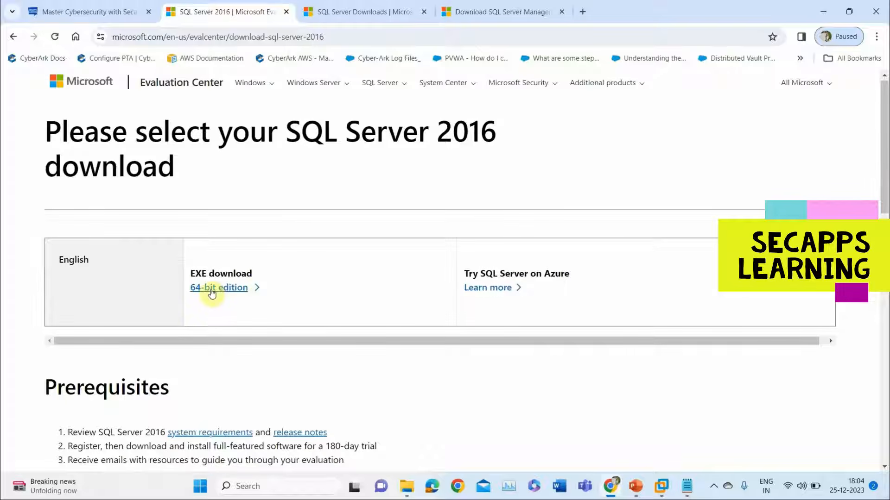
# Download the 64-bit SQLServer2016-SSEI-Eval.exe installer and copy it from the host Downloads folder.
pyautogui.click(211, 292)
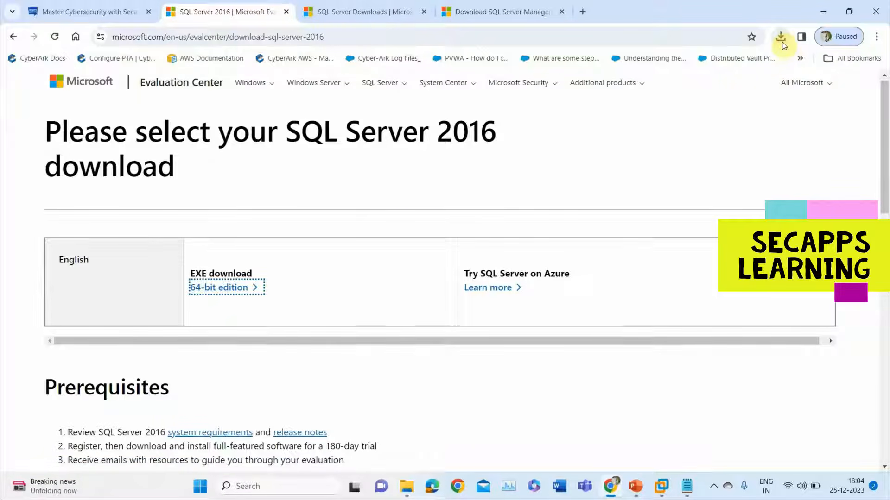
pyautogui.click(410, 488)
pyautogui.click(524, 319)
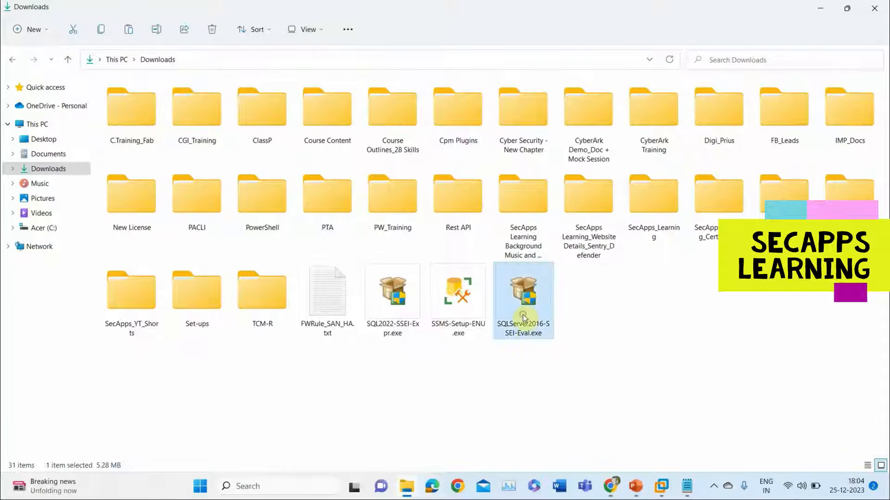
pyautogui.hotkey('alt', 'Tab')
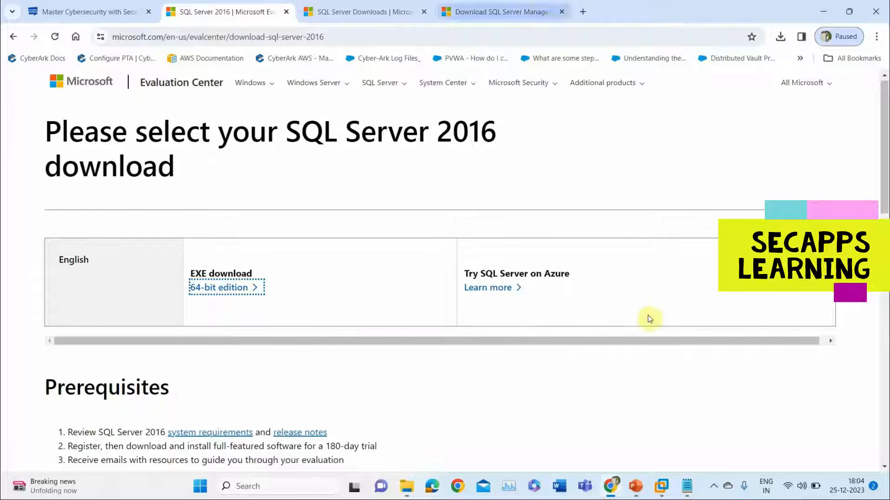
pyautogui.moveTo(665, 487)
pyautogui.click(696, 412)
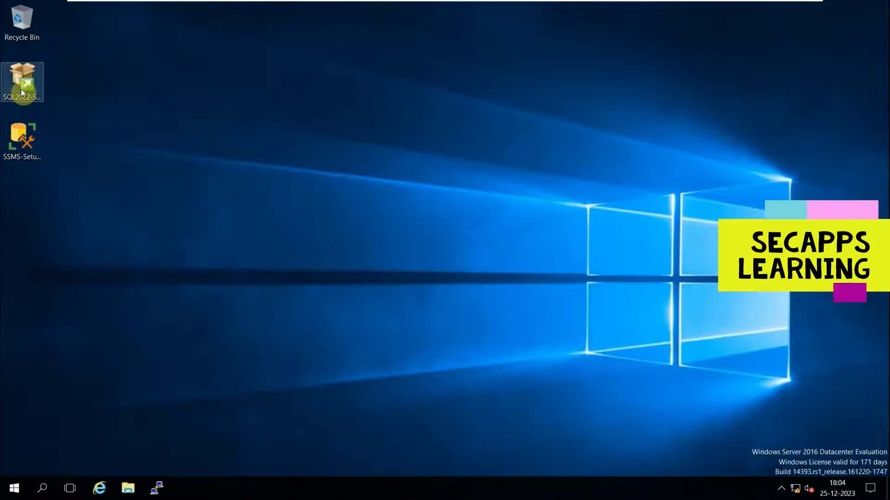
# Swap the SQL2022 installer on the VM desktop for SQLServer2016-SSEI-Eval.exe and run it as administrator.
pyautogui.press('Delete')
pyautogui.hotkey('ctrl', 'v')
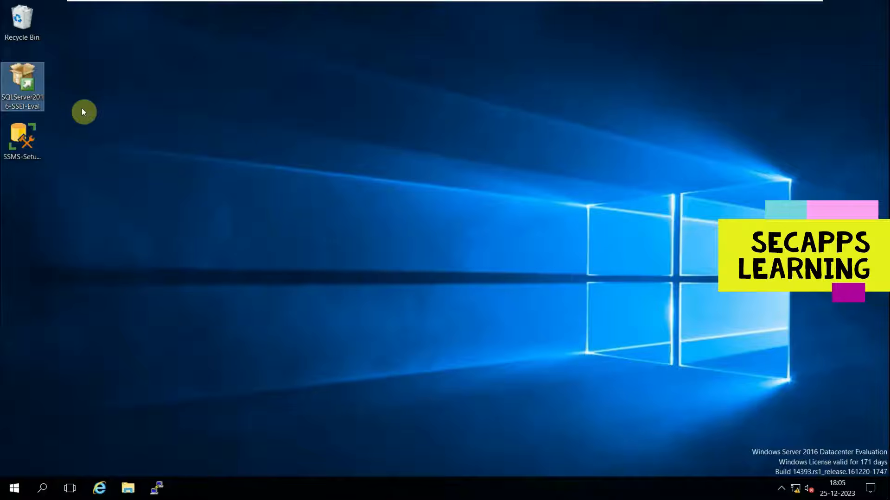
pyautogui.rightClick(26, 98)
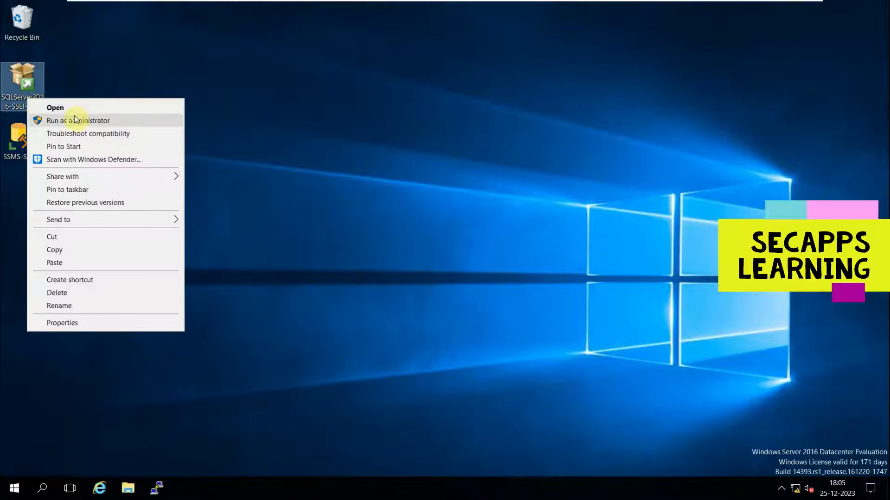
pyautogui.click(76, 122)
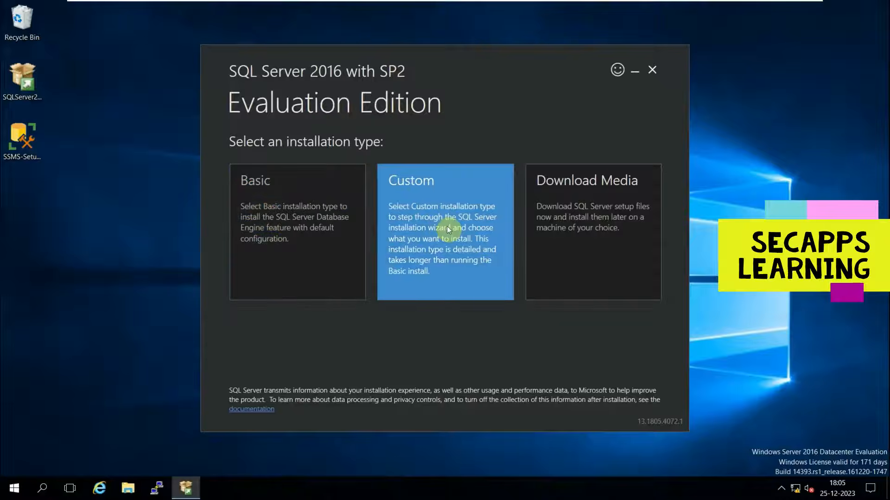
# Choose the Basic installation type and accept the SQL Server 2016 license terms.
pyautogui.click(306, 259)
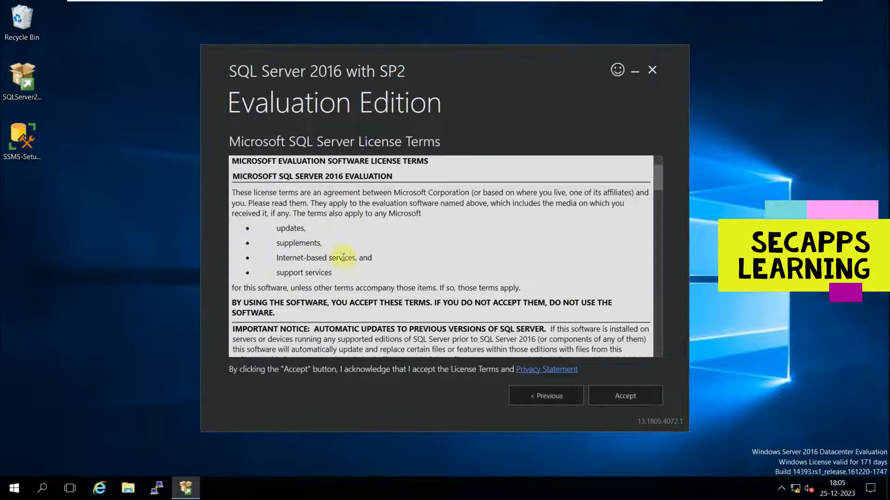
pyautogui.scroll(-20, 343, 258)
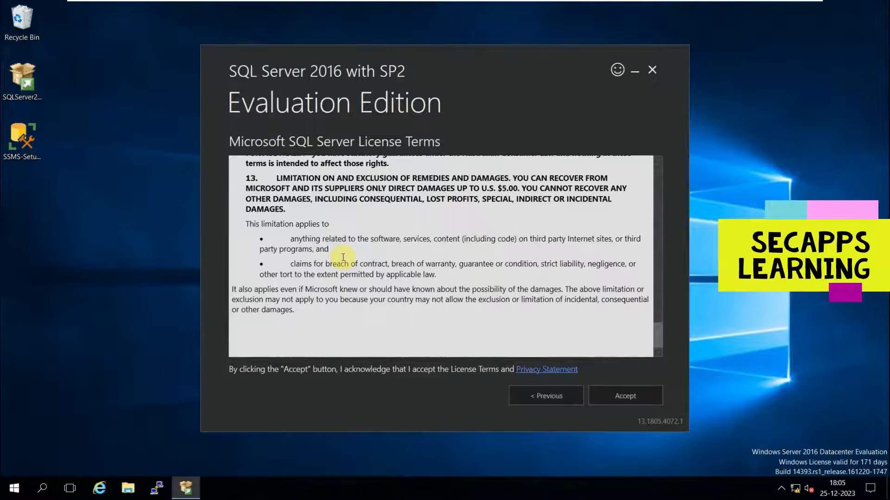
pyautogui.click(619, 396)
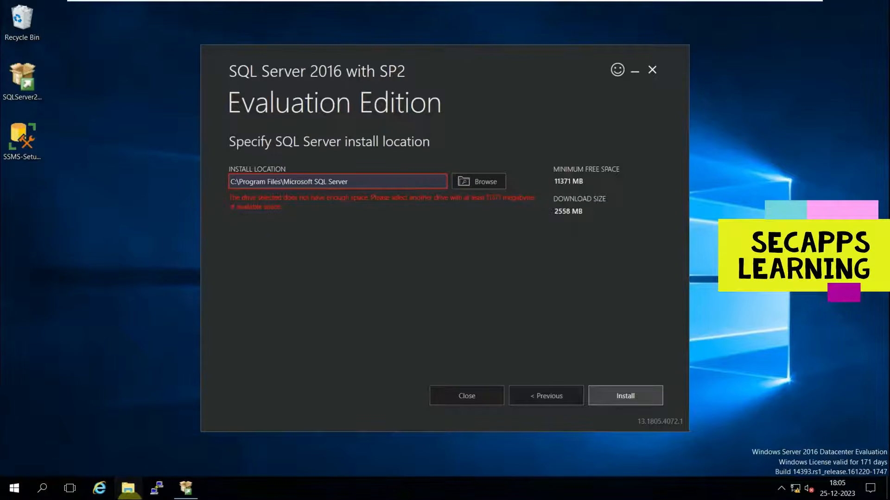
pyautogui.click(128, 487)
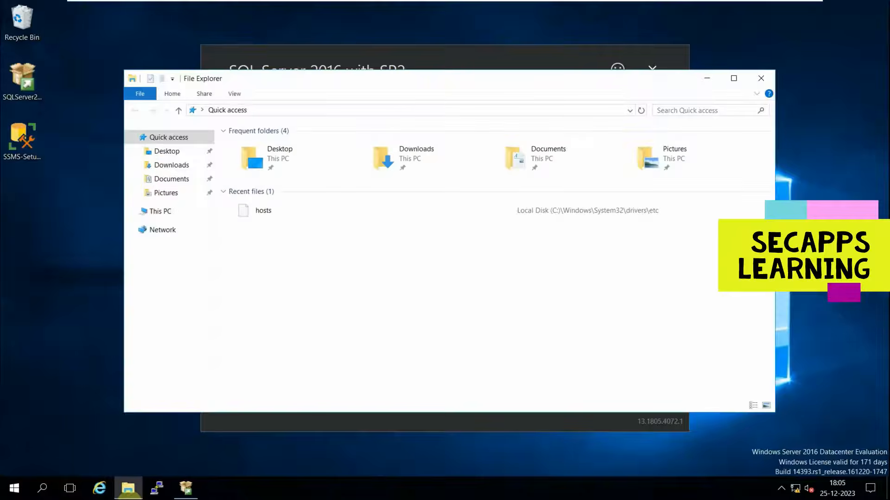
# Check This PC to confirm drive C has only 7.60 GB free of 19.5 GB, then close File Explorer.
pyautogui.click(170, 214)
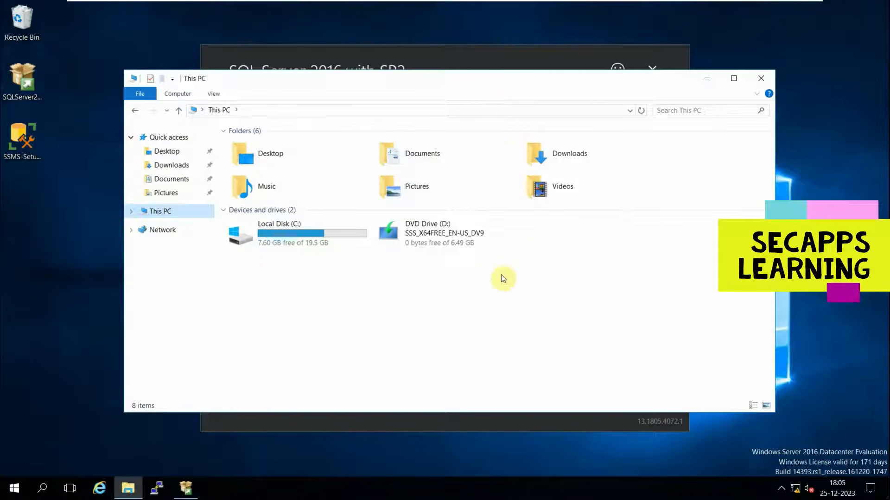
pyautogui.moveTo(513, 81); pyautogui.dragTo(486, 279)
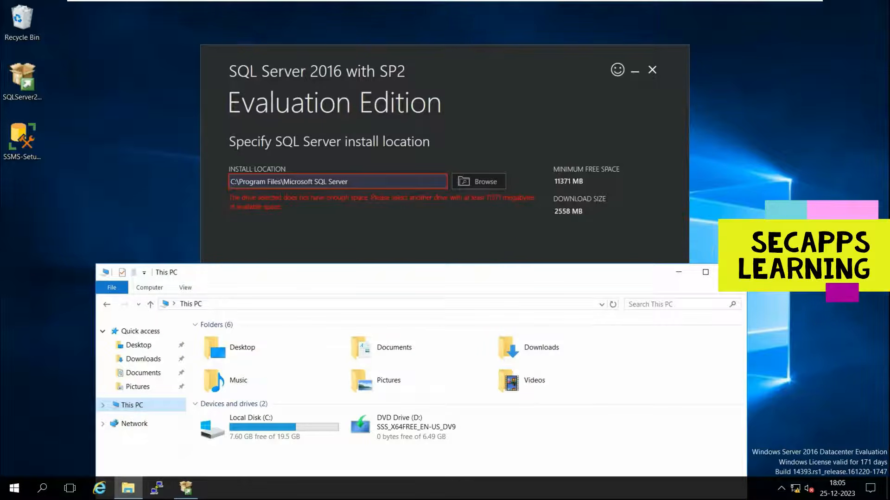
pyautogui.click(732, 273)
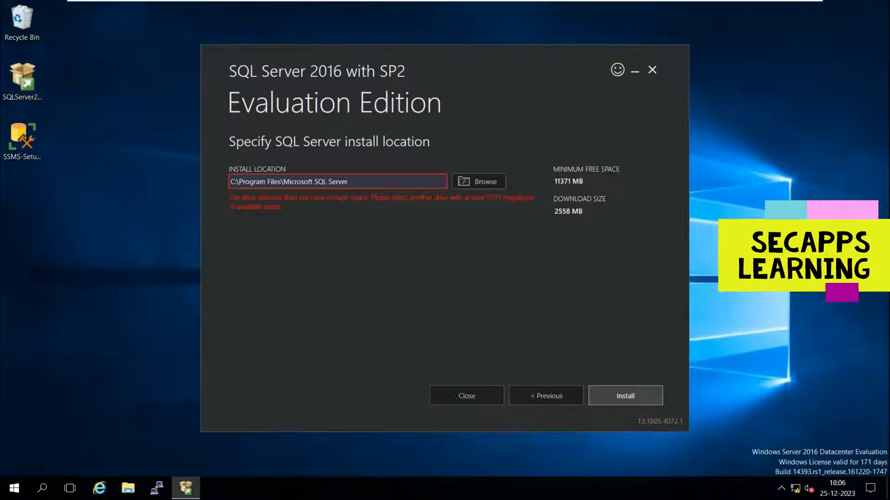
# Power off the SecApps Learning - Server VM and view its 20 GB Hard Disk (SCSI) settings.
pyautogui.moveTo(590, 4)
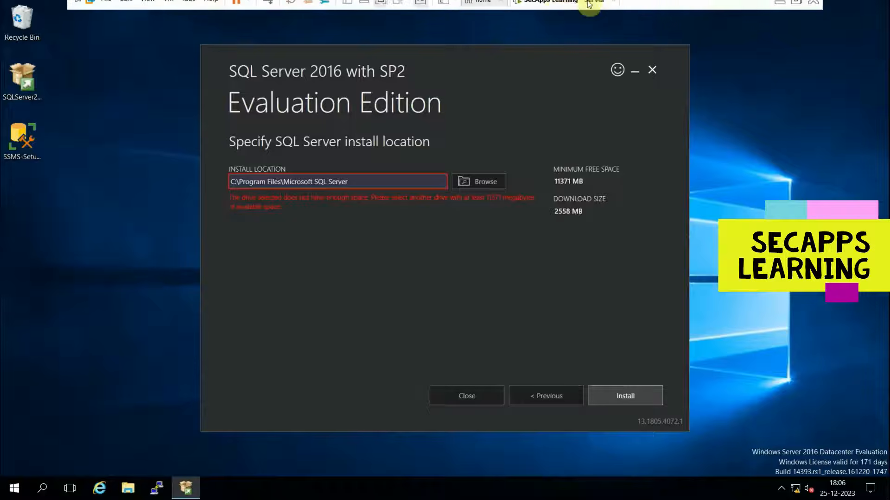
pyautogui.rightClick(534, 14)
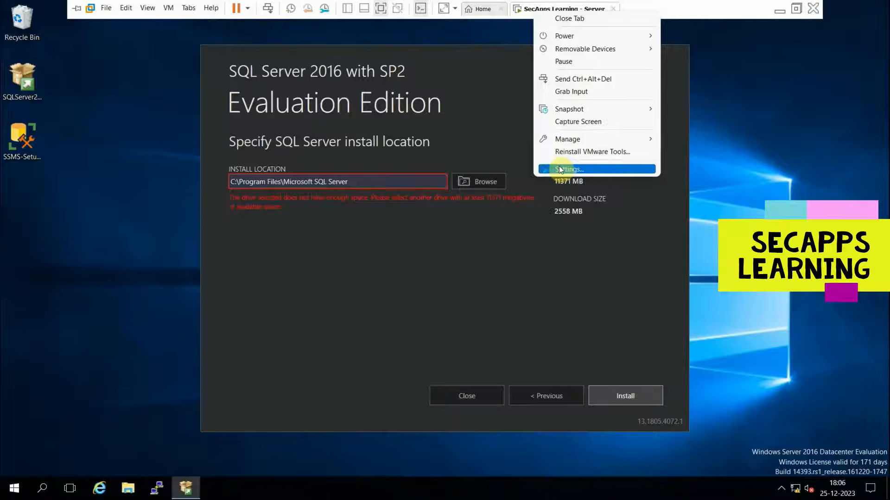
pyautogui.moveTo(566, 36)
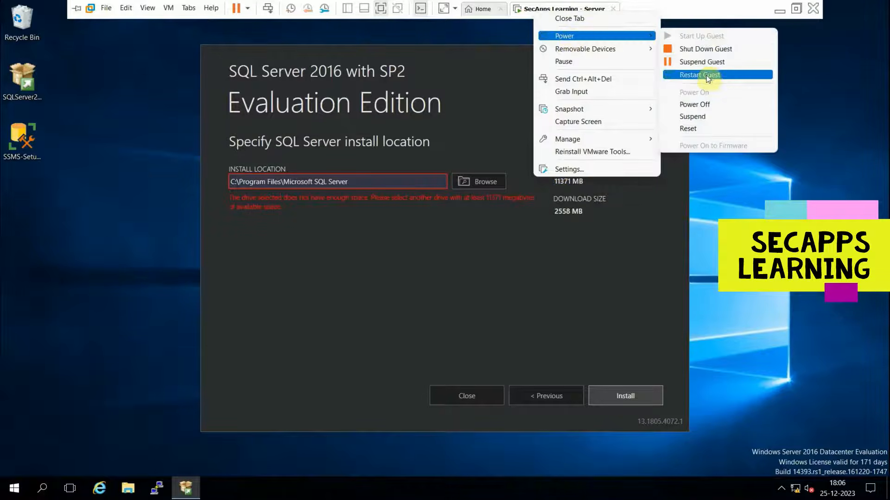
pyautogui.click(693, 105)
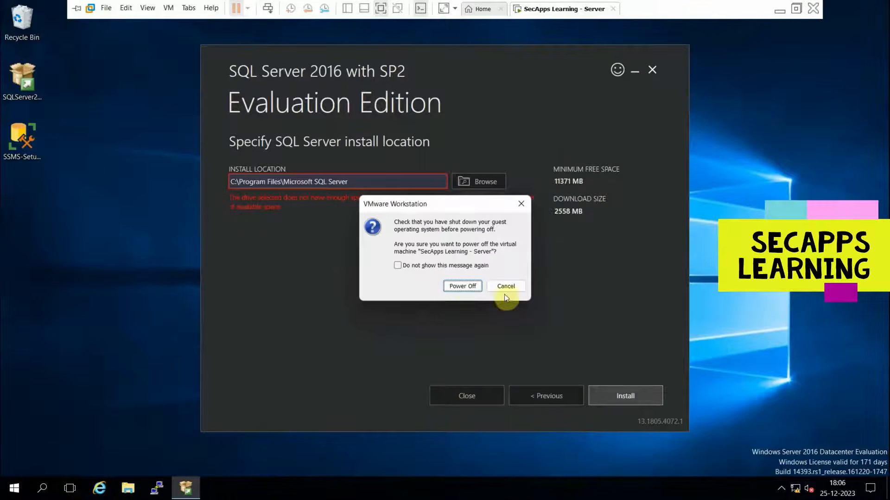
pyautogui.click(462, 285)
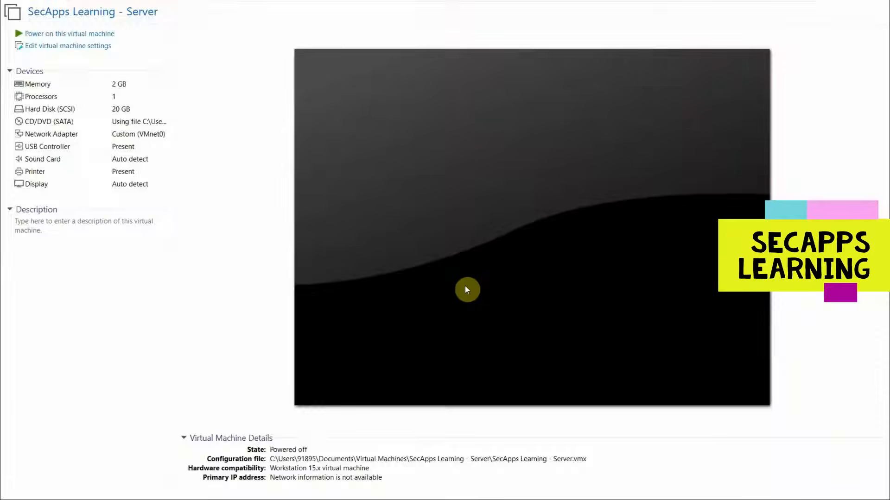
pyautogui.click(52, 46)
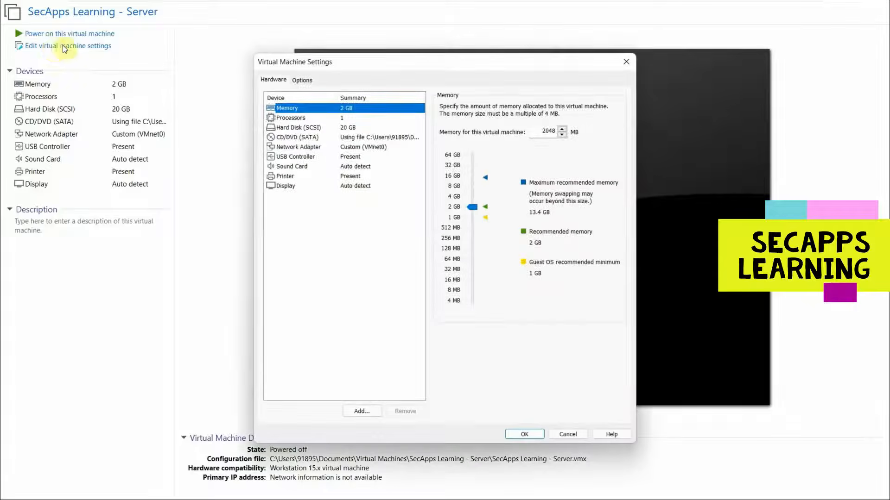
pyautogui.click(295, 129)
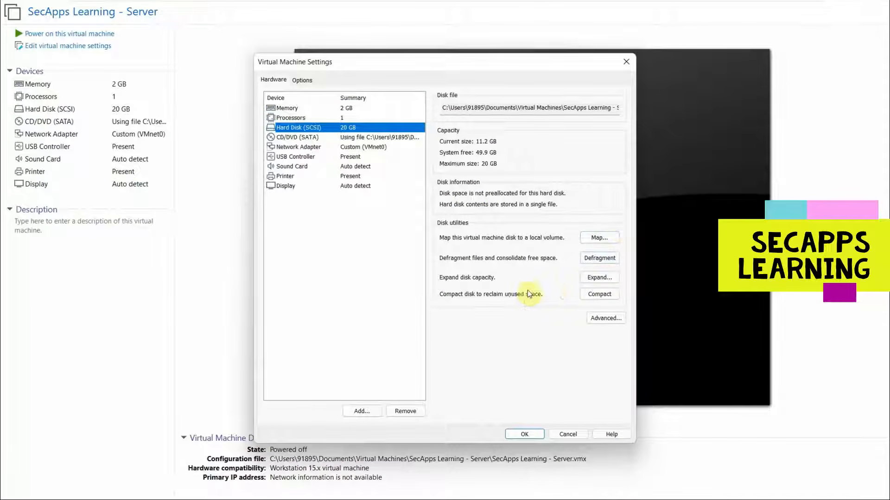
# Expand the virtual hard disk's maximum size to 30 GB.
pyautogui.click(599, 279)
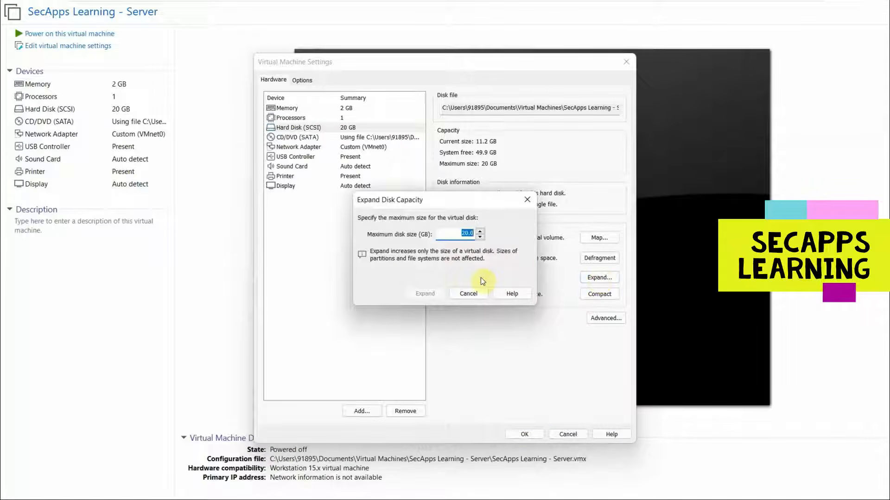
pyautogui.write('30')
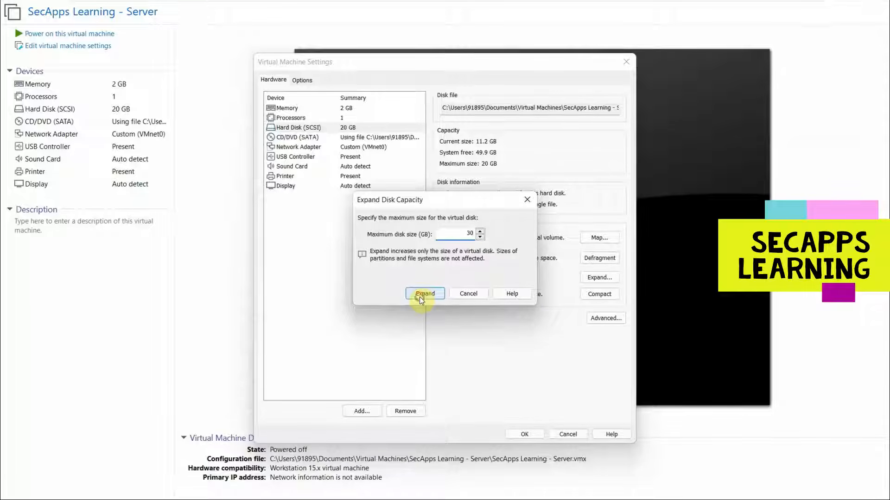
pyautogui.click(419, 296)
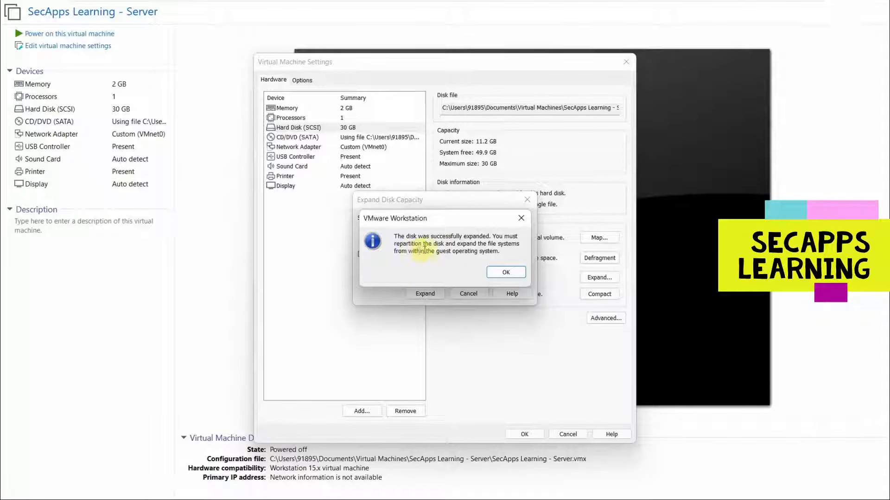
pyautogui.click(497, 272)
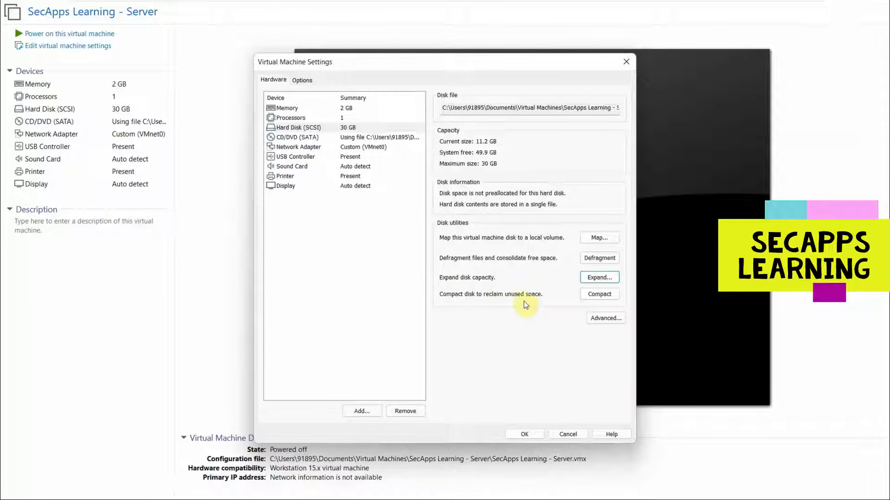
# Compact the virtual disk to reclaim unused space and save the VM settings.
pyautogui.click(607, 318)
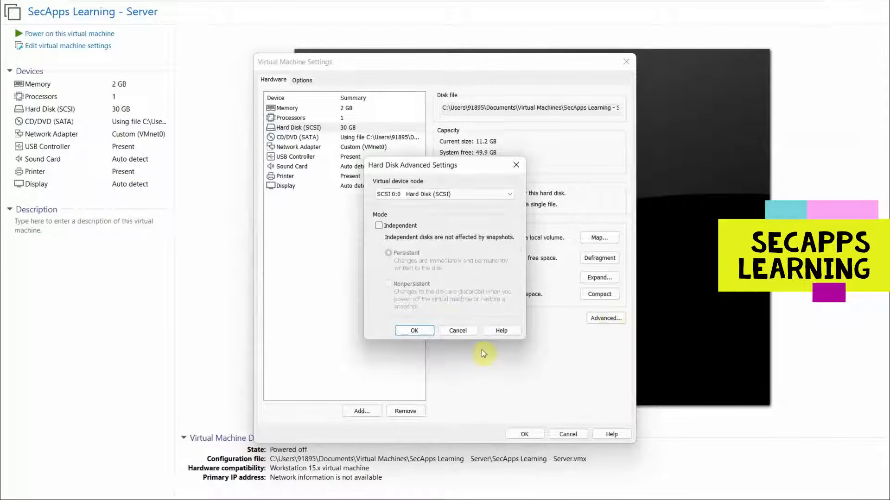
pyautogui.click(460, 329)
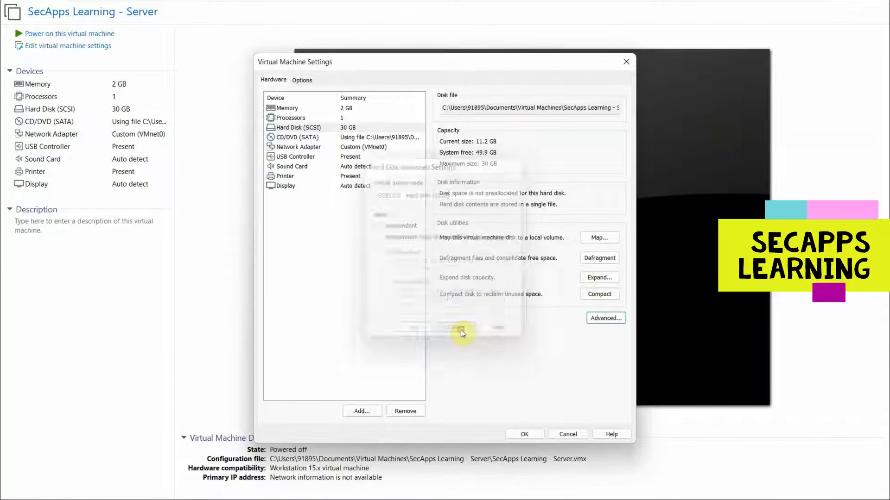
pyautogui.click(598, 294)
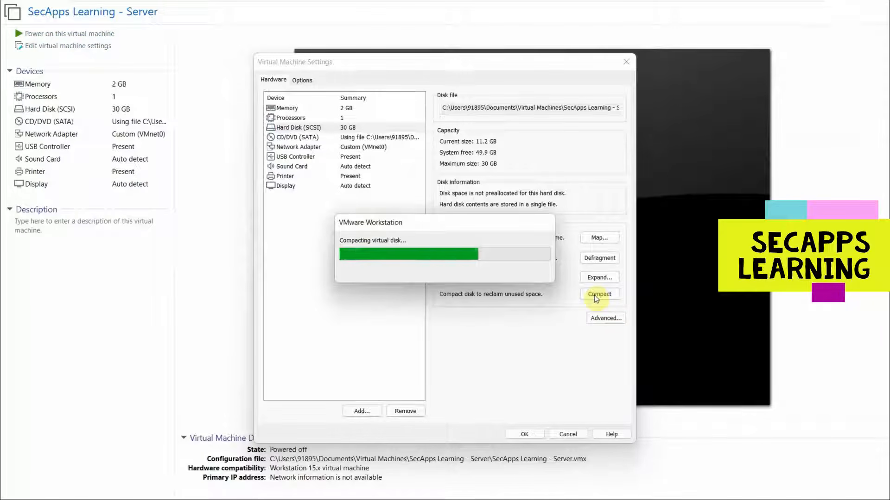
pyautogui.click(498, 271)
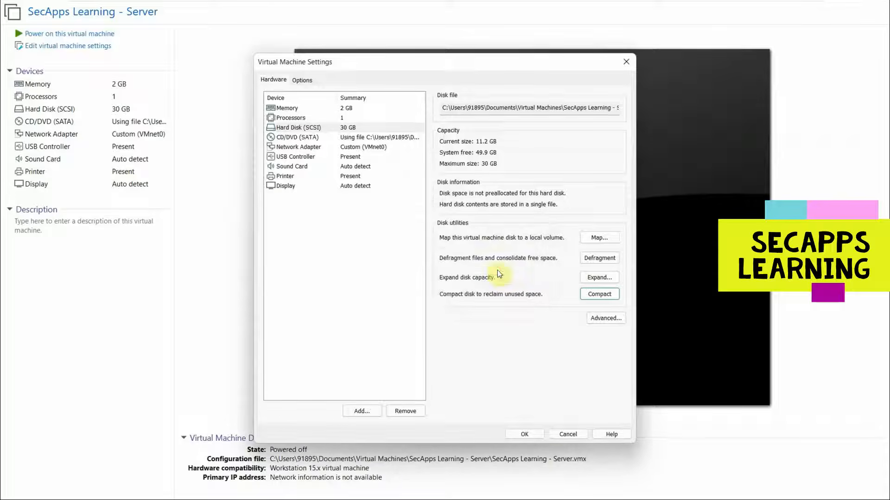
pyautogui.click(526, 434)
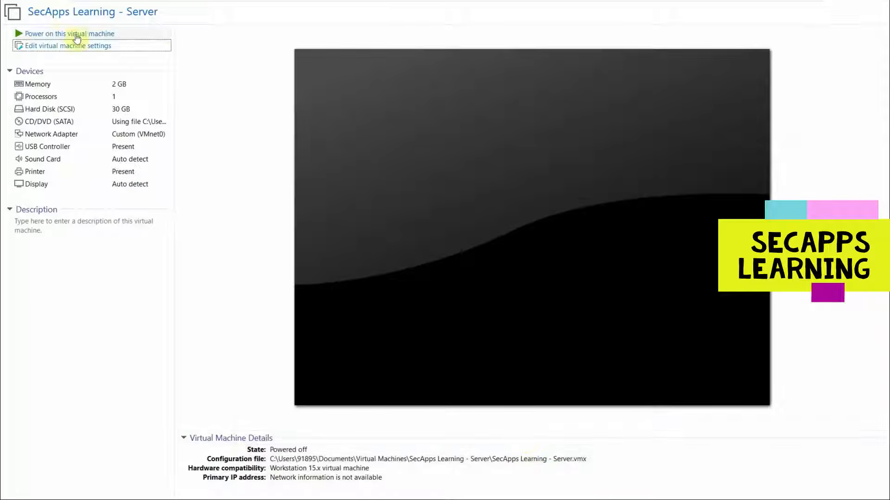
# Power on the server VM, send Ctrl+Alt+Del from the tab menu, and log in with the Administrator password.
pyautogui.click(53, 33)
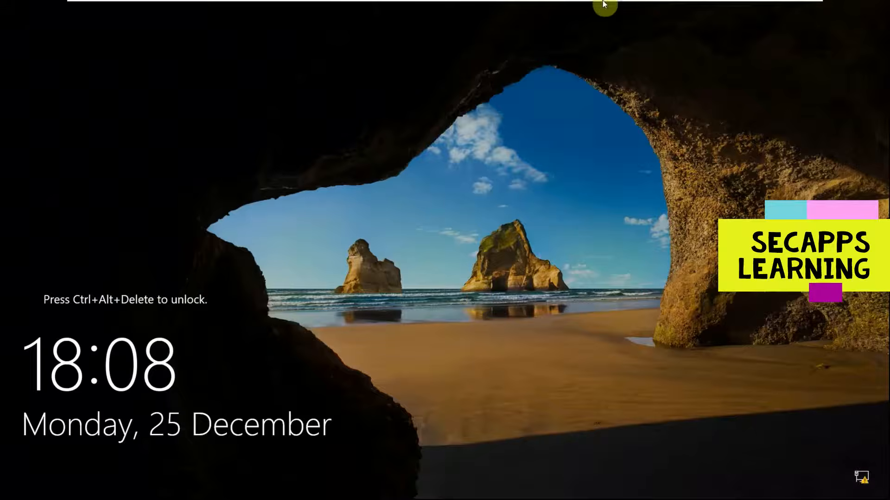
pyautogui.moveTo(671, 4)
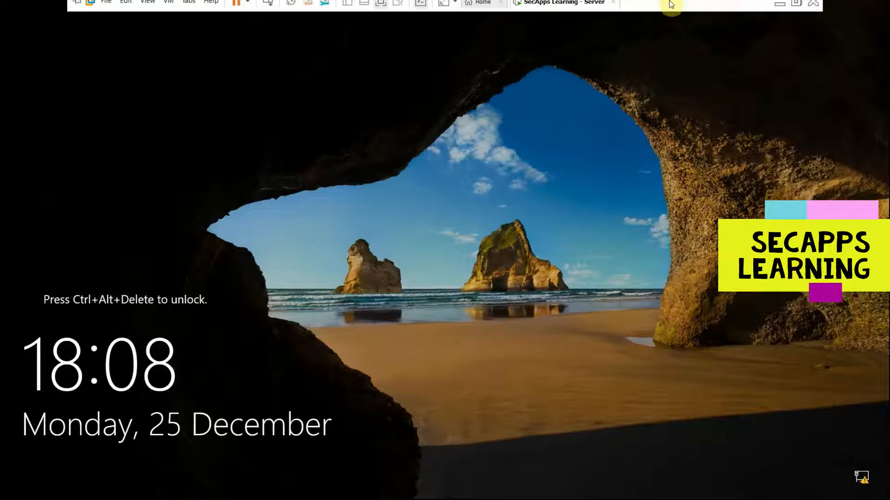
pyautogui.rightClick(556, 8)
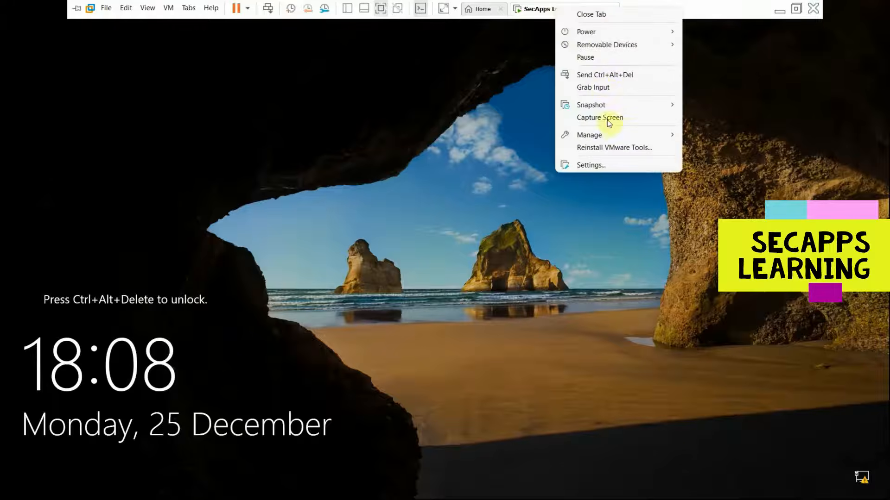
pyautogui.click(600, 75)
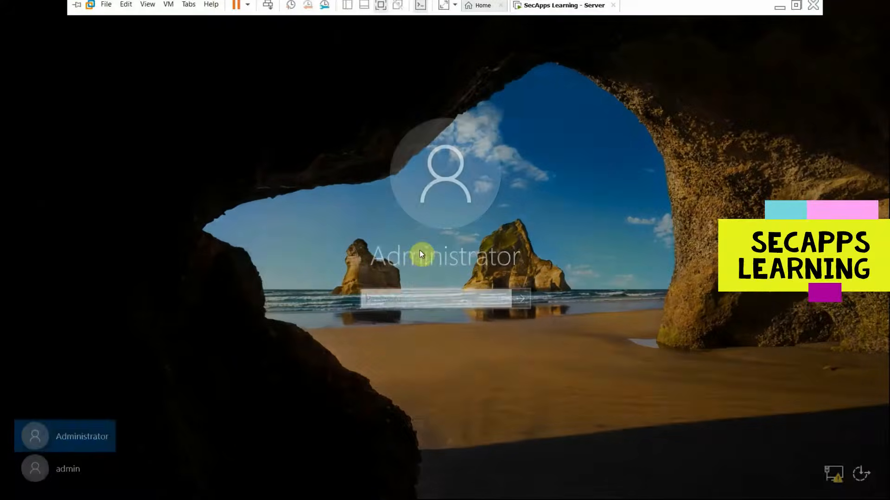
pyautogui.write('•••••••••')
pyautogui.press('Return')
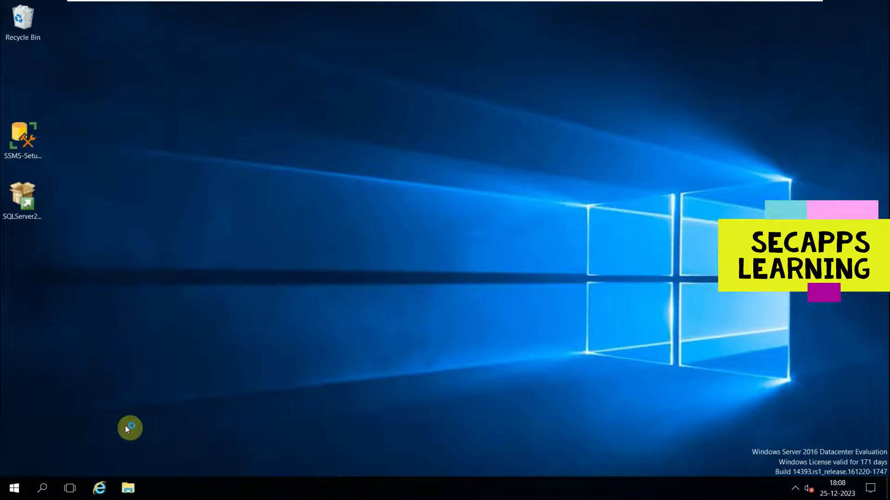
# Check This PC's drives in File Explorer (C: 8.17 GB free of 19.5 GB), then launch diskmgmt.
pyautogui.click(128, 488)
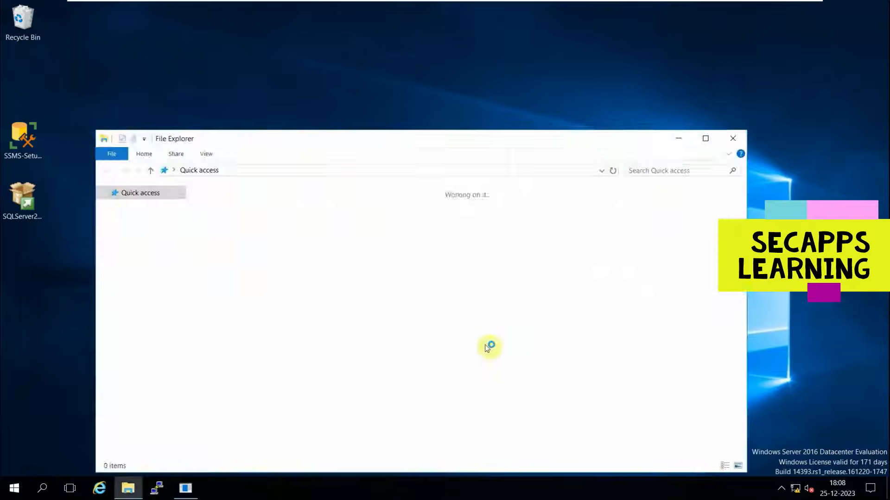
pyautogui.click(130, 275)
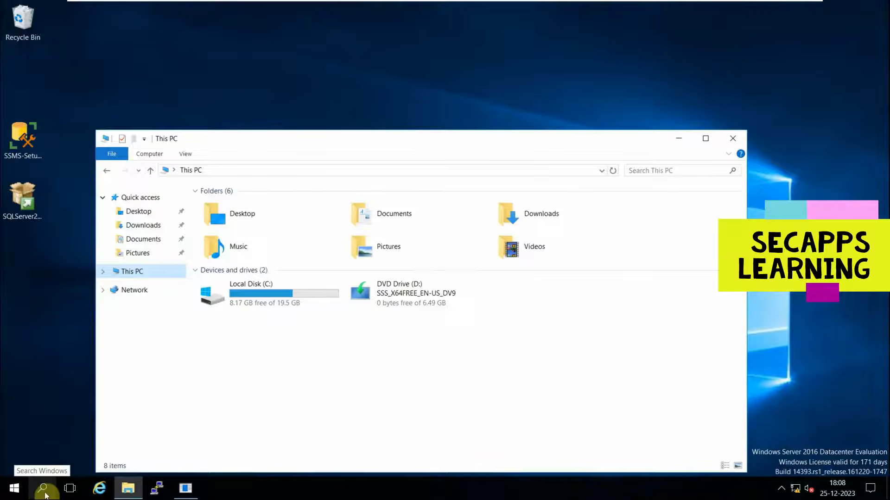
pyautogui.click(42, 496)
pyautogui.write('diskmgmt')
pyautogui.press('Return')
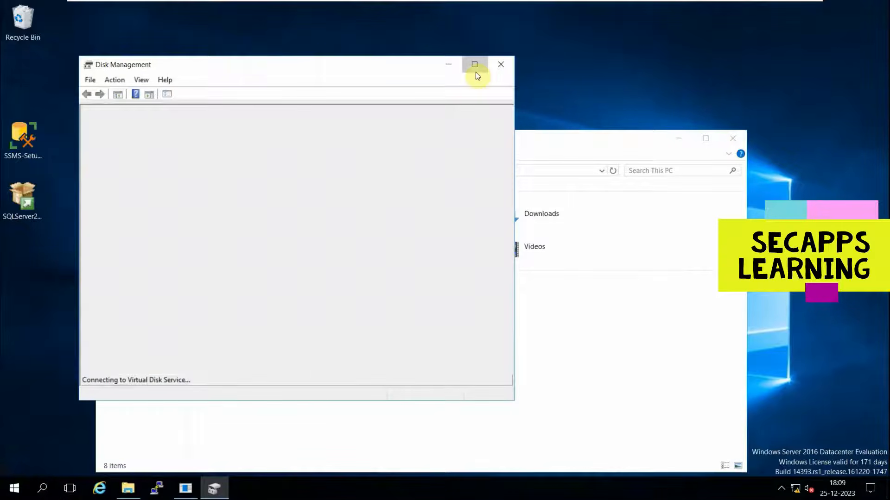
# Extend C: with all 10239 MB of unallocated space to 29.51 GB, then close Disk Management.
pyautogui.click(475, 66)
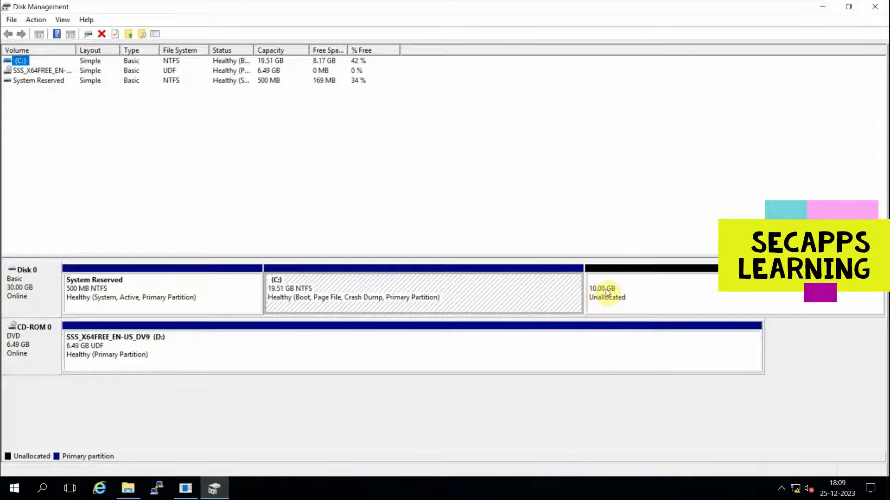
pyautogui.click(427, 300)
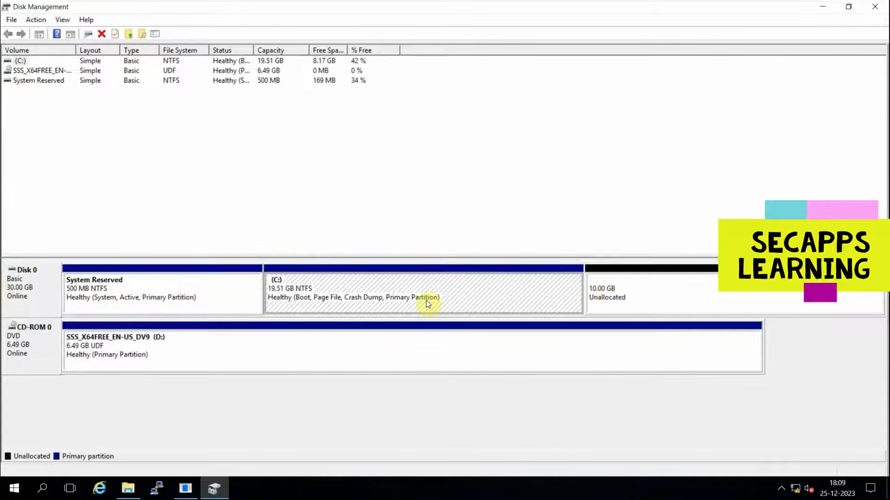
pyautogui.click(604, 283)
pyautogui.rightClick(604, 283)
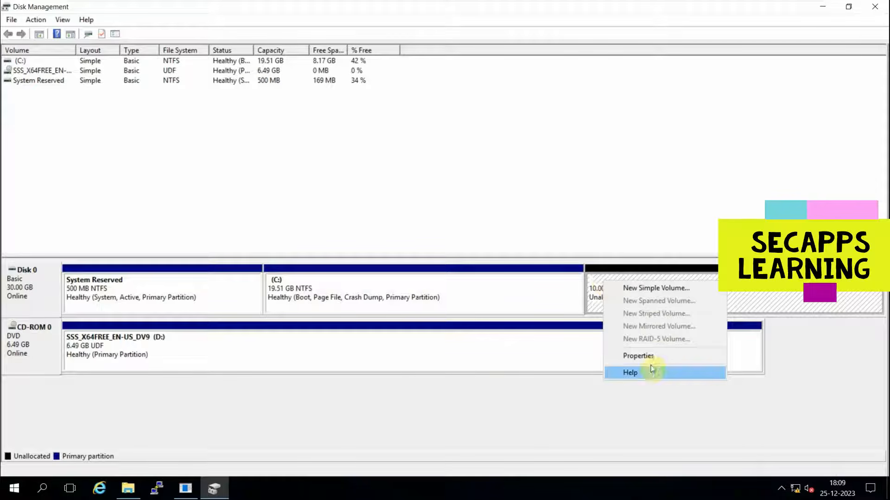
pyautogui.click(342, 296)
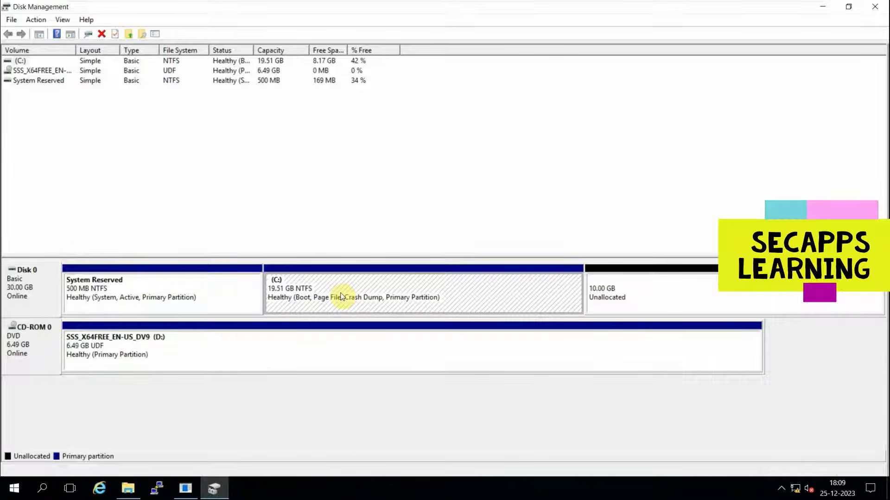
pyautogui.rightClick(341, 297)
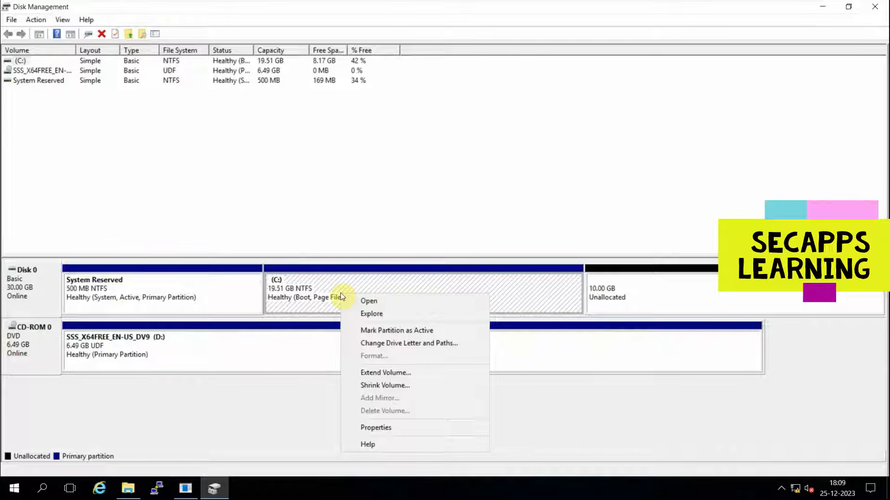
pyautogui.click(390, 376)
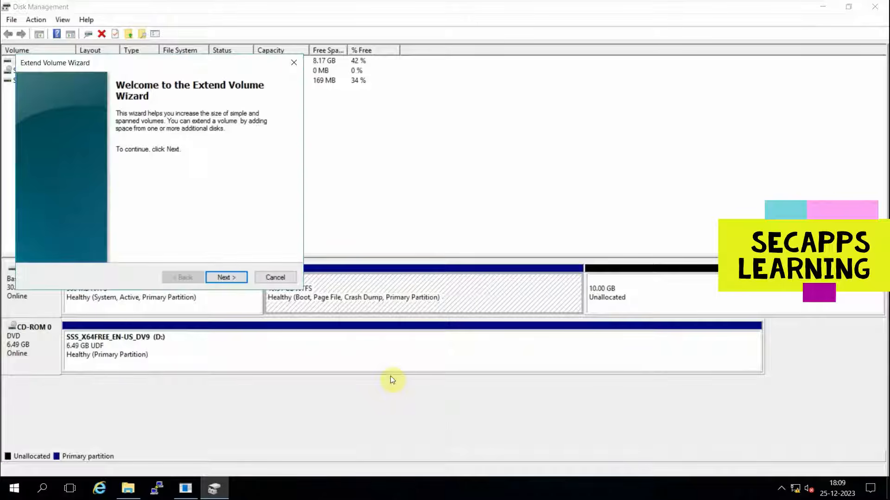
pyautogui.click(226, 278)
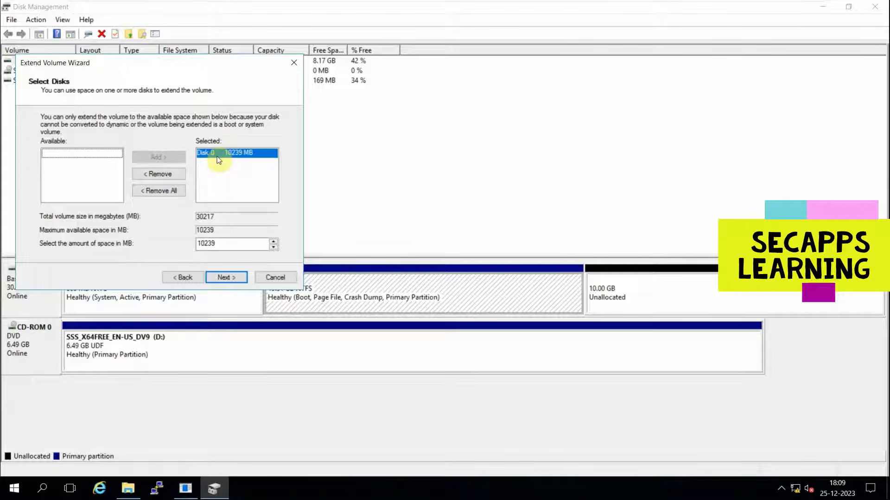
pyautogui.click(227, 278)
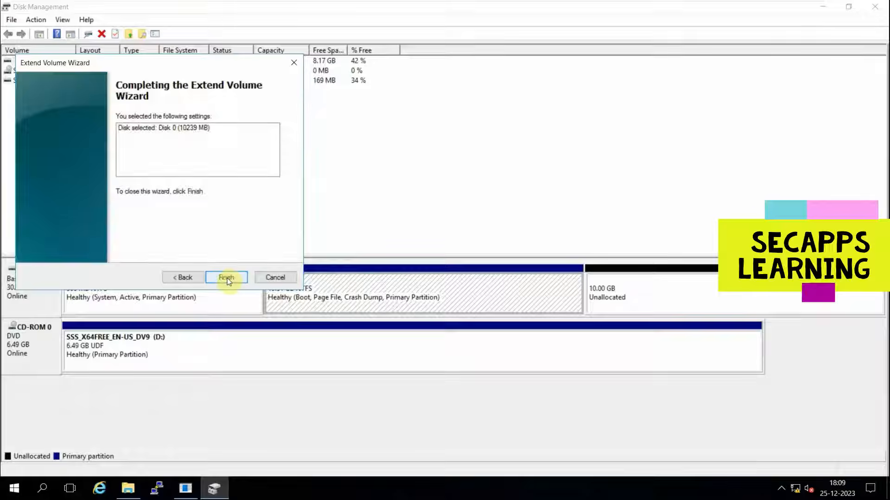
pyautogui.click(227, 278)
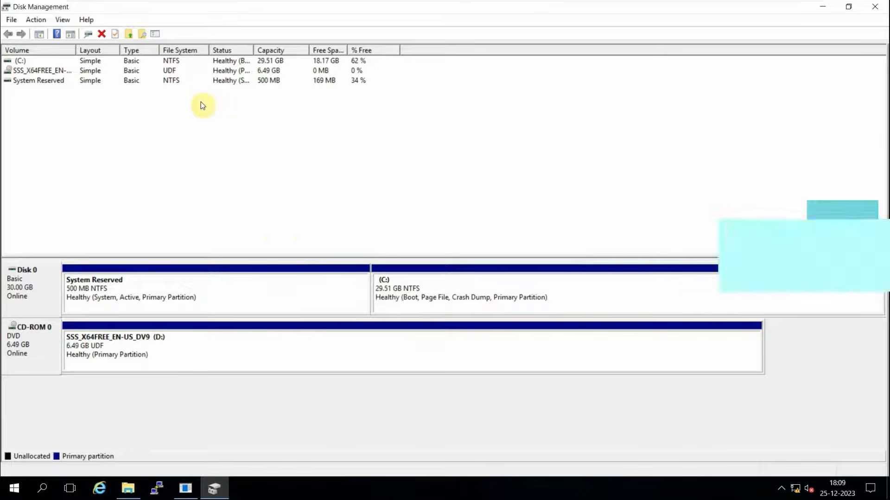
pyautogui.click(883, 4)
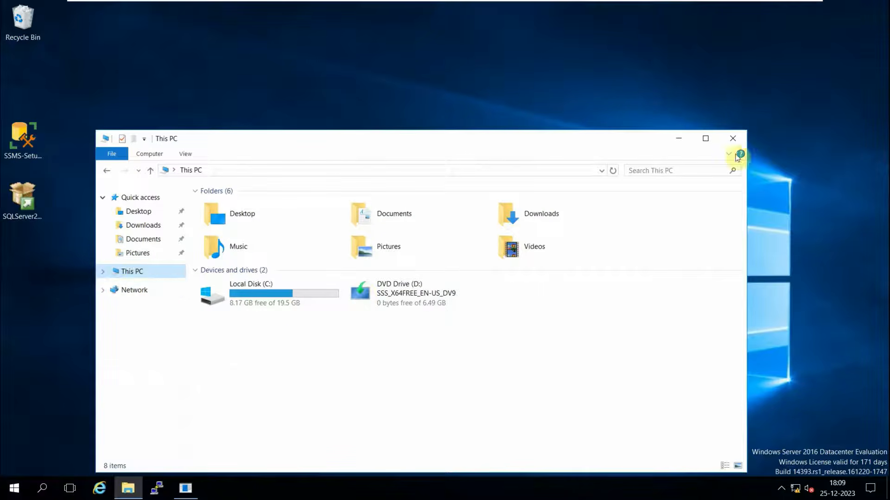
# Refresh This PC to confirm the larger C: drive, close it, and cancel the Shutdown Event Tracker.
pyautogui.click(116, 274)
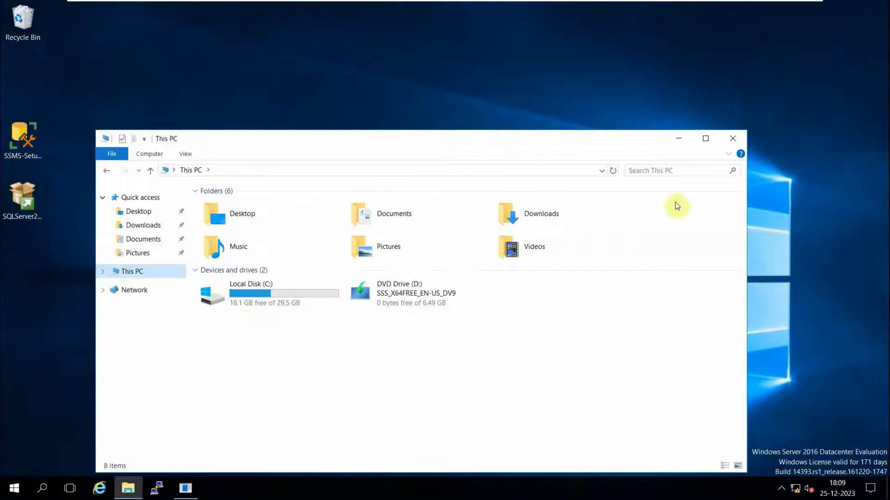
pyautogui.click(741, 140)
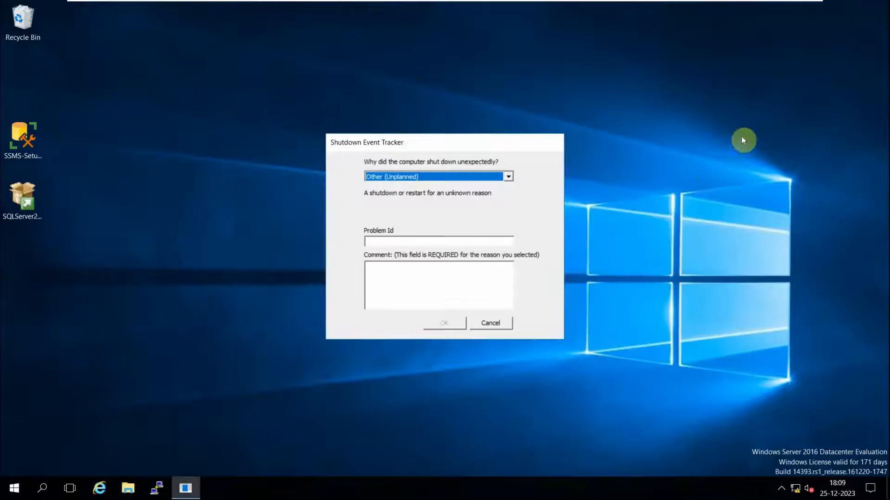
pyautogui.click(489, 324)
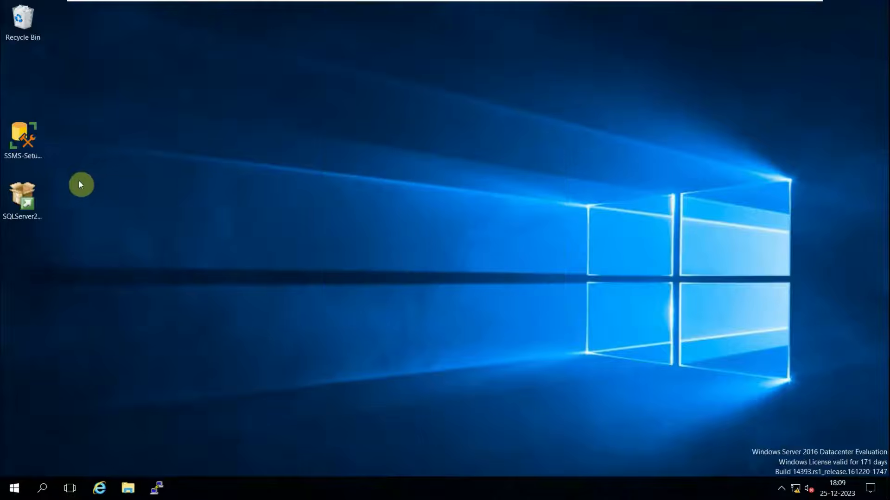
# Run SSMS-Setup as administrator and dismiss its failure about missing .NET Framework 4.7.2.
pyautogui.rightClick(25, 149)
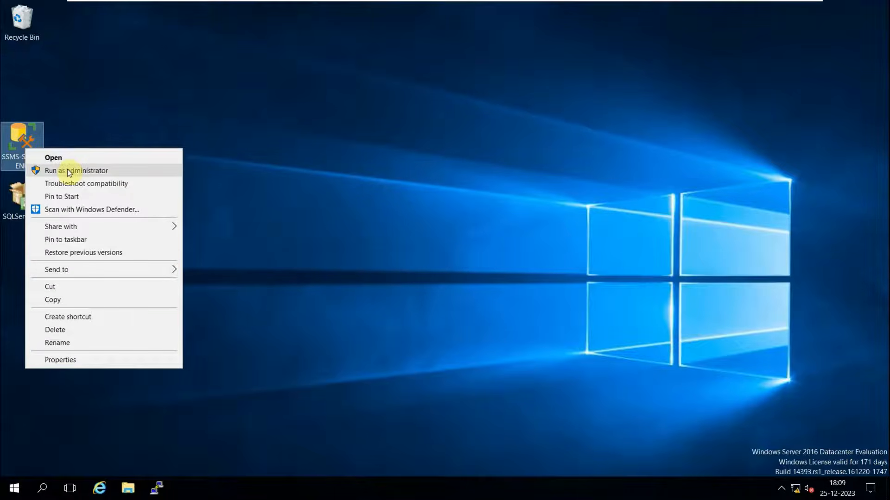
pyautogui.click(68, 170)
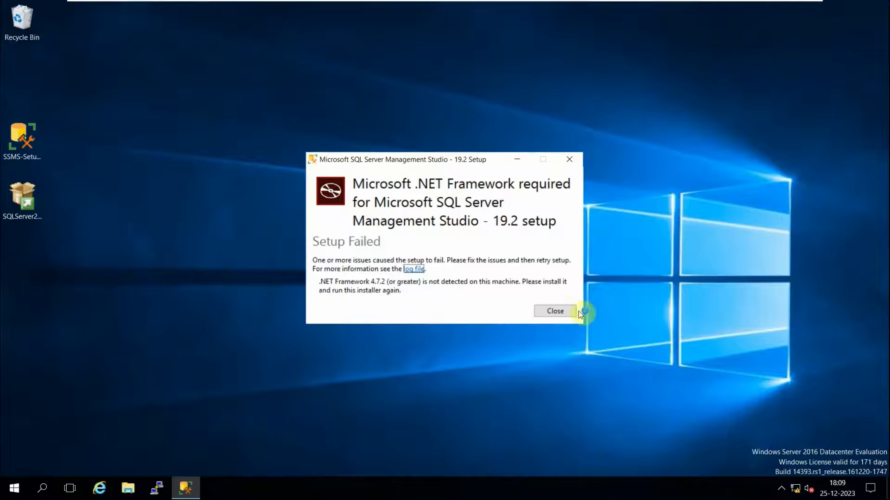
pyautogui.click(552, 315)
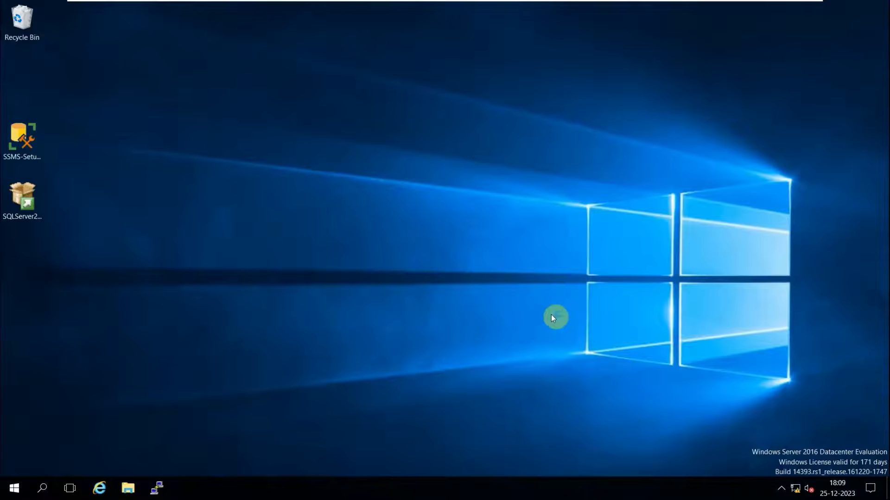
# Run SQLServer2016-SSEI-Eval as administrator for a Basic install with licence accepted; close it after it crashes.
pyautogui.rightClick(21, 215)
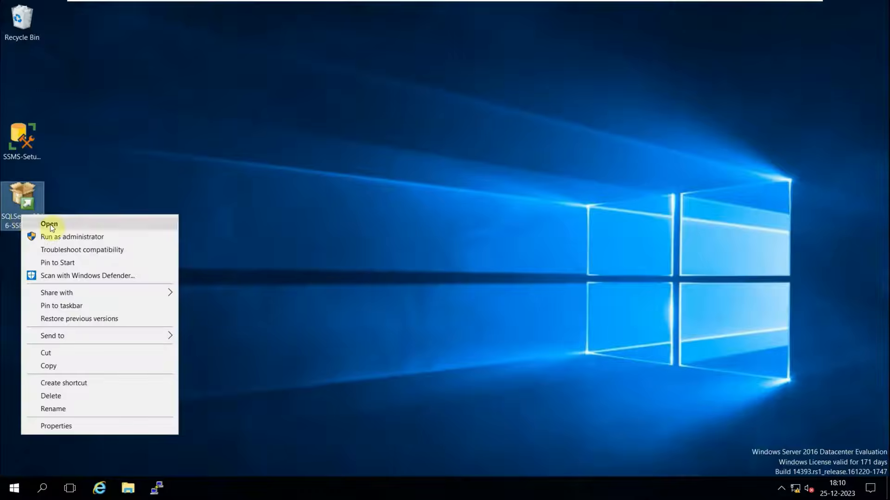
pyautogui.click(56, 236)
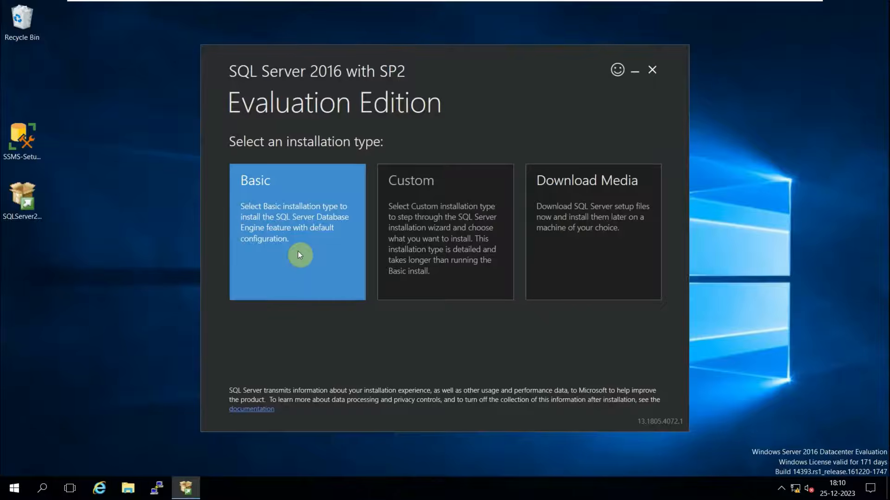
pyautogui.click(298, 251)
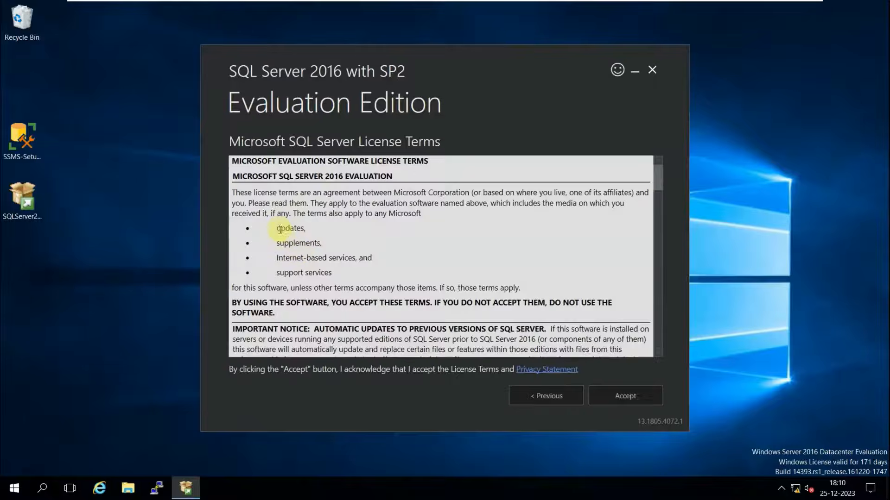
pyautogui.click(608, 397)
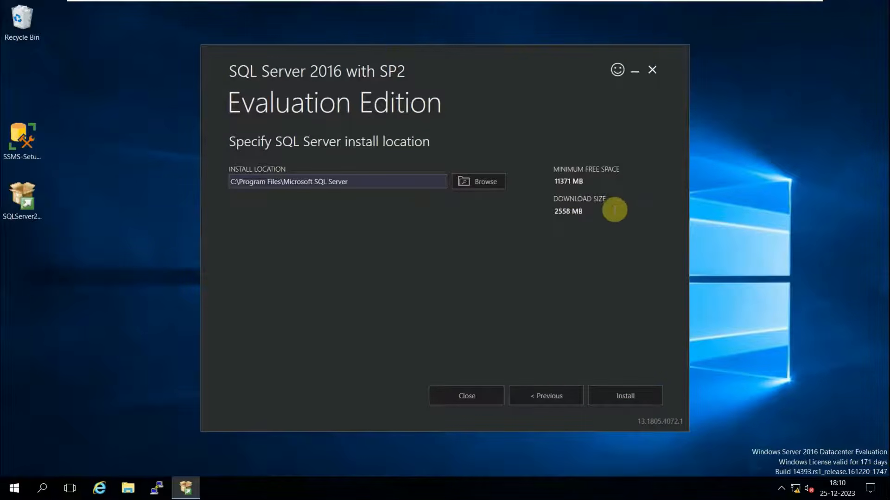
pyautogui.moveTo(552, 183); pyautogui.dragTo(585, 182)
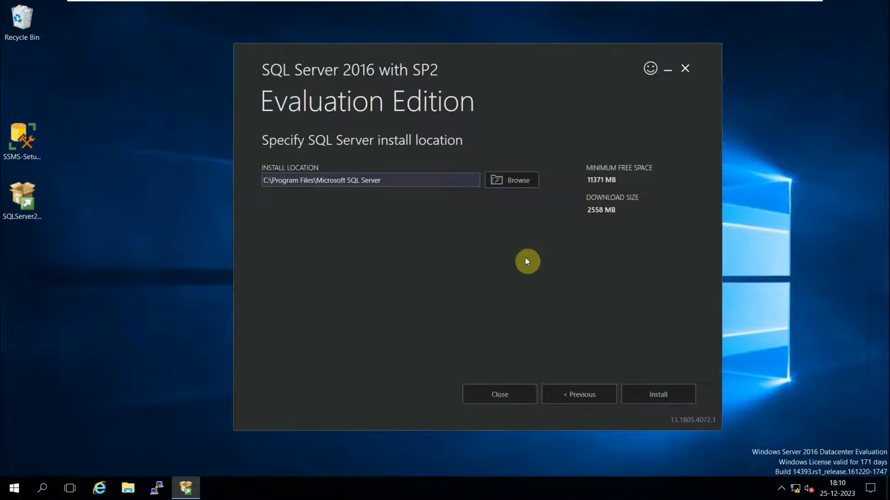
pyautogui.click(652, 398)
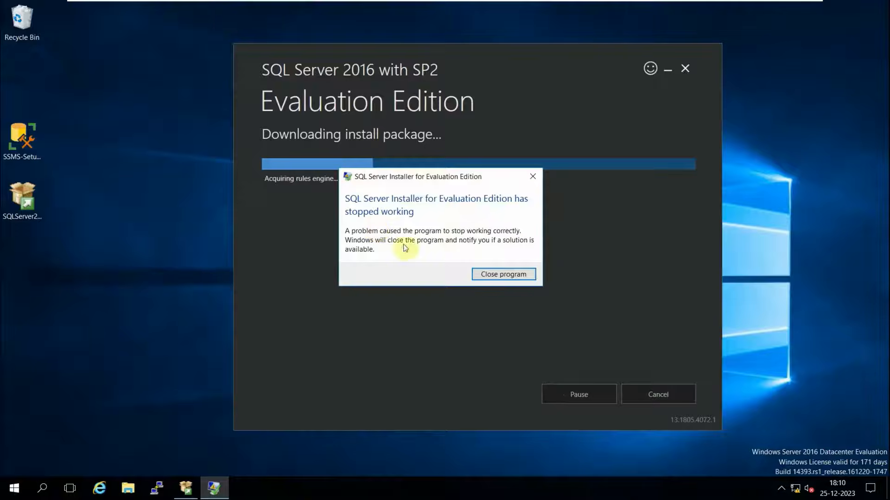
pyautogui.click(486, 277)
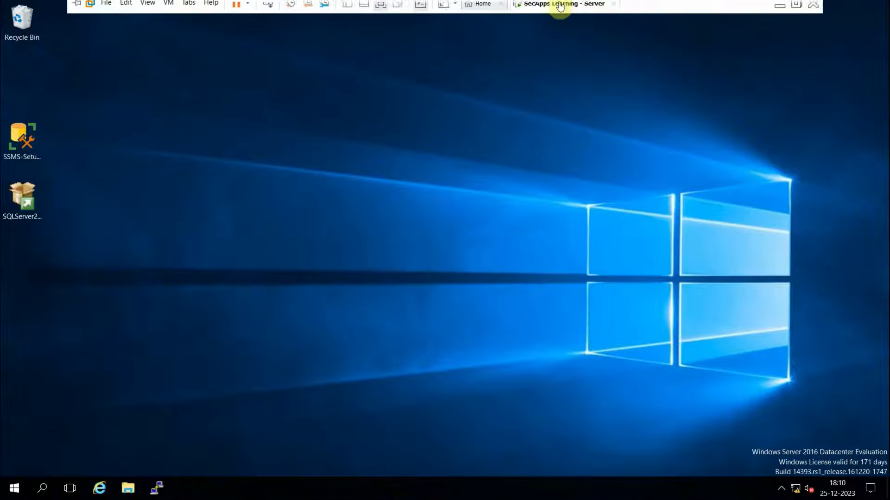
# Add a second NAT Network Adapter in the VM's Settings and save with OK.
pyautogui.rightClick(561, 8)
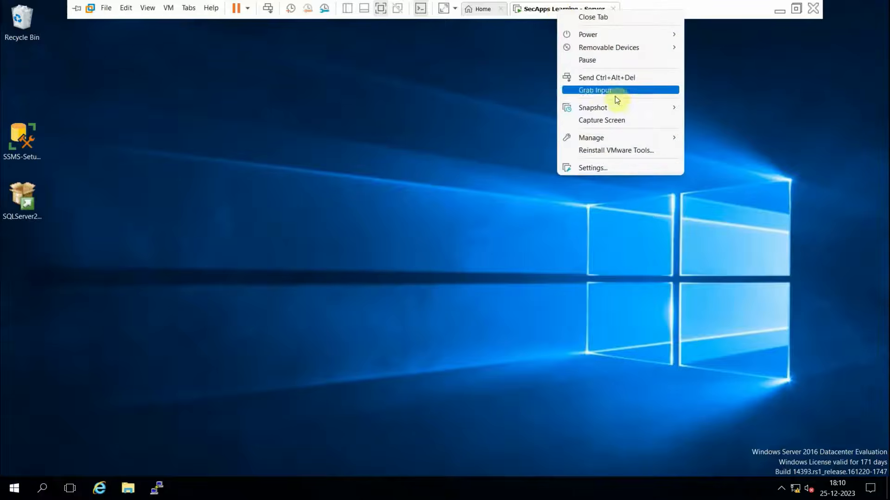
pyautogui.click(587, 169)
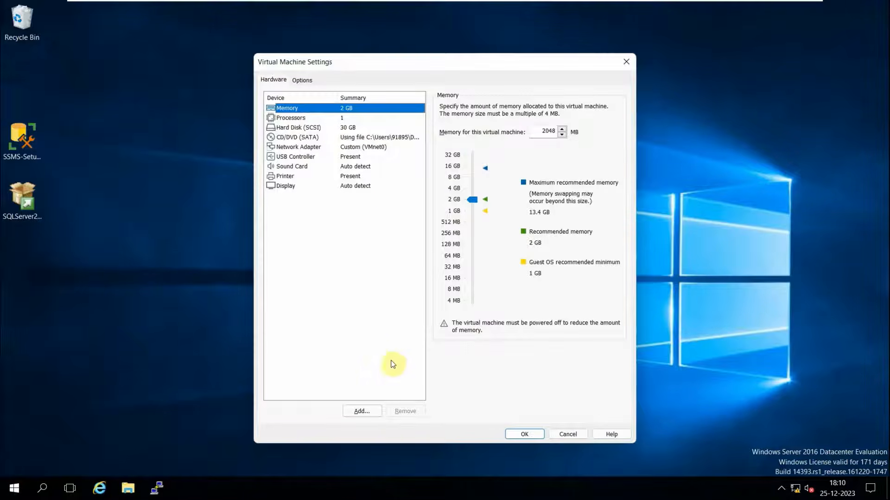
pyautogui.click(356, 412)
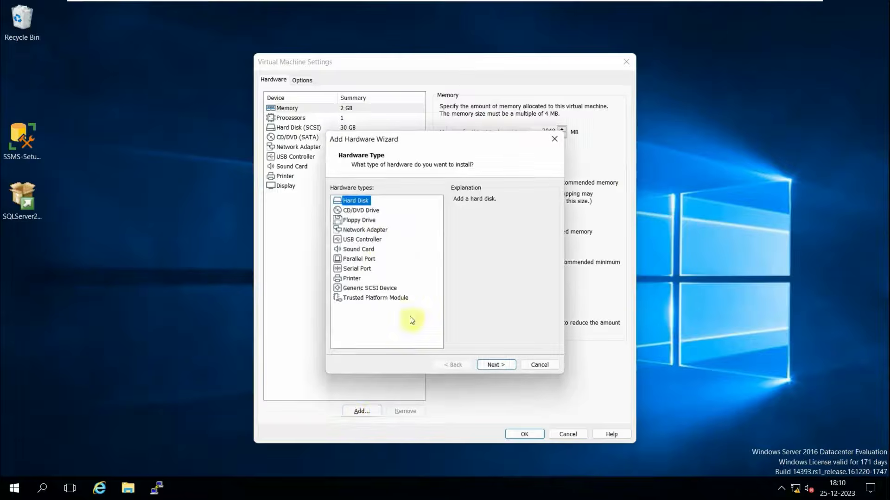
pyautogui.click(362, 231)
pyautogui.click(492, 364)
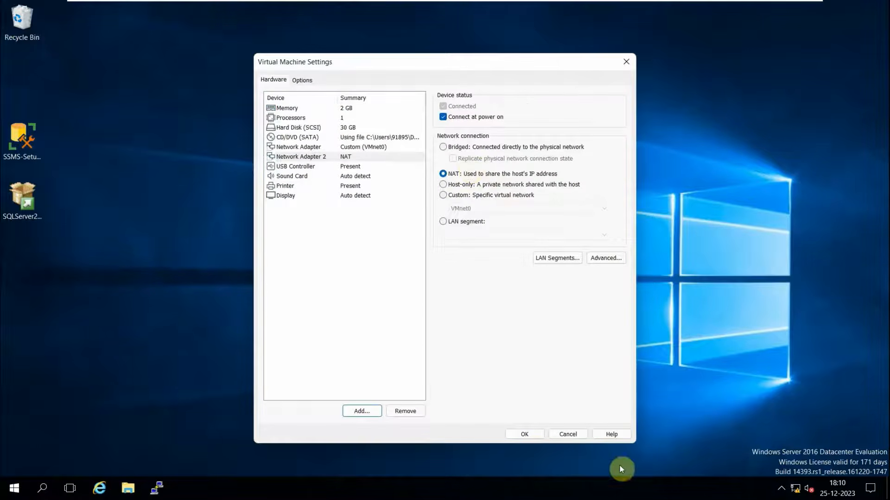
pyautogui.click(521, 435)
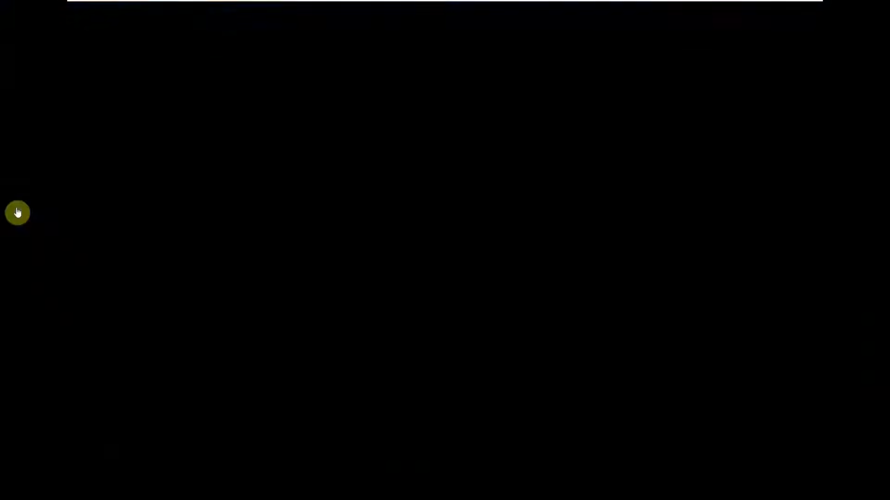
pyautogui.click(23, 207)
# Decline the Networks prompt about making the PC discoverable.
pyautogui.rightClick(23, 207)
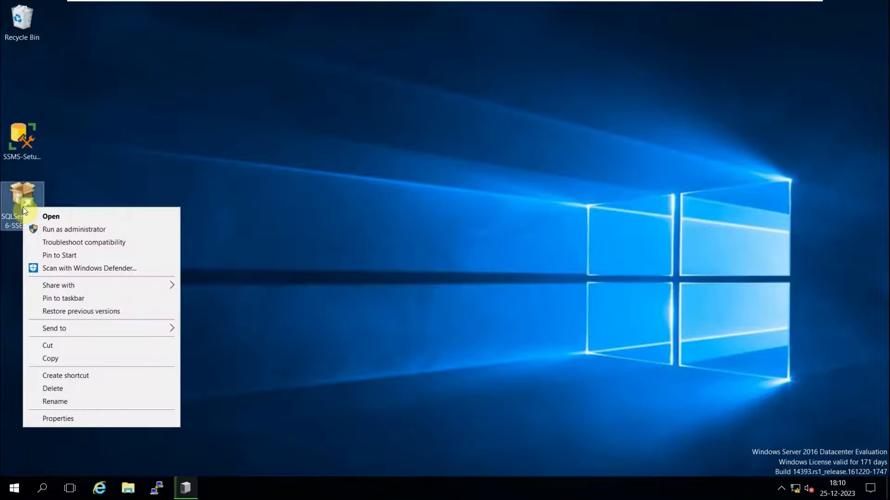
pyautogui.click(473, 223)
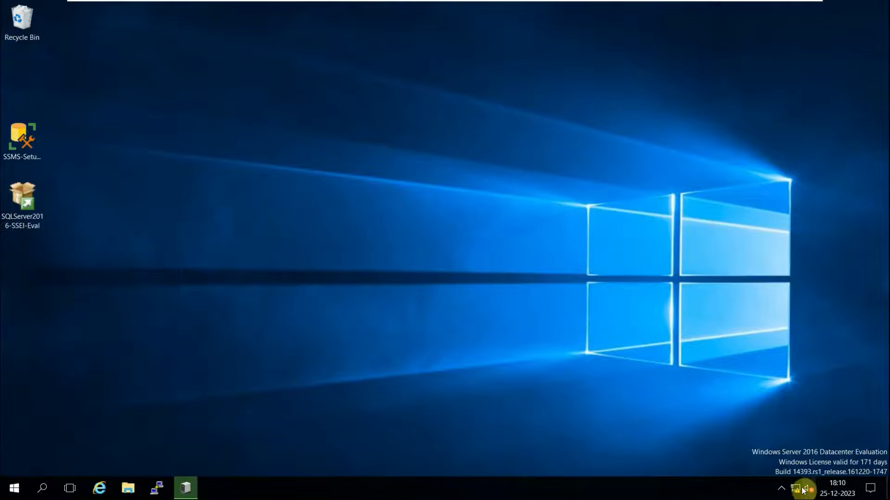
pyautogui.moveTo(796, 496)
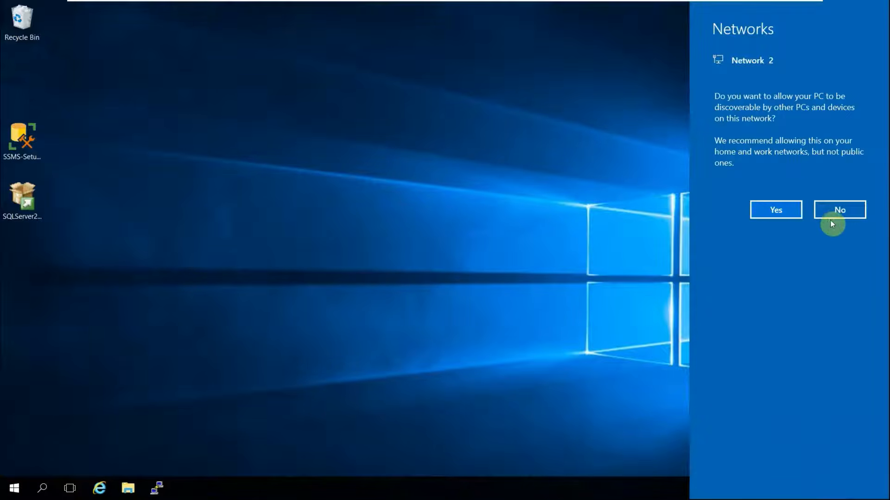
pyautogui.click(835, 207)
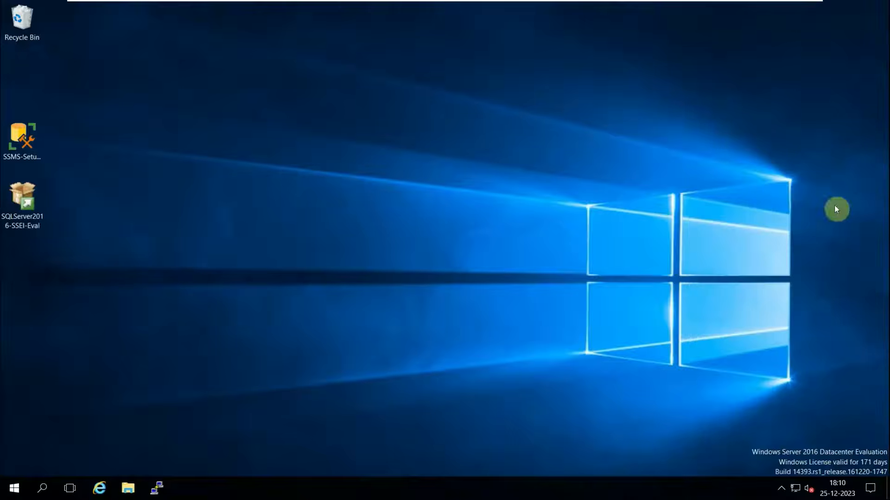
# Run the SQL Server setup as administrator again, choose Basic, accept the licence, and install to the default location.
pyautogui.rightClick(21, 196)
pyautogui.click(67, 221)
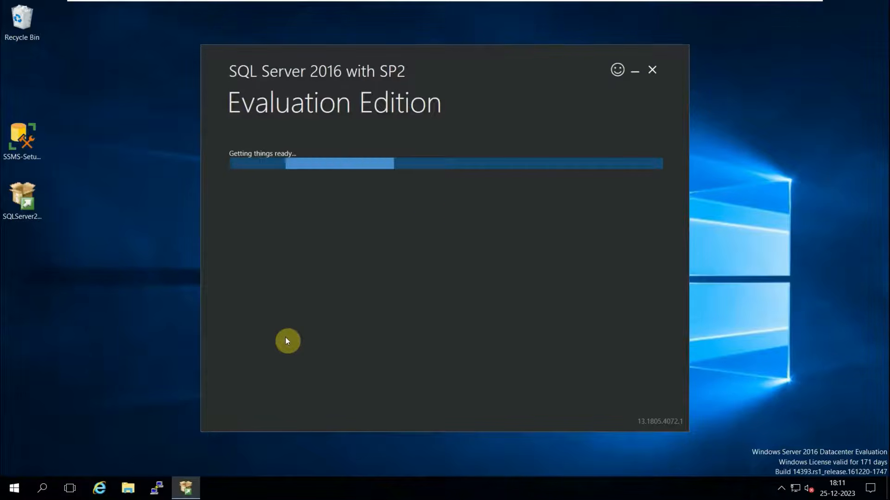
pyautogui.click(297, 251)
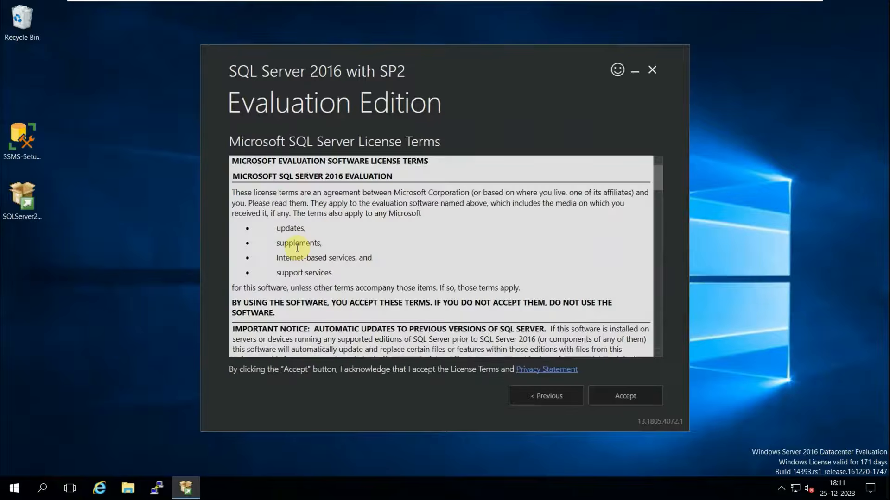
pyautogui.click(616, 394)
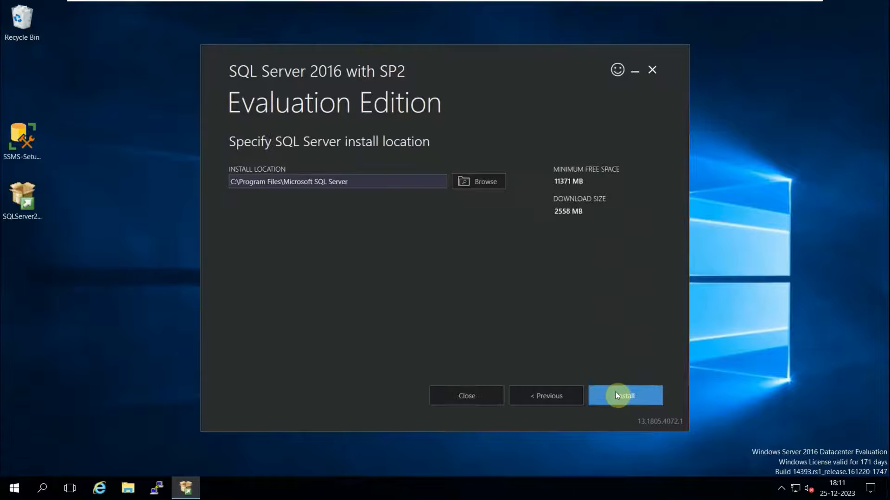
pyautogui.click(621, 401)
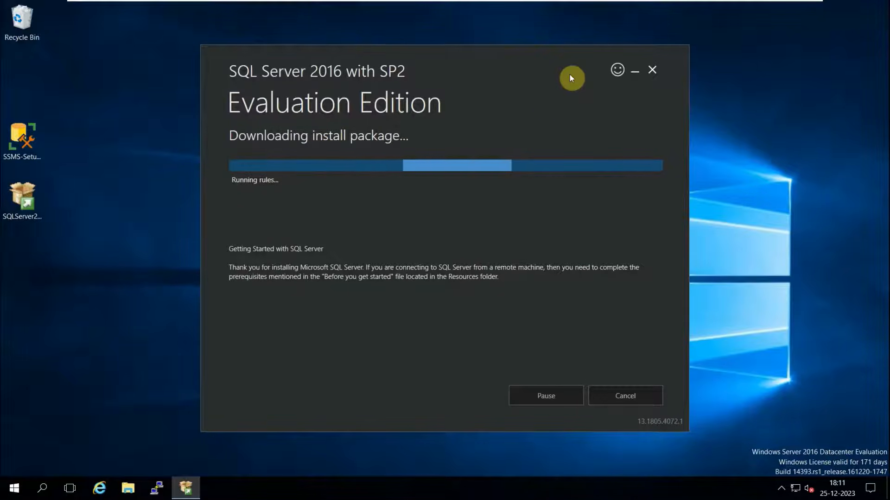
# Let the SQL Server 2016 SP2 Basic install run to its success summary, moving the installer window aside.
pyautogui.press('XF86MonBrightnessUp')
pyautogui.press('XF86MonBrightnessUp')
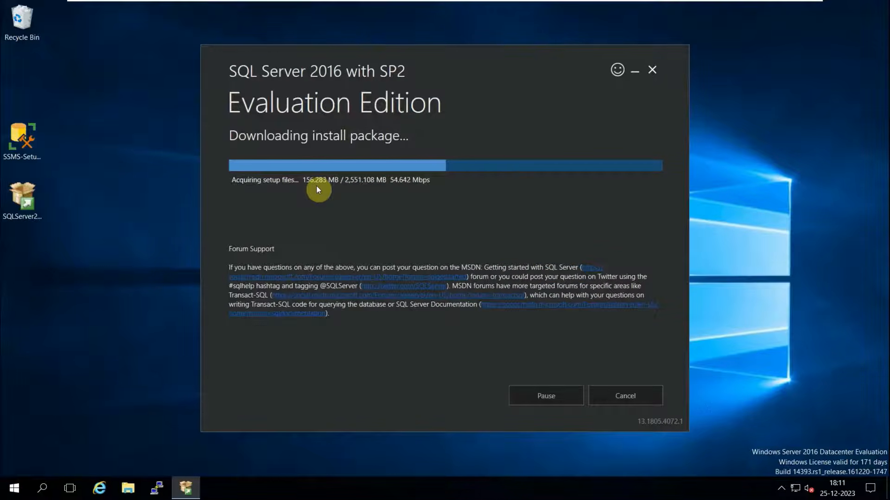
pyautogui.moveTo(472, 78); pyautogui.dragTo(502, 79)
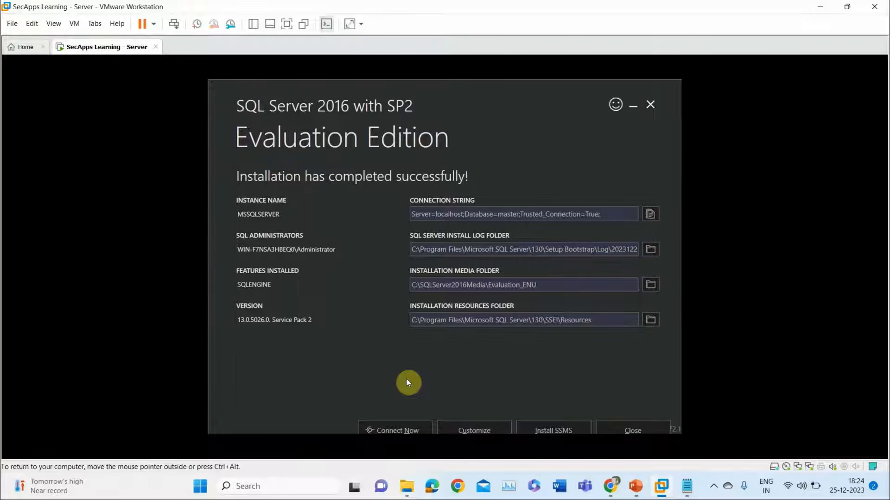
# Put the VM into full screen to show the completion page with its localhost connection string.
pyautogui.click(287, 24)
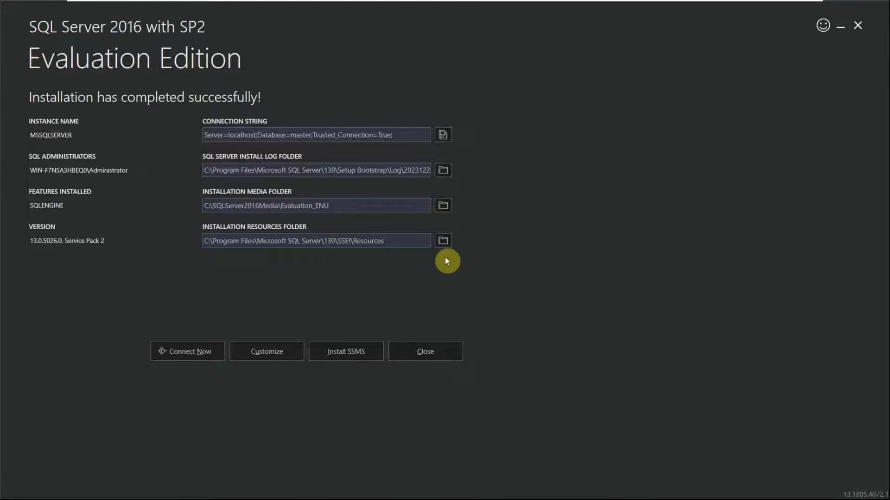
pyautogui.click(343, 354)
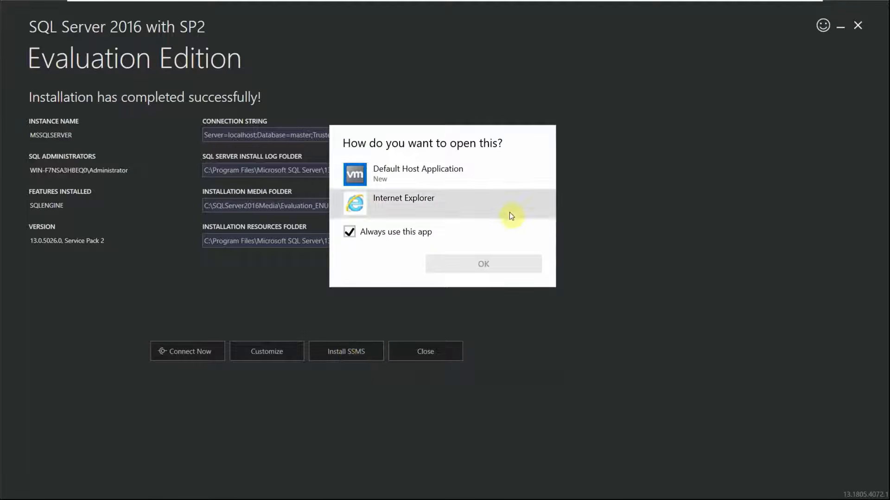
pyautogui.click(418, 211)
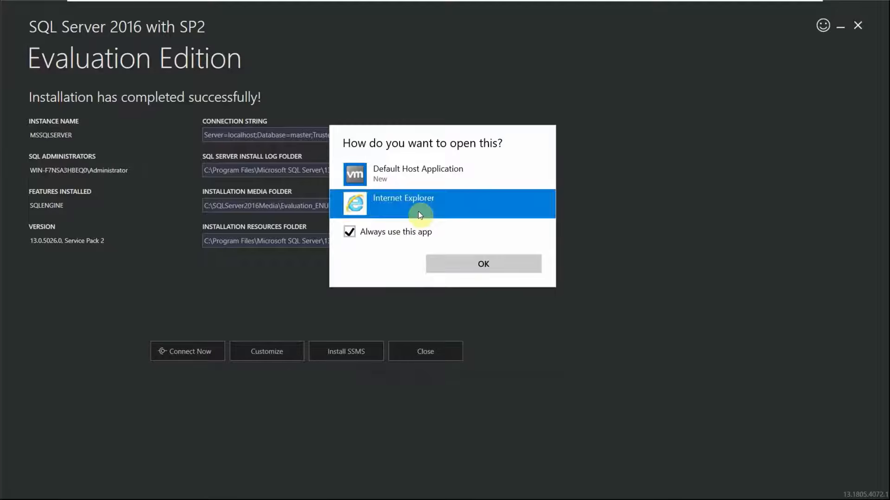
pyautogui.click(461, 263)
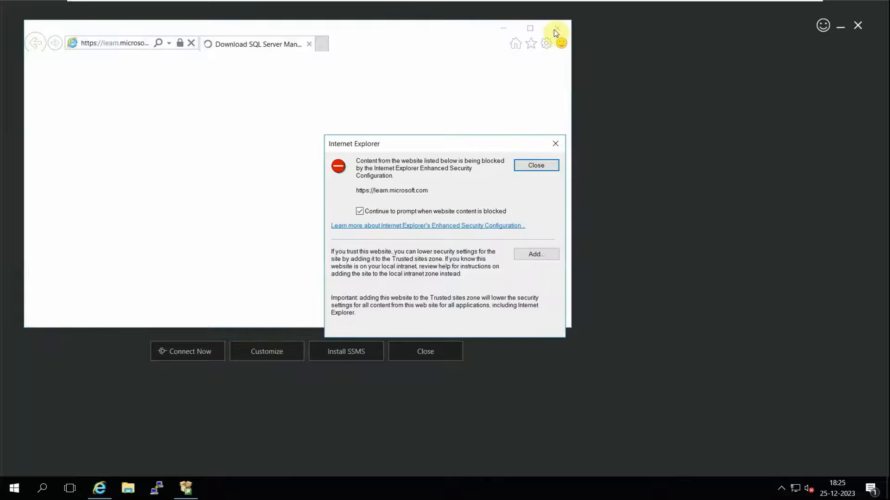
pyautogui.click(555, 143)
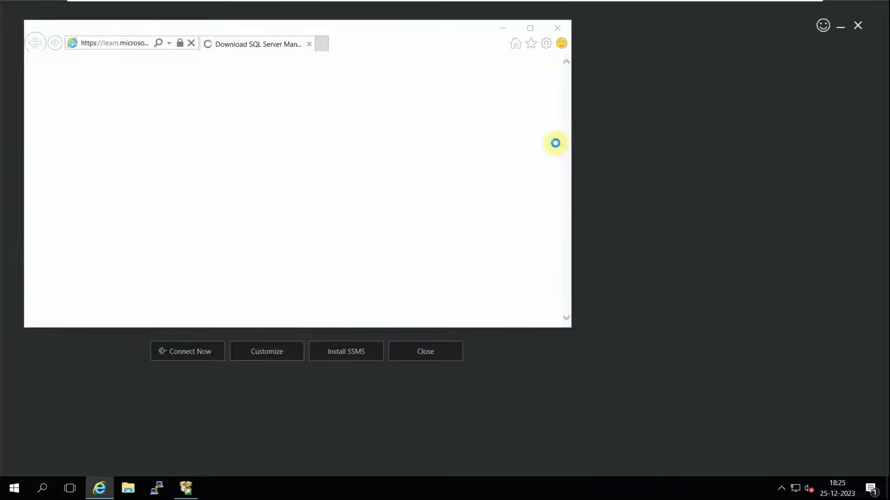
pyautogui.click(420, 274)
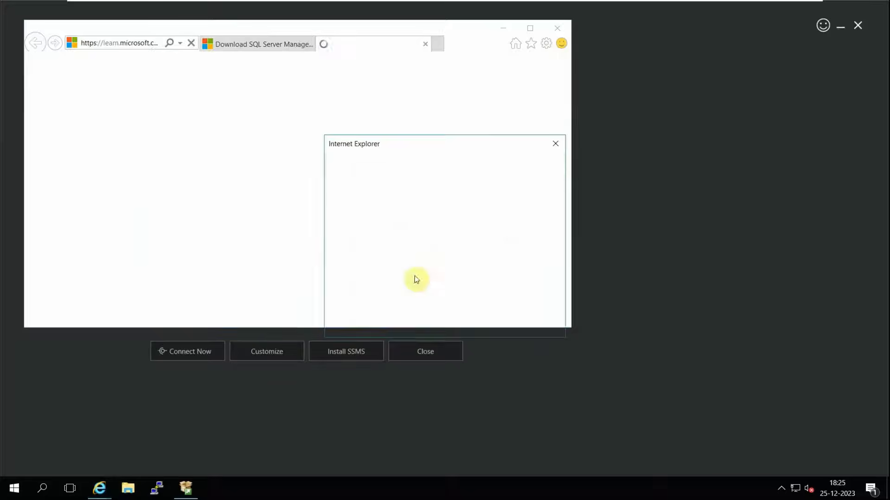
pyautogui.click(535, 165)
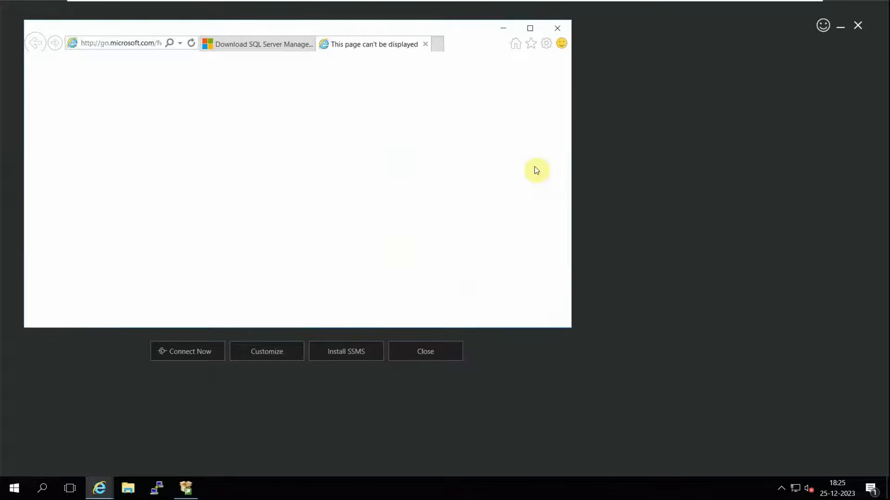
pyautogui.click(564, 26)
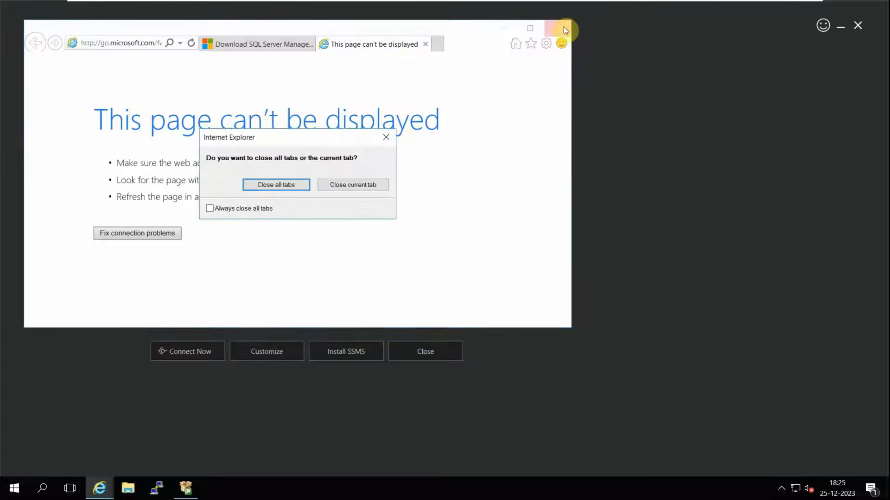
pyautogui.click(278, 183)
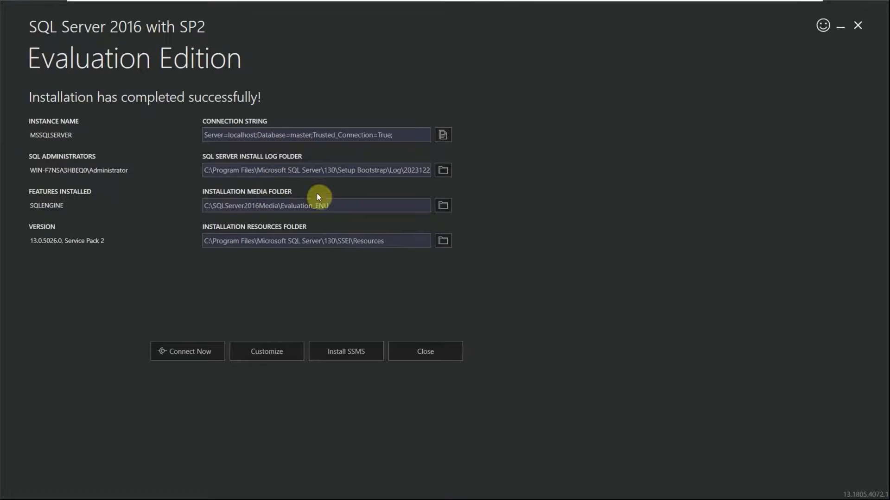
# Close the finished installer and confirm Yes on the exit prompt.
pyautogui.click(421, 355)
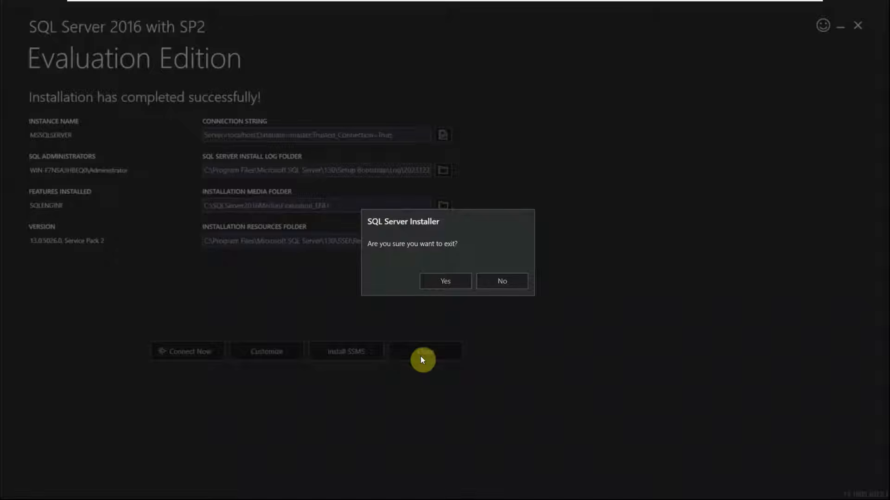
pyautogui.click(436, 284)
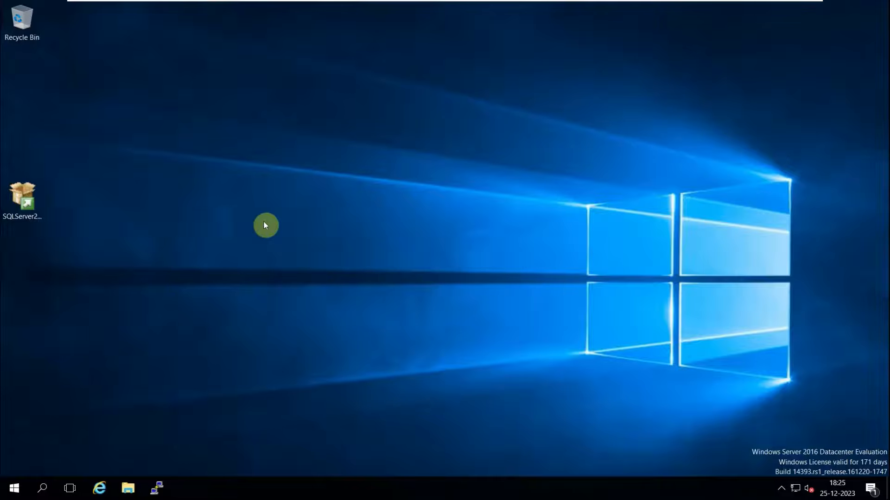
# Copy SSMS-Setup-ENU (1).exe from the host's Downloads folder and return to the server VM.
pyautogui.moveTo(673, 4)
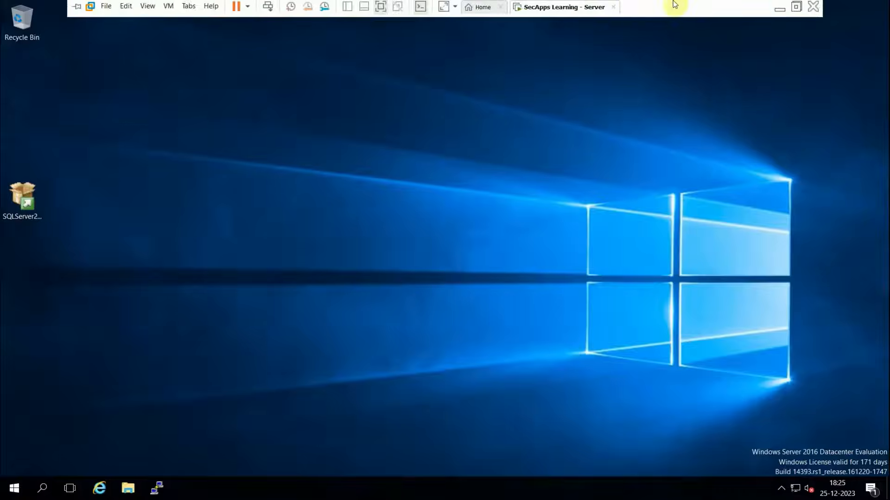
pyautogui.click(780, 13)
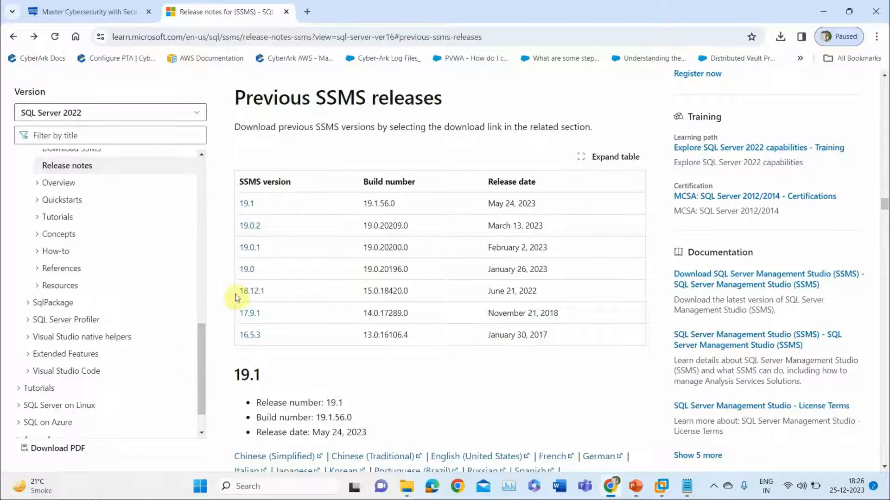
pyautogui.click(405, 491)
pyautogui.click(599, 300)
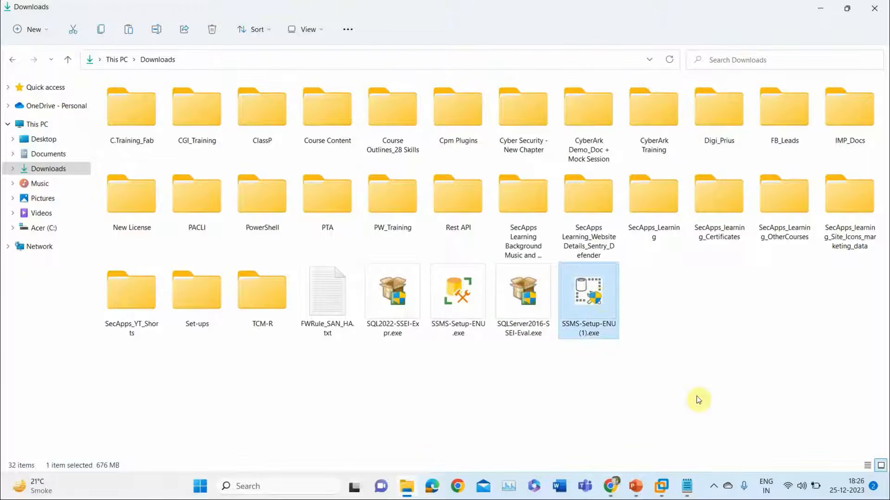
pyautogui.moveTo(661, 487)
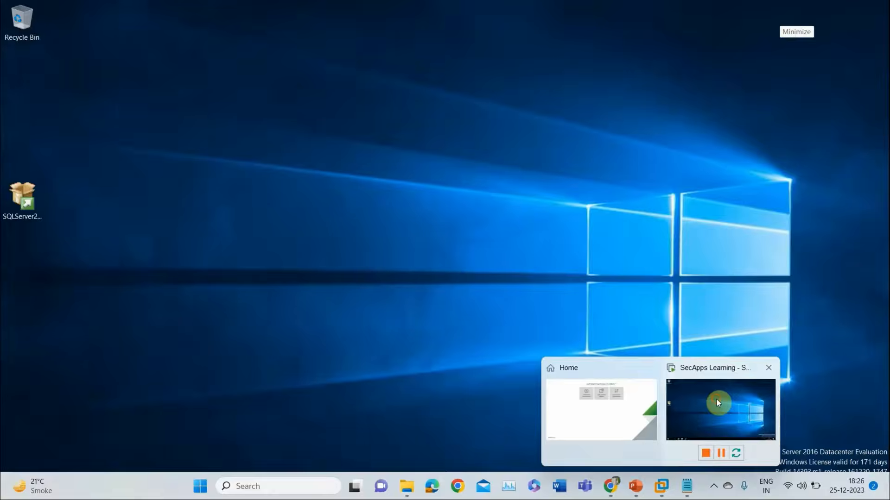
pyautogui.click(716, 399)
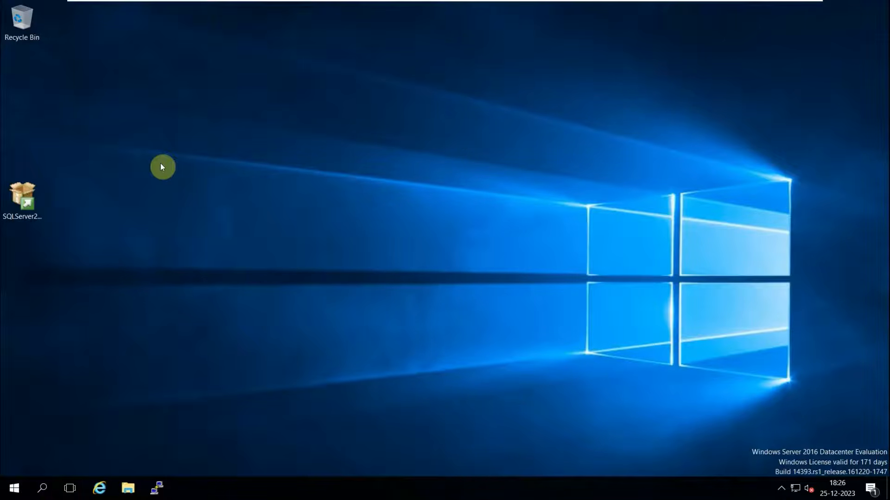
# Paste SSMS-Setup-ENU (1).exe onto the VM desktop and run it as administrator.
pyautogui.rightClick(161, 167)
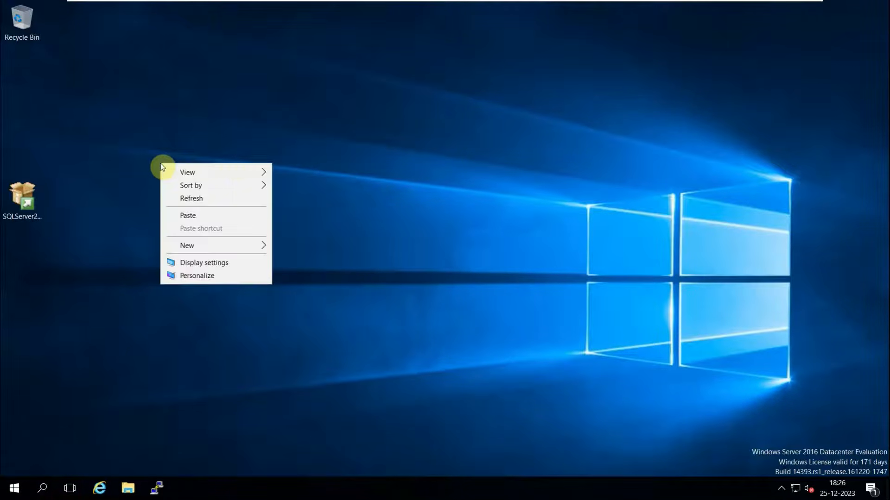
pyautogui.click(191, 216)
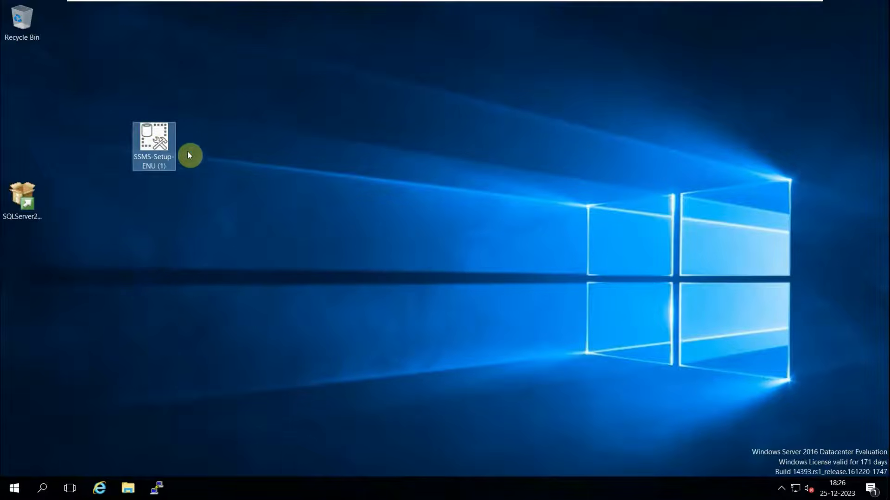
pyautogui.rightClick(155, 145)
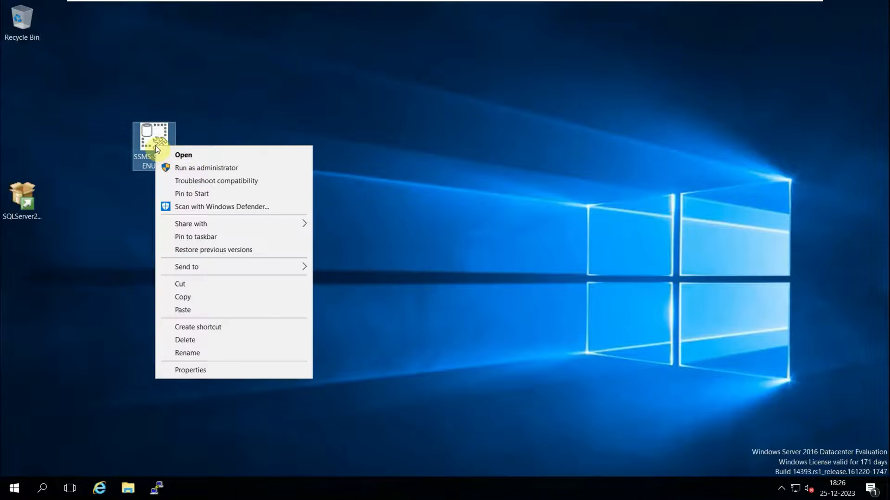
pyautogui.click(192, 169)
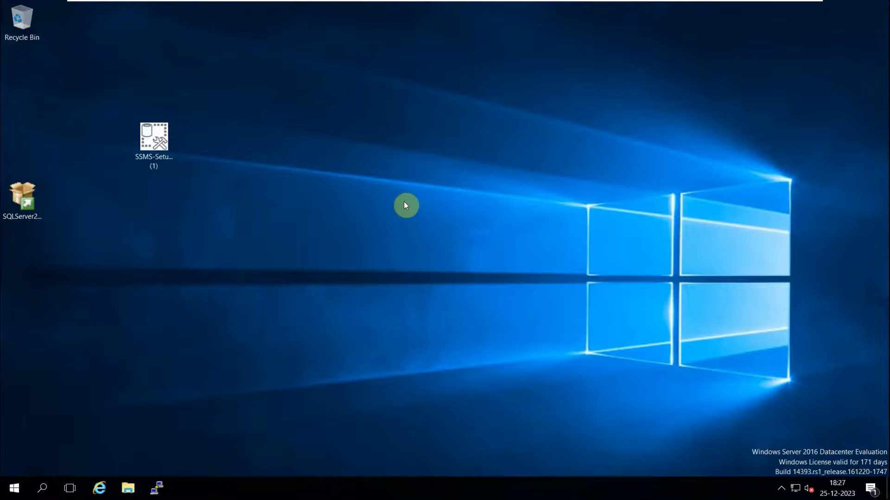
pyautogui.rightClick(274, 481)
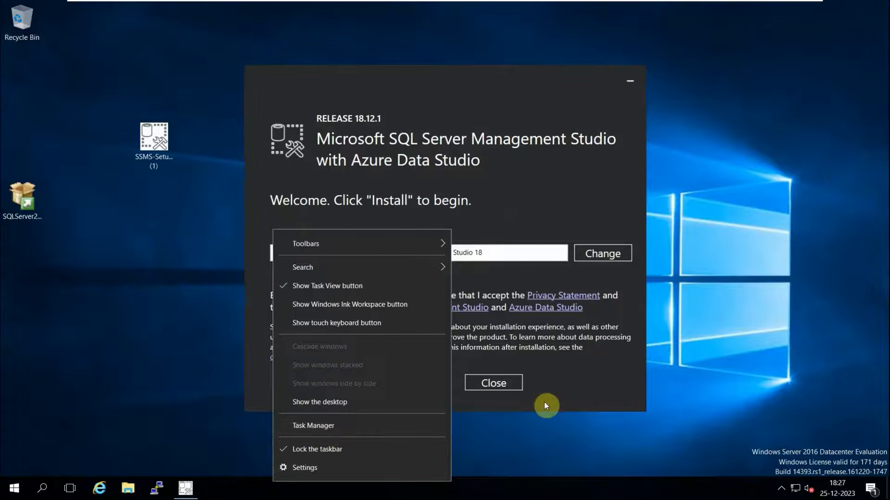
# Install SSMS 18.12.1 to C:\Program Files (x86)\Microsoft SQL Server Management Studio 18.
pyautogui.click(725, 354)
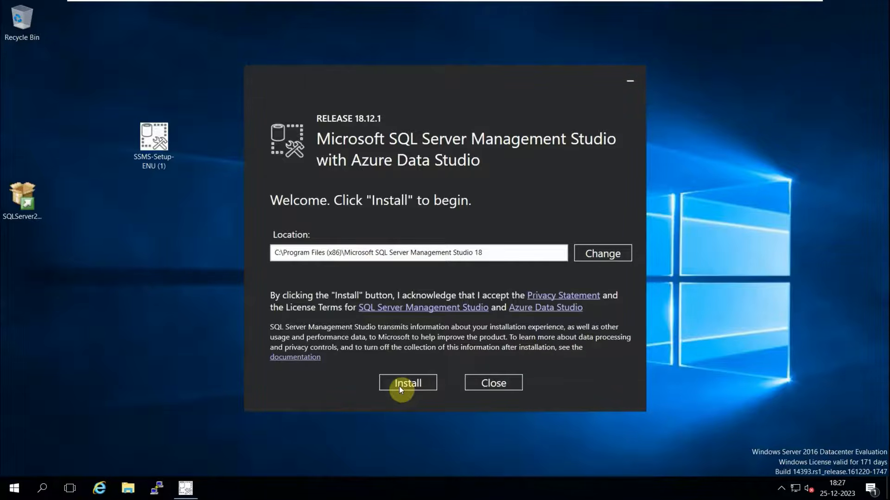
pyautogui.click(401, 386)
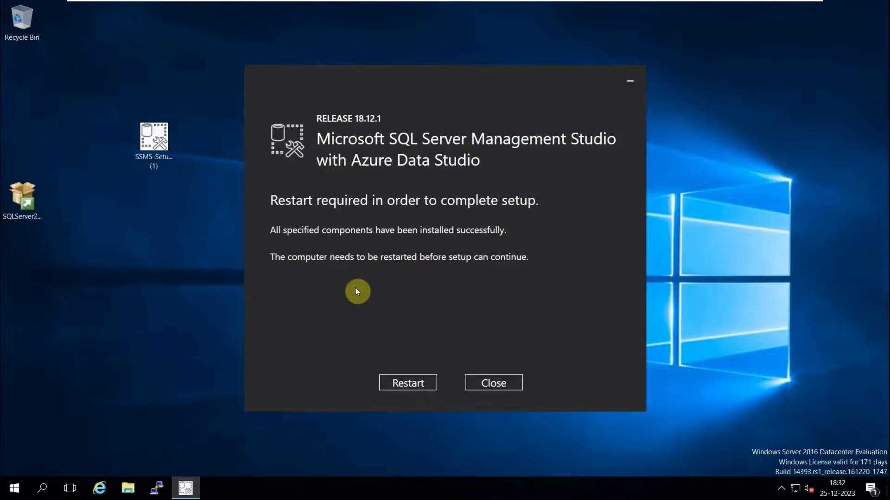
# Restart the server to finish setup, then sign in as Administrator via Send Ctrl+Alt+Del.
pyautogui.click(397, 384)
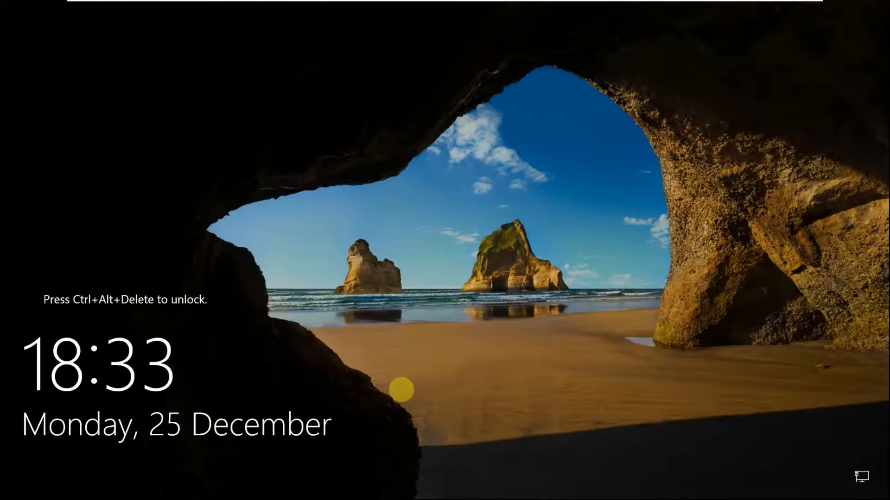
pyautogui.moveTo(441, 2)
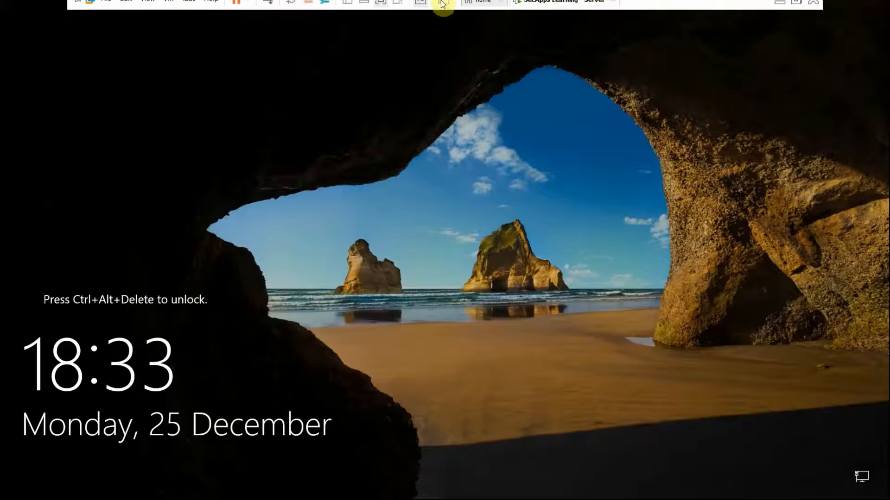
pyautogui.rightClick(553, 8)
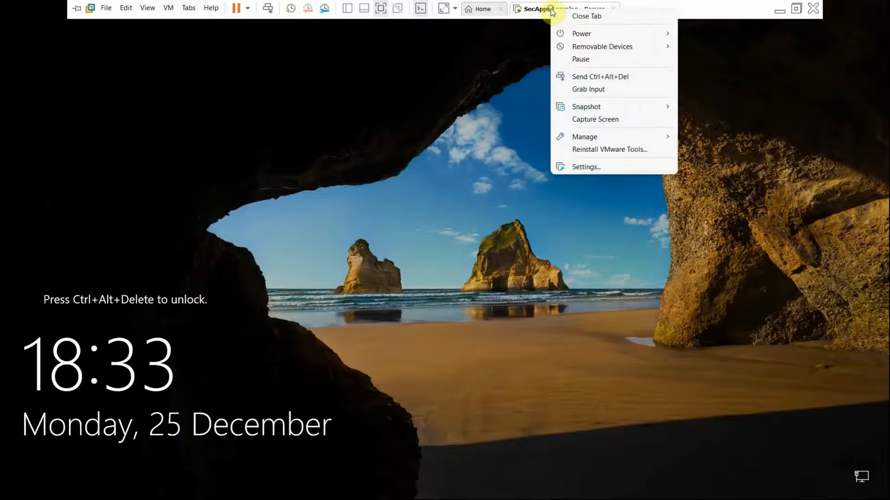
pyautogui.moveTo(598, 34)
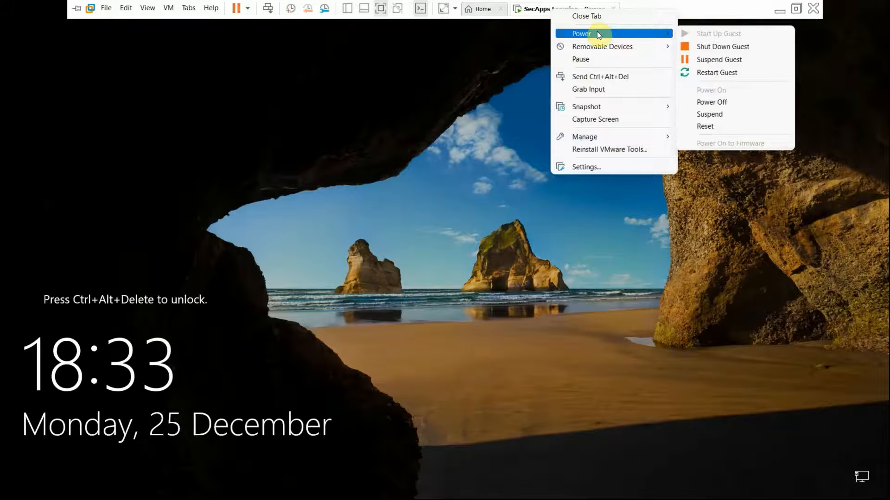
pyautogui.click(594, 77)
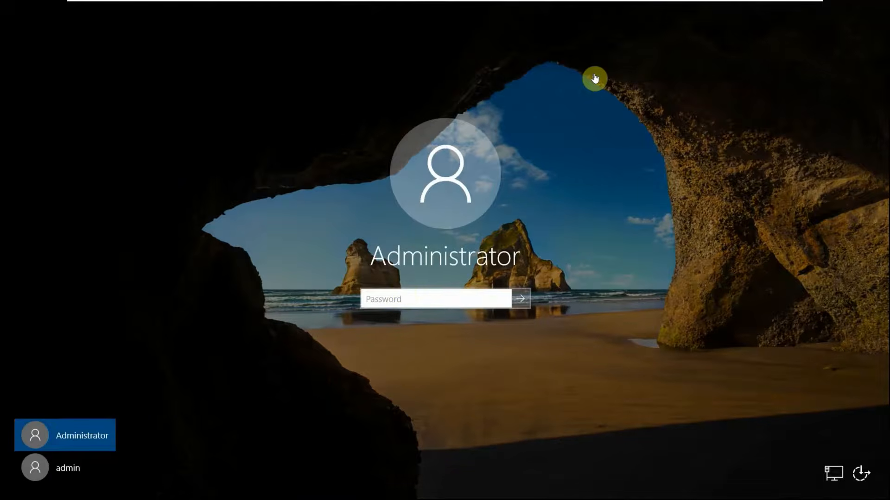
pyautogui.click(385, 303)
pyautogui.write('Password123')
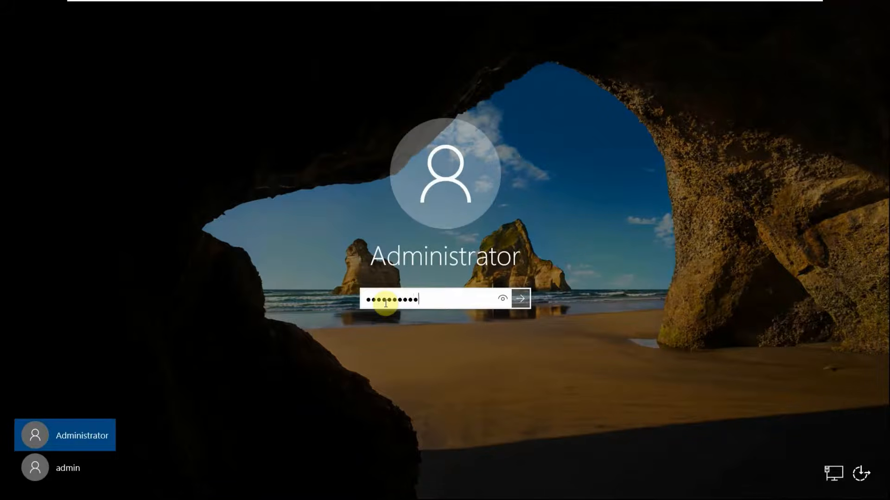
pyautogui.press('Return')
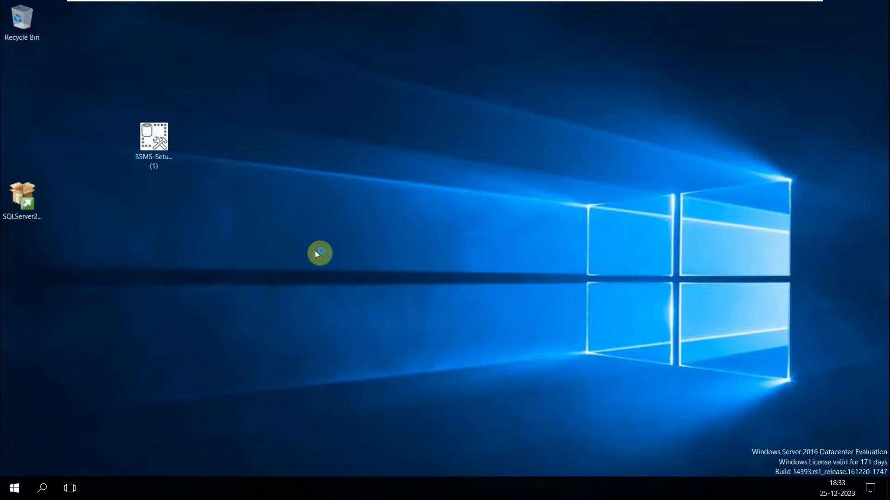
# Remove Network Adapter 2 in the VM's hardware settings and confirm with OK.
pyautogui.moveTo(596, 8)
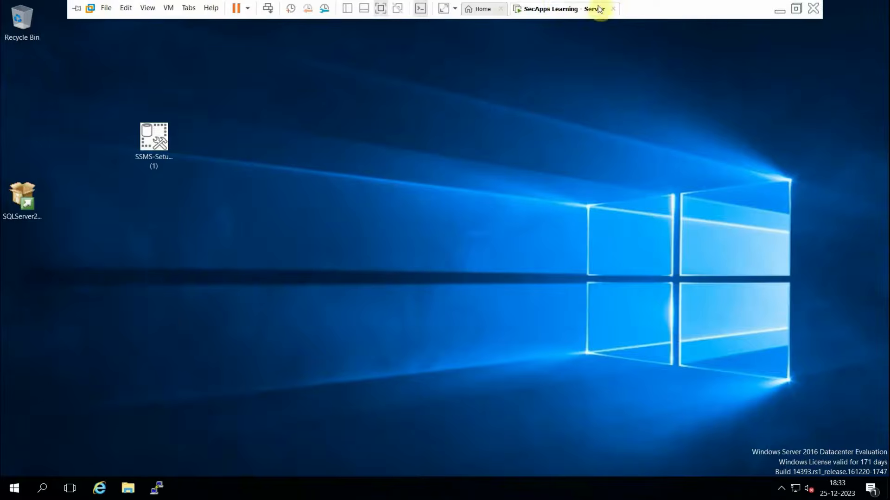
pyautogui.click(553, 15)
pyautogui.click(581, 173)
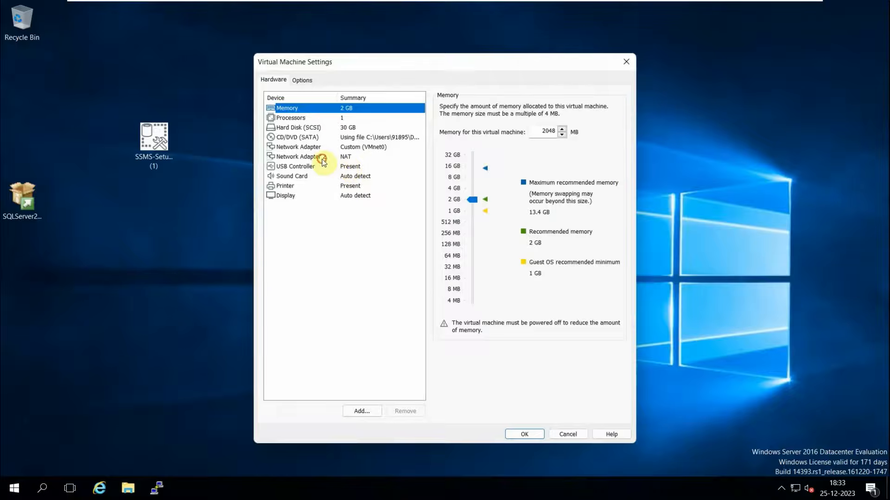
pyautogui.click(323, 159)
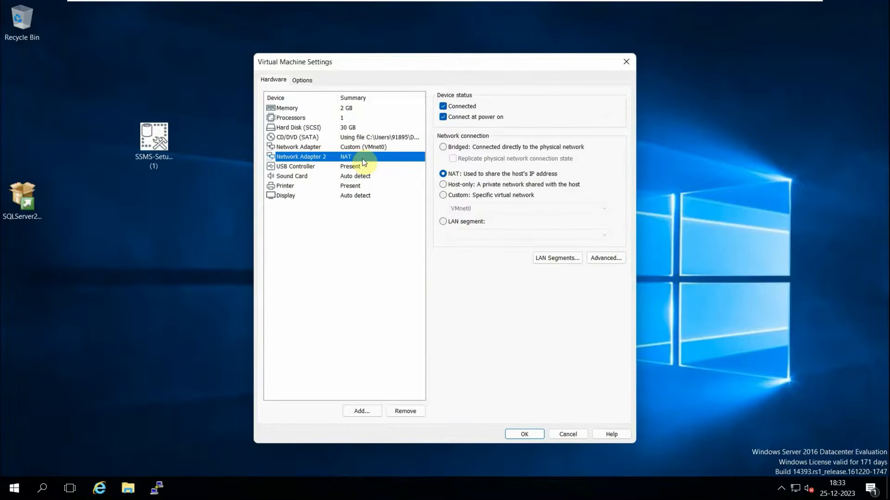
pyautogui.click(404, 411)
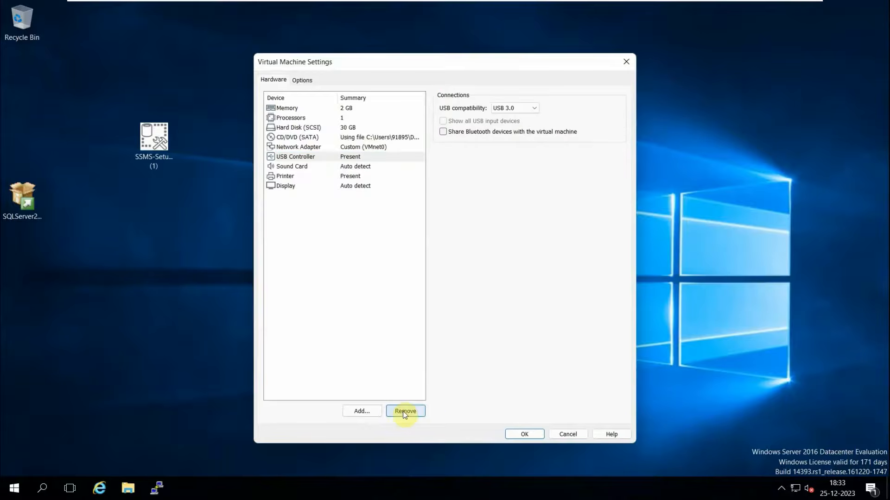
pyautogui.click(520, 437)
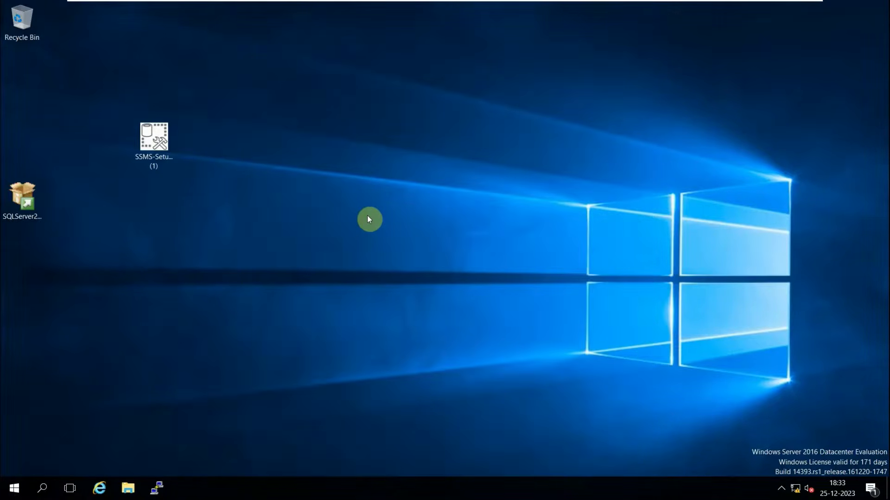
# Refresh the desktop and launch SQL Server Profiler 18 from the Start menu app list.
pyautogui.rightClick(367, 216)
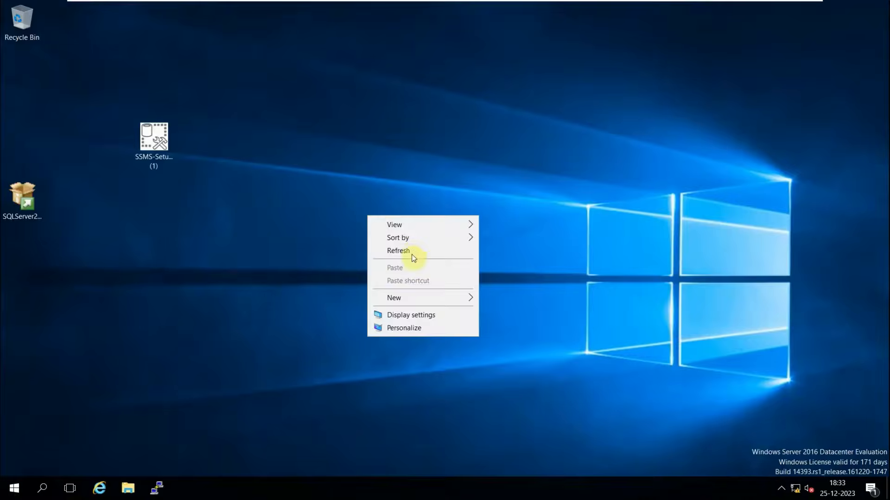
pyautogui.click(414, 257)
pyautogui.click(42, 490)
pyautogui.write('ssms')
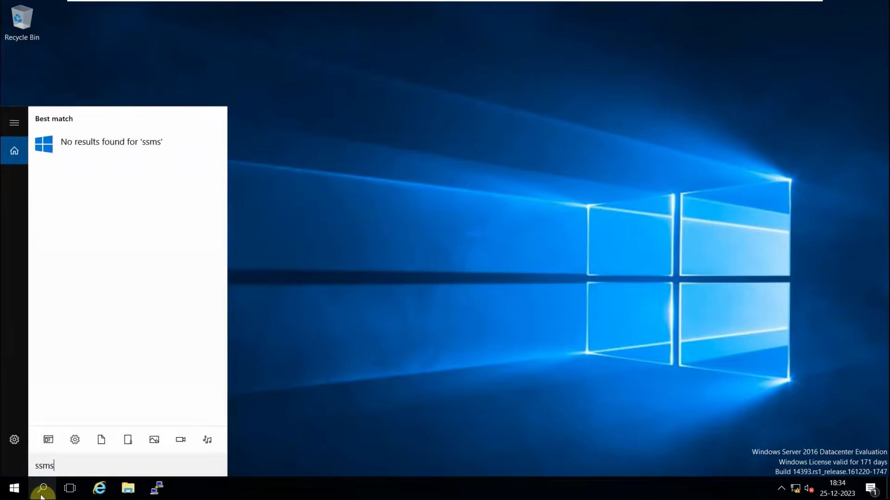
pyautogui.press('BackSpace')
pyautogui.press('BackSpace')
pyautogui.press('BackSpace')
pyautogui.press('BackSpace')
pyautogui.click(14, 490)
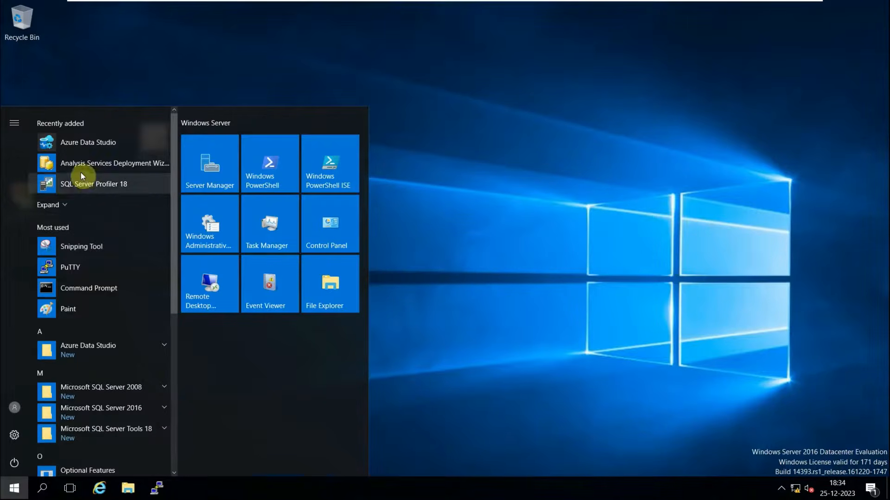
pyautogui.click(67, 185)
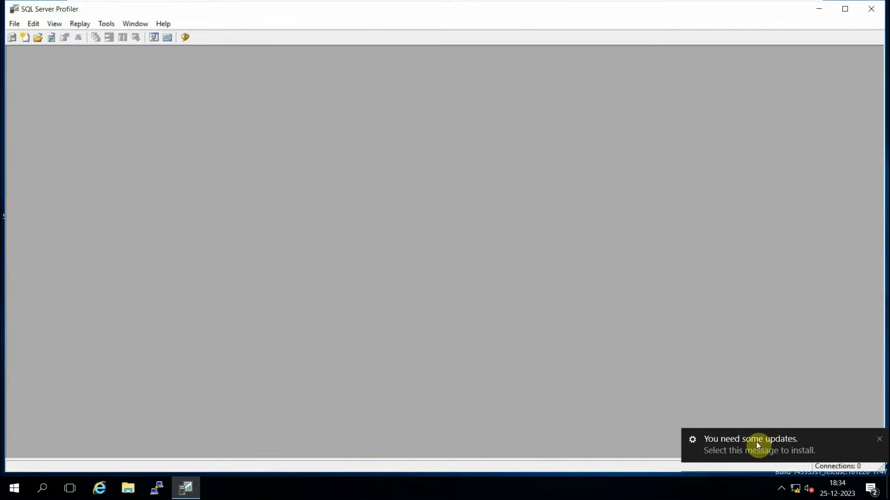
# Dismiss the update notification and start SQL Server Management Studio from Profiler's Tools menu.
pyautogui.click(879, 439)
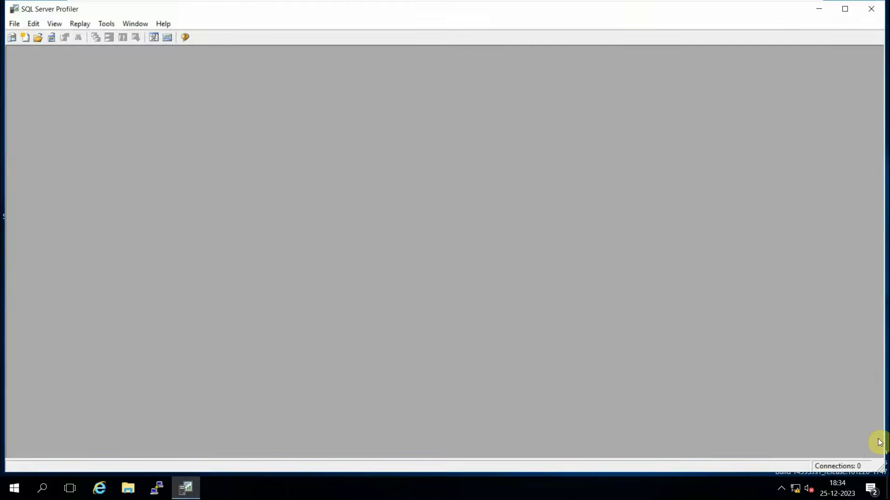
pyautogui.click(17, 24)
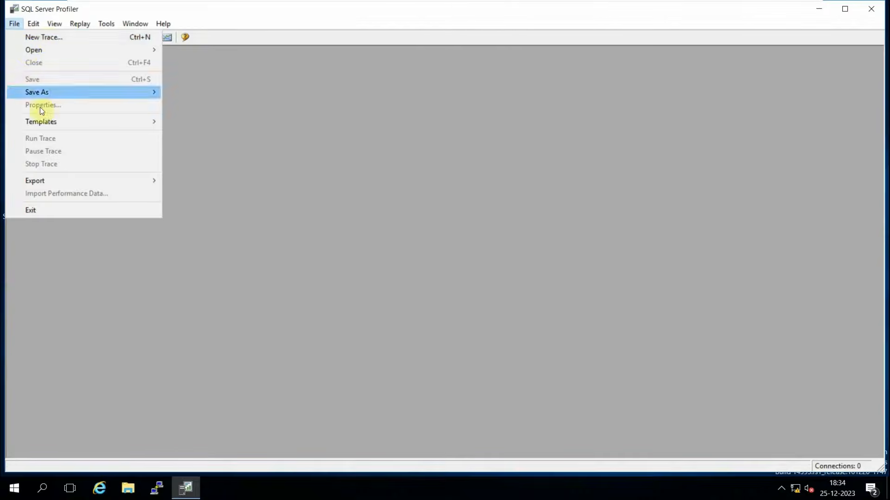
pyautogui.moveTo(59, 25)
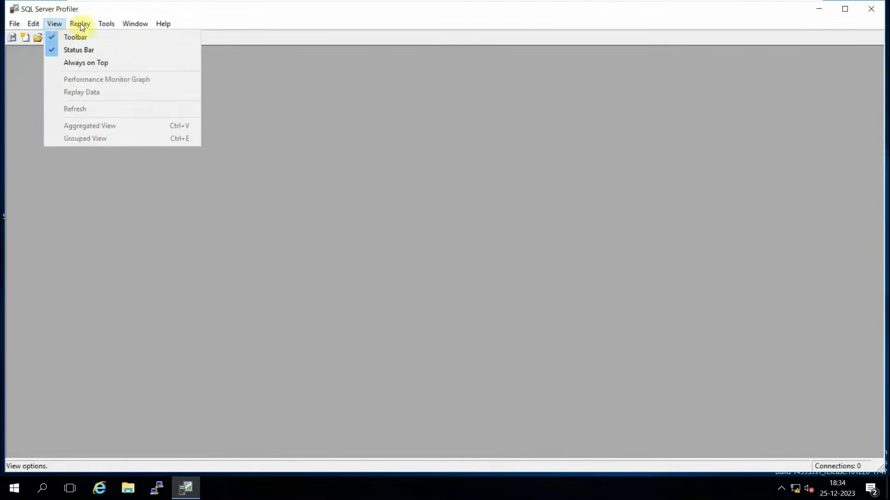
pyautogui.moveTo(115, 23)
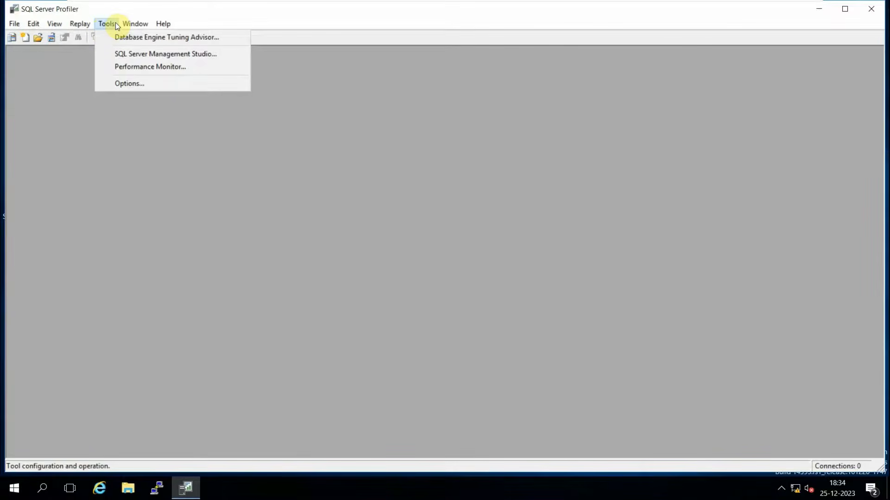
pyautogui.click(134, 55)
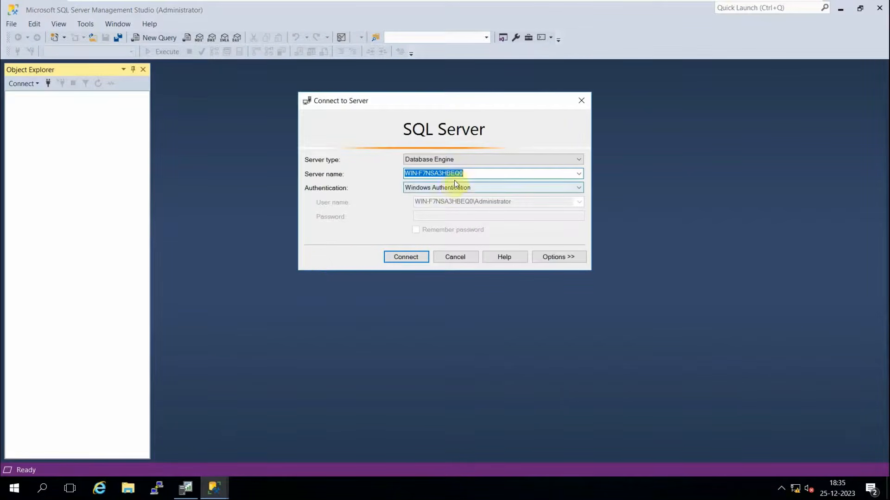
# Run hostname in Command Prompt to confirm the server name WIN-F7NSA3HBEQ0.
pyautogui.click(470, 175)
pyautogui.moveTo(470, 174); pyautogui.dragTo(399, 174)
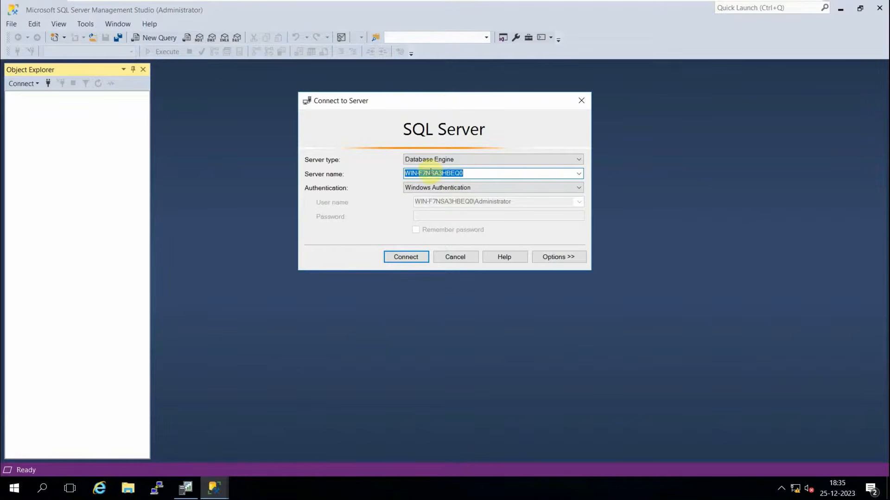
pyautogui.click(42, 487)
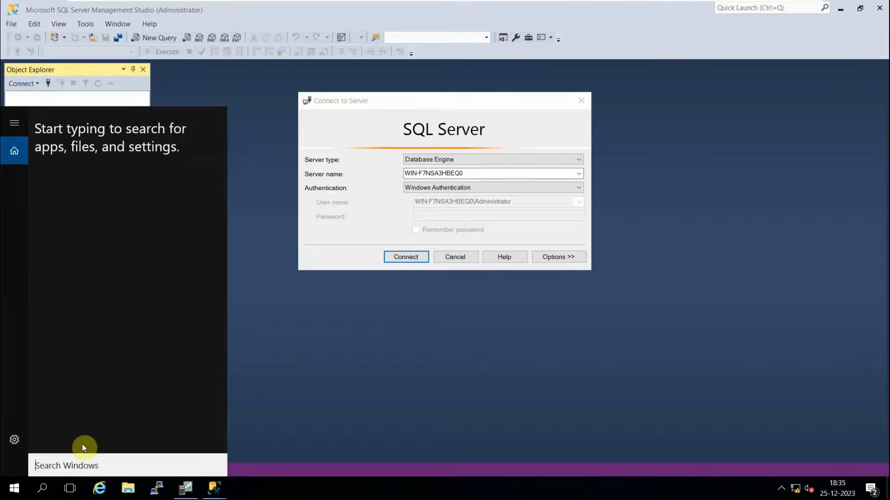
pyautogui.write('cmd')
pyautogui.press('Return')
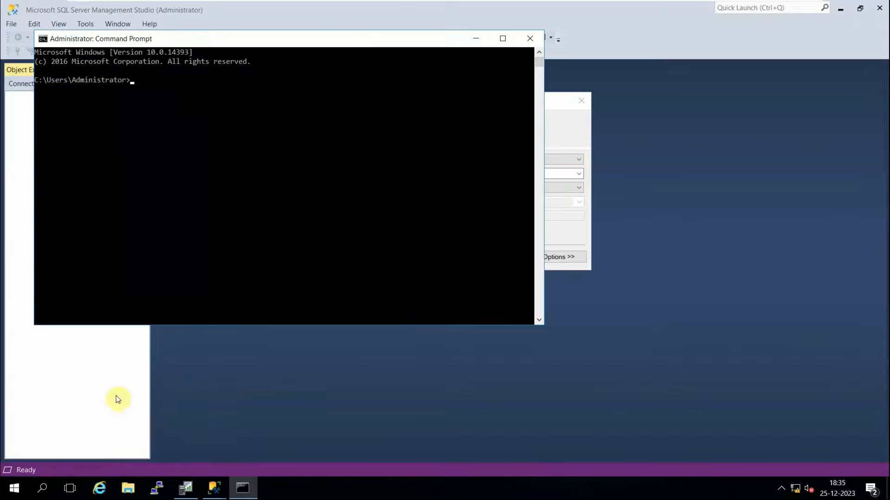
pyautogui.moveTo(348, 44); pyautogui.dragTo(585, 277)
pyautogui.write('hostname')
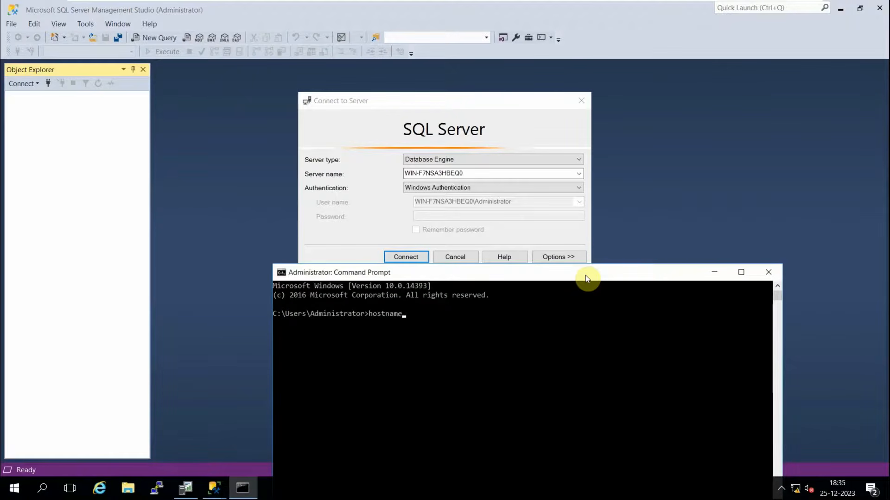
pyautogui.press('Return')
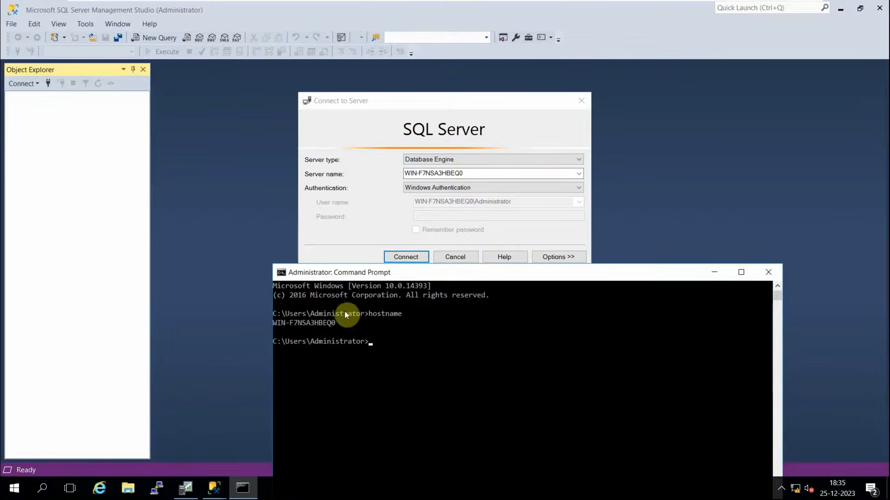
pyautogui.moveTo(338, 323); pyautogui.dragTo(255, 327)
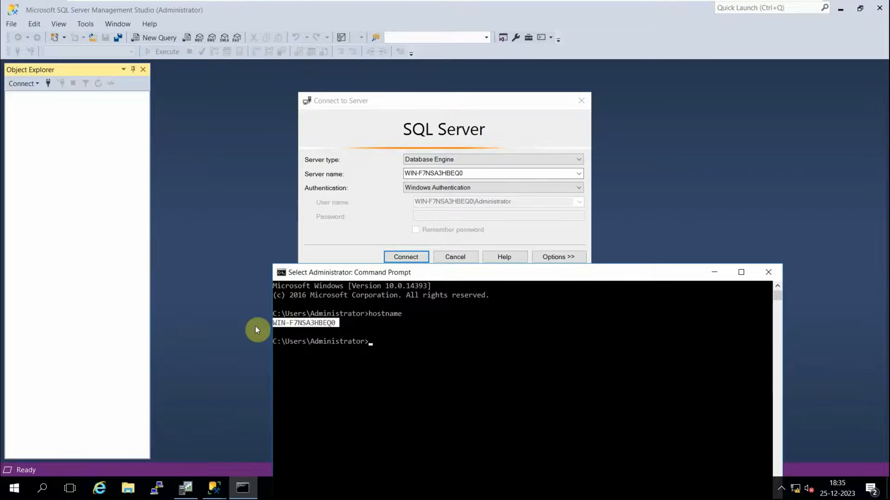
pyautogui.click(713, 273)
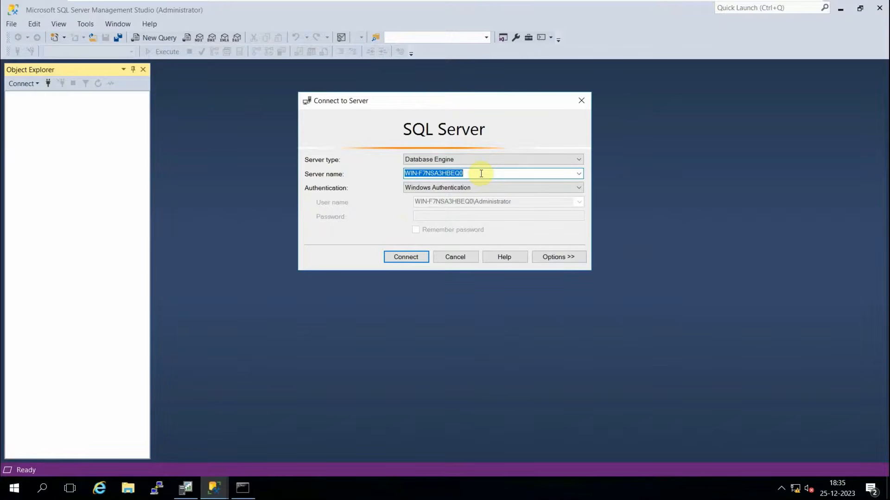
# Keep Windows Authentication, check the signed-in account with whoami, and connect.
pyautogui.click(424, 188)
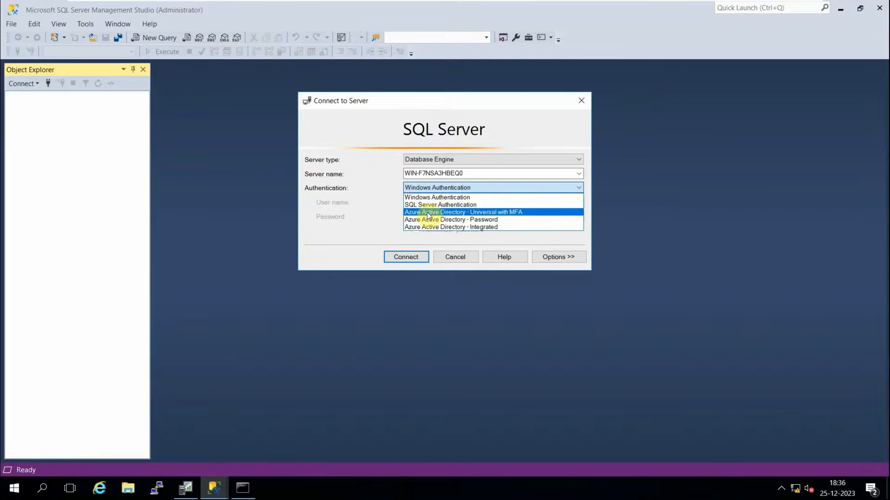
pyautogui.click(432, 197)
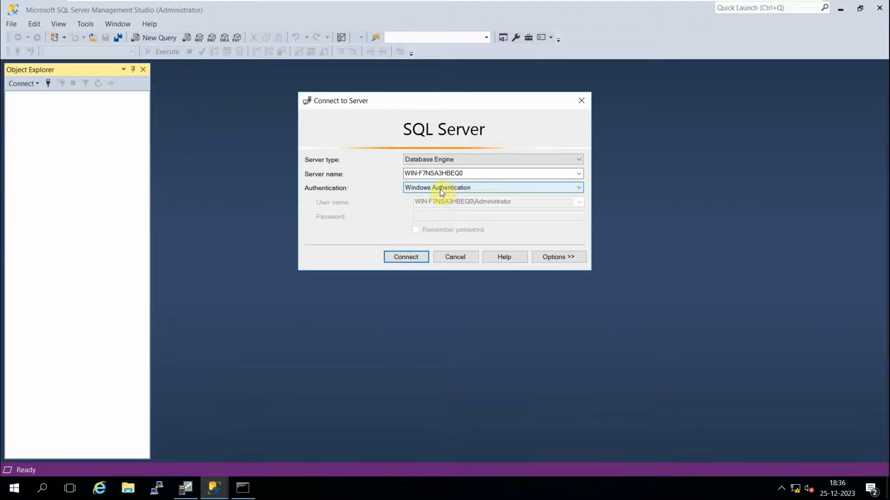
pyautogui.click(250, 489)
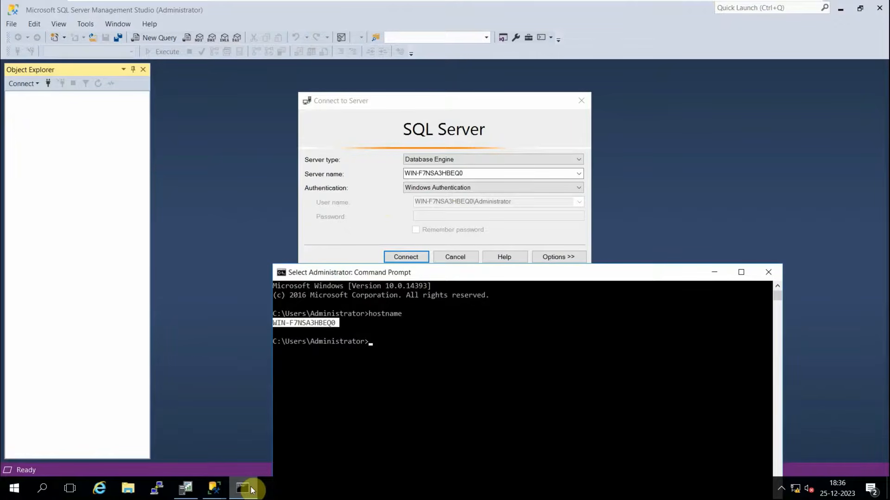
pyautogui.press('Return')
pyautogui.write('whoami')
pyautogui.press('Return')
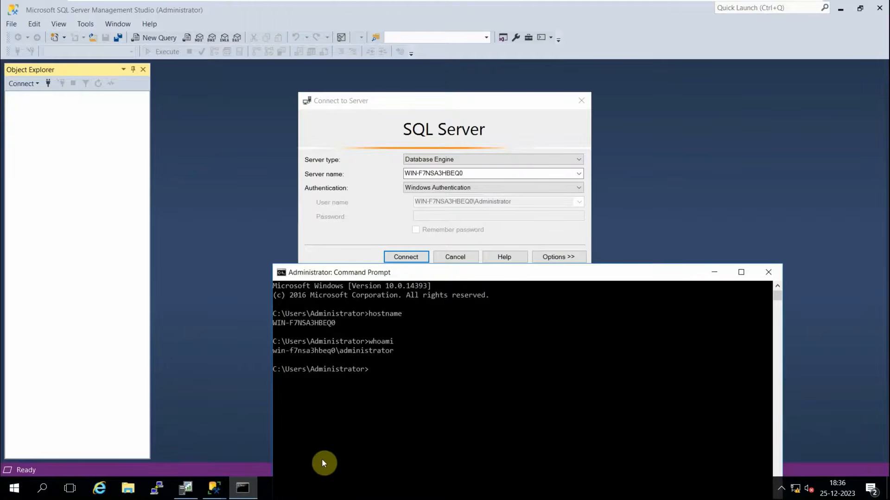
pyautogui.moveTo(399, 351); pyautogui.dragTo(270, 351)
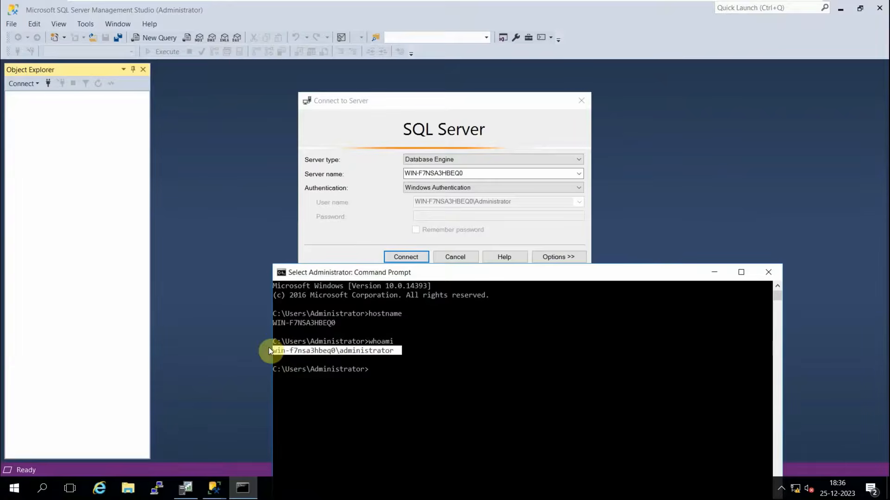
pyautogui.click(379, 105)
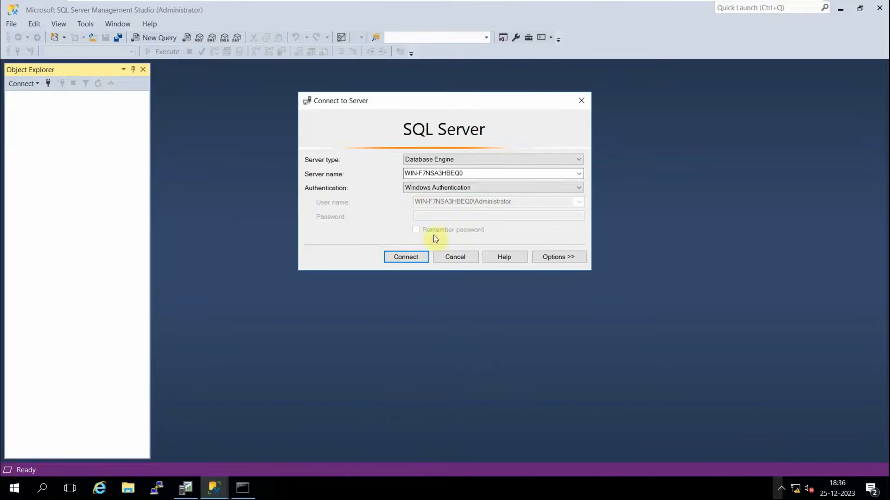
pyautogui.click(393, 263)
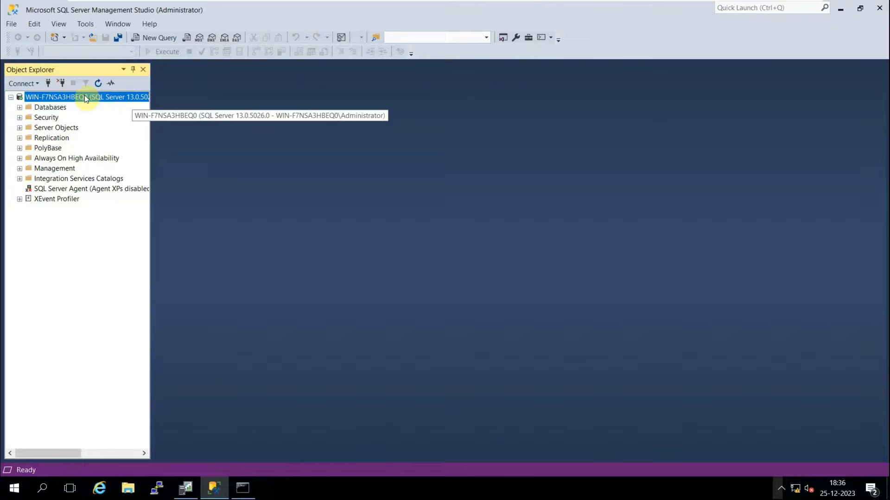
# Open a blank SQLQuery1.sql query window connected to master.
pyautogui.click(156, 36)
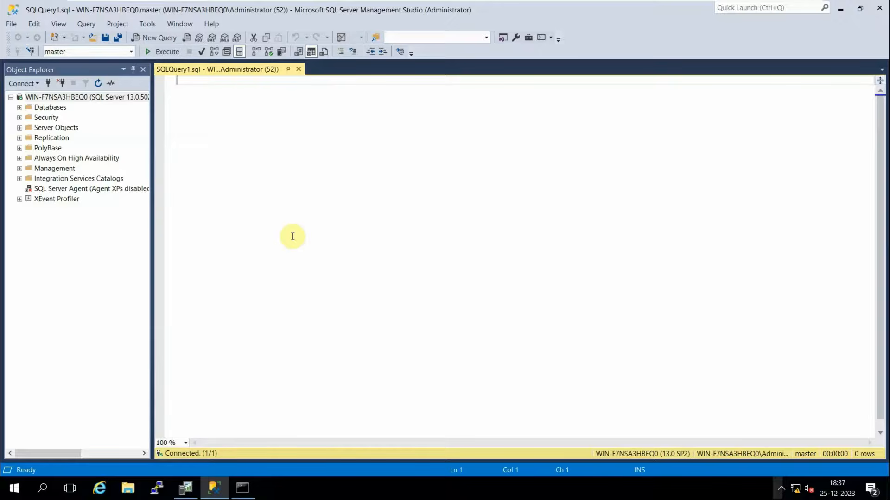
# Type 'Create database SecApps Learning;' and begin 'Create table Courses(' on the next line.
pyautogui.write('Cre')
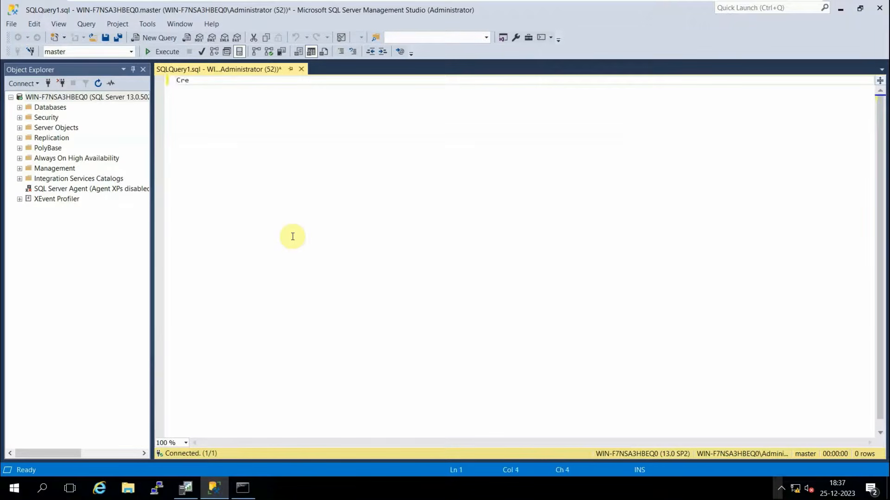
pyautogui.write('ate database SecApps Learning')
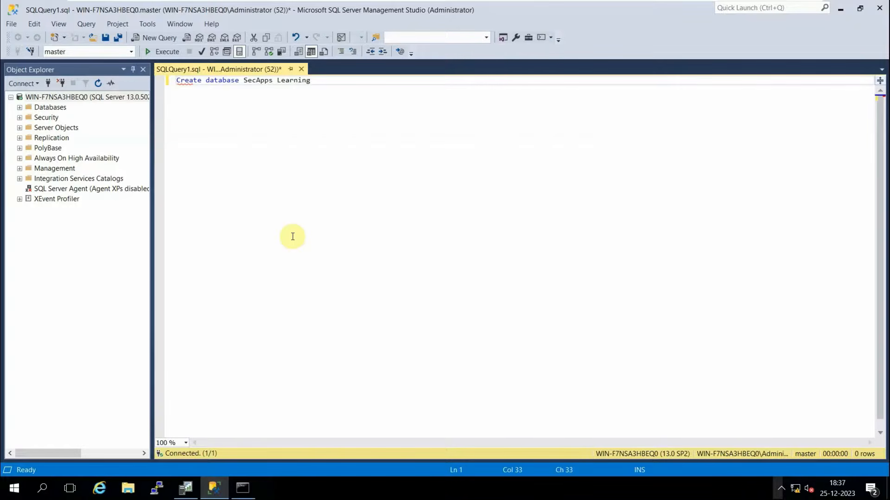
pyautogui.write(';')
pyautogui.press('Return')
pyautogui.press('Return')
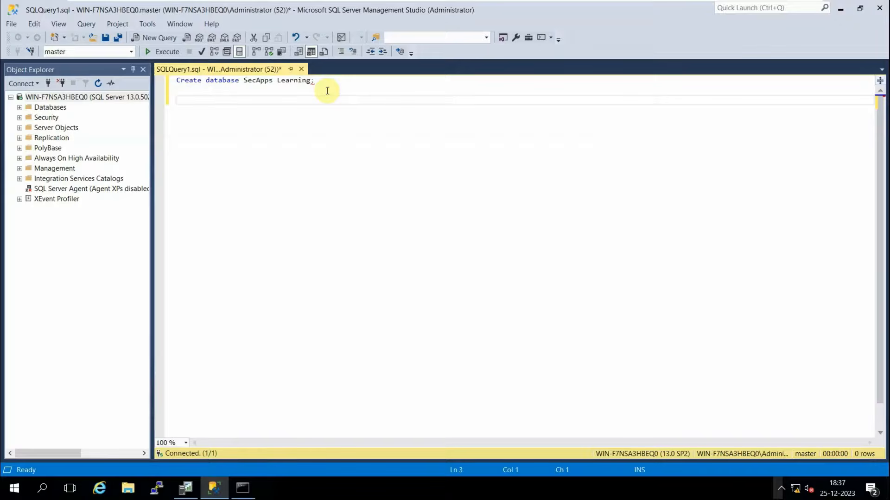
pyautogui.write('Create table Courses(')
pyautogui.press('Return')
pyautogui.press('Return')
# Add the CourseName varchar(50) column line to the Courses table definition.
pyautogui.write('plat')
pyautogui.press('BackSpace')
pyautogui.press('BackSpace')
pyautogui.press('BackSpace')
pyautogui.press('BackSpace')
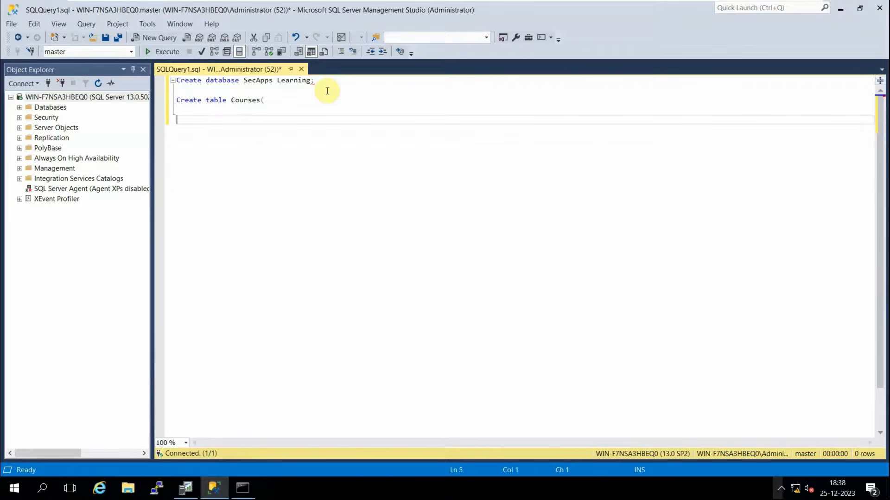
pyautogui.write('CourseName varchar')
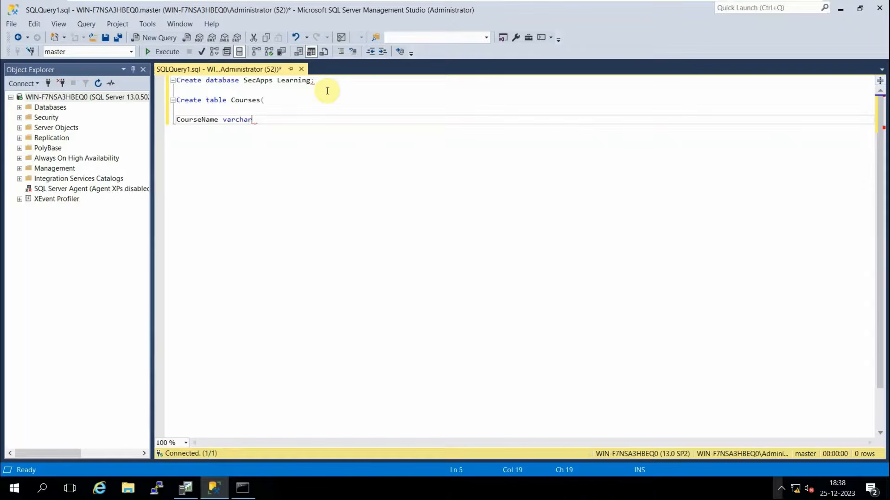
pyautogui.write('(50)')
pyautogui.press('Return')
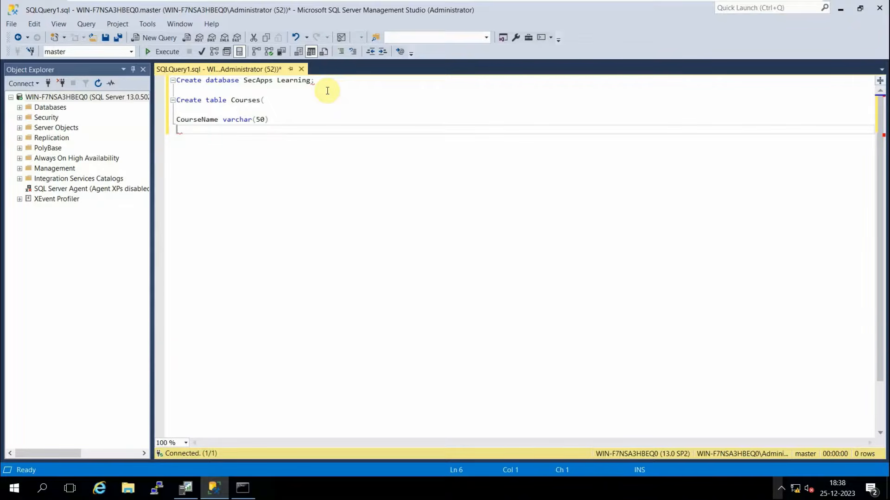
# Add the Course_ID int, column, close the definition with ')', and select line 1.
pyautogui.write('Course_ID int,')
pyautogui.press('Return')
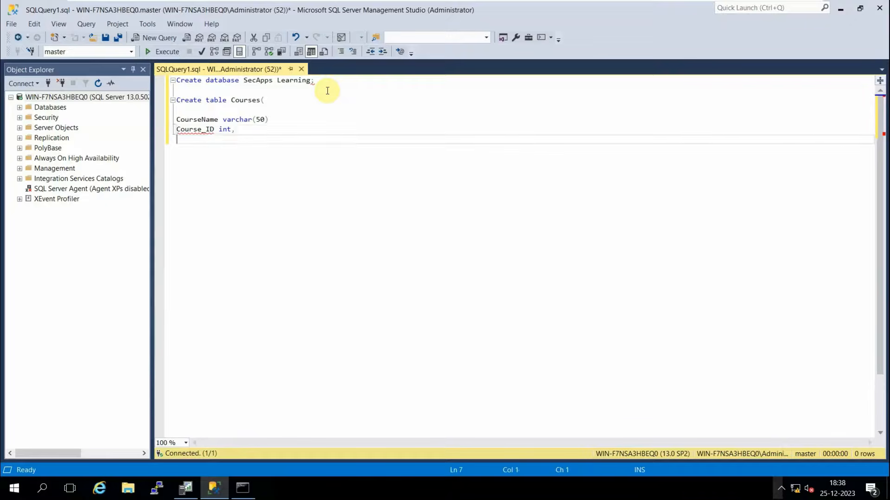
pyautogui.press('Return')
pyautogui.write(')')
pyautogui.press('Return')
pyautogui.press('Return')
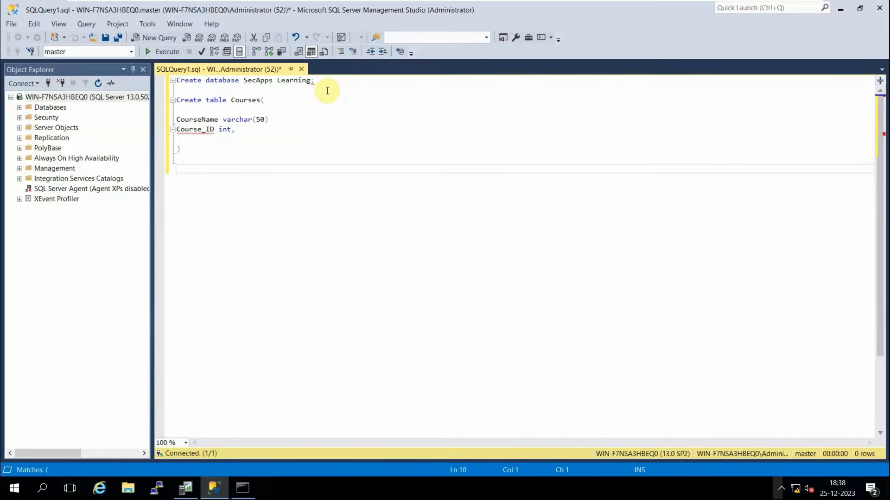
pyautogui.moveTo(315, 82); pyautogui.dragTo(177, 80)
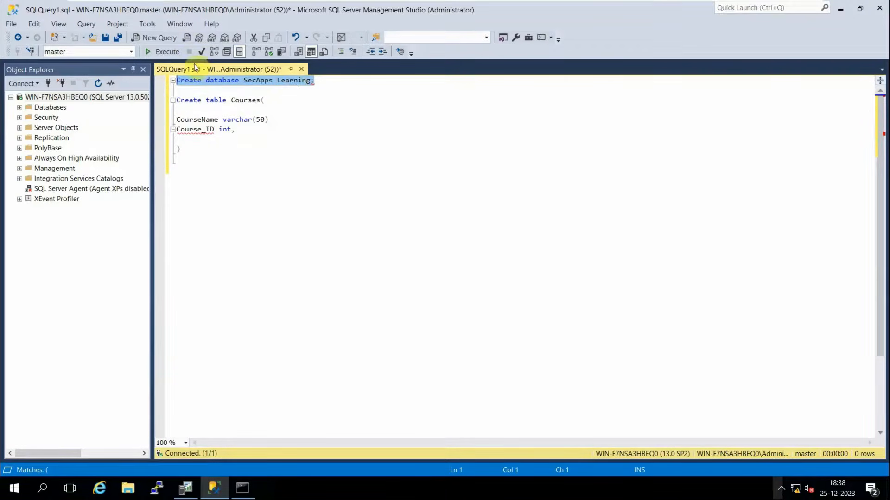
# Run the CREATE DATABASE statement and inspect the resulting syntax error.
pyautogui.click(160, 51)
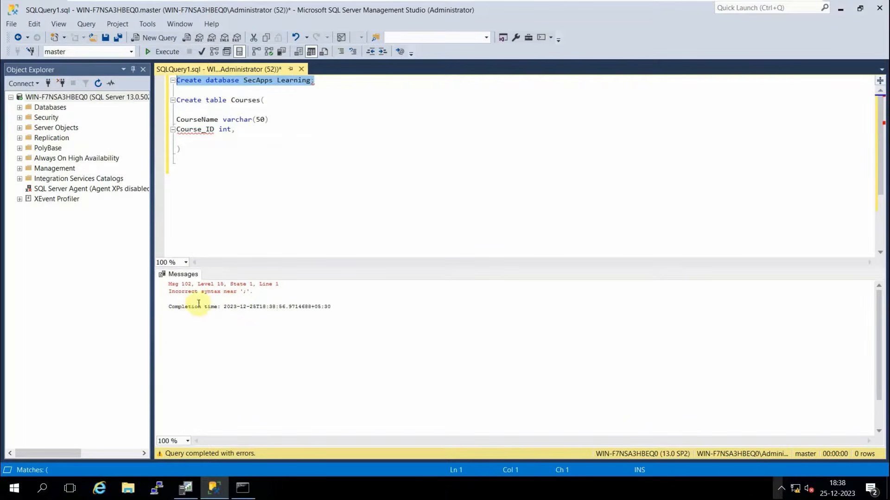
pyautogui.moveTo(189, 292); pyautogui.dragTo(233, 292)
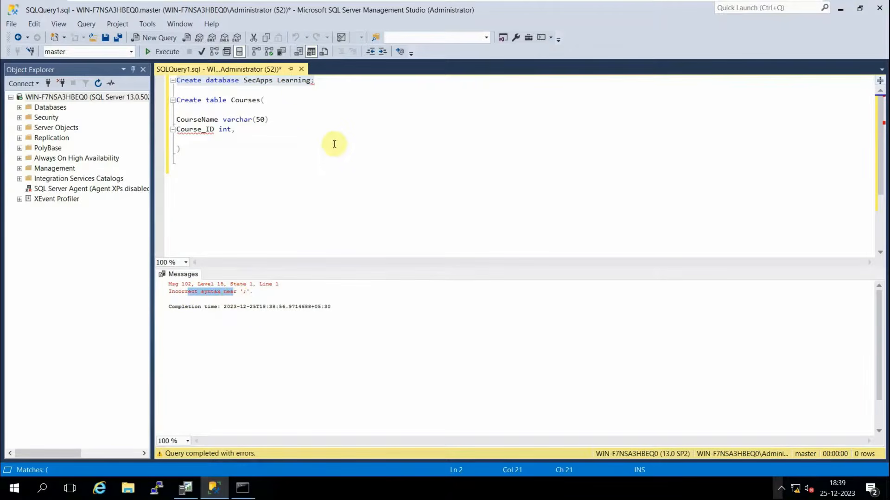
pyautogui.click(321, 120)
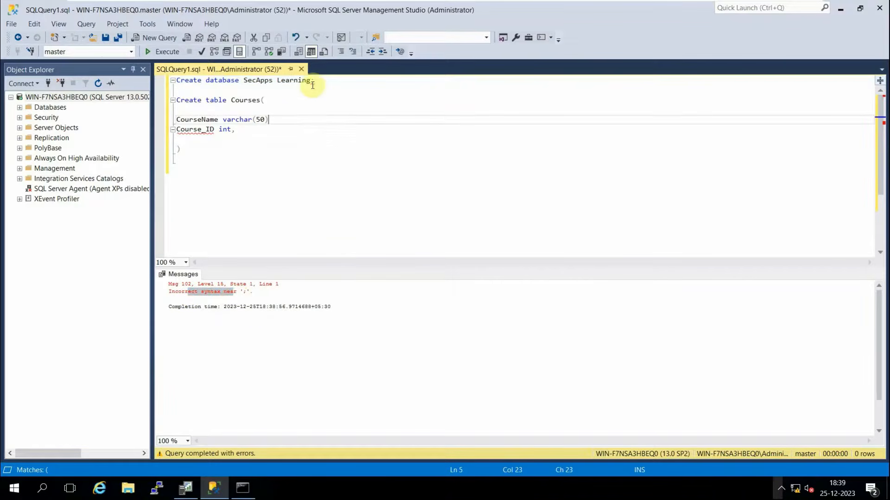
# Remove the space from 'SecApps Learning' and rerun the statement, confirming commands completed.
pyautogui.moveTo(312, 85)
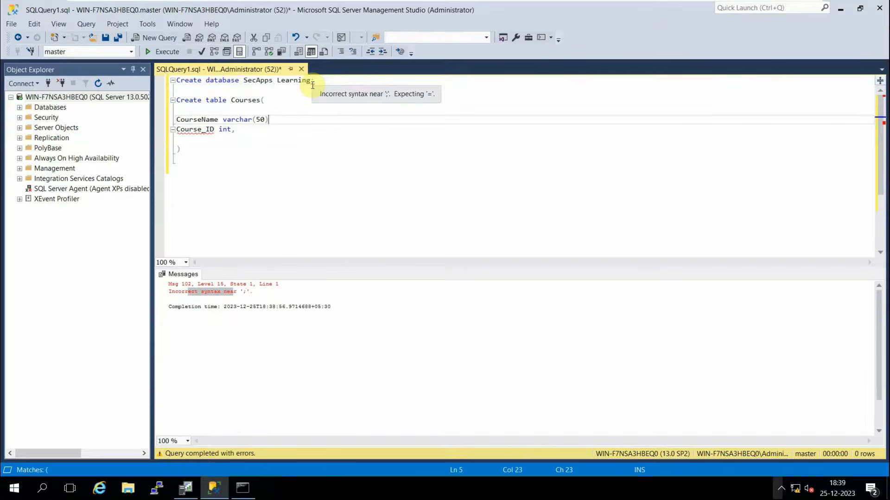
pyautogui.click(277, 81)
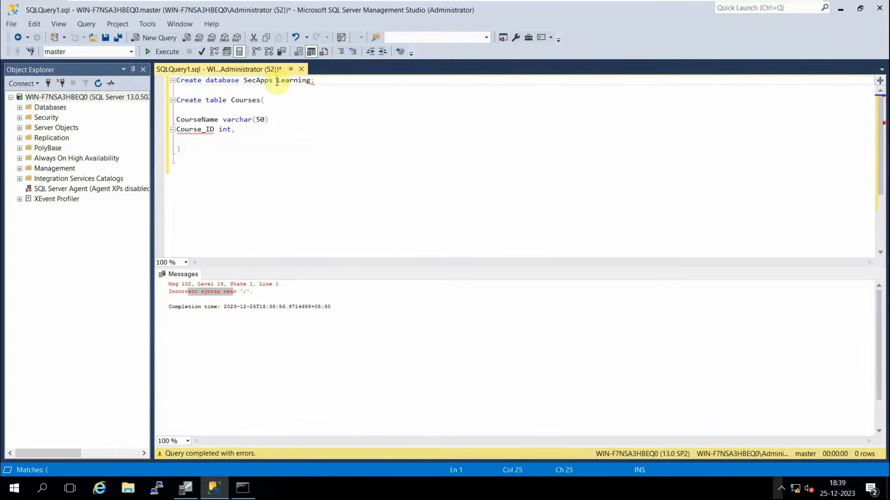
pyautogui.press('BackSpace')
pyautogui.click(317, 81)
pyautogui.moveTo(317, 81); pyautogui.dragTo(175, 81)
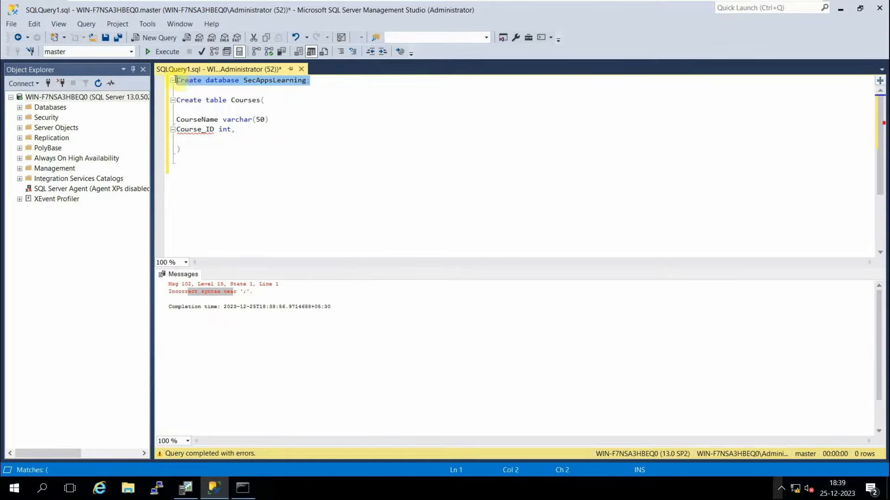
pyautogui.click(162, 53)
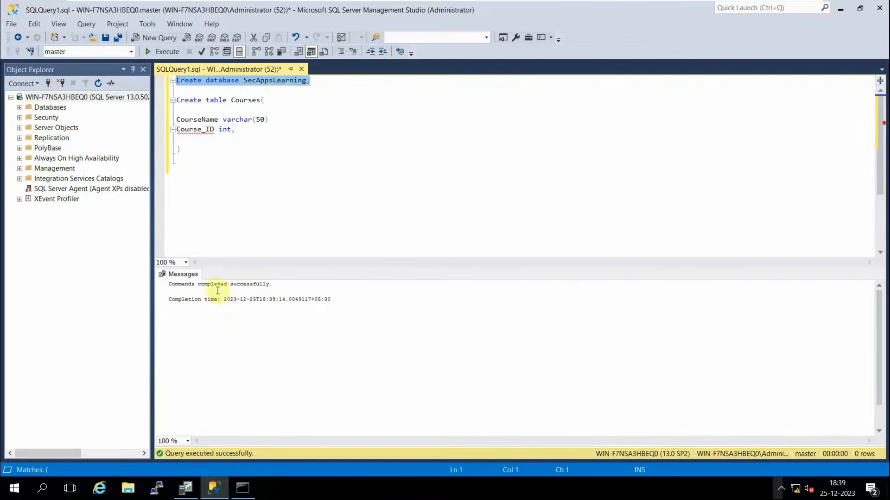
pyautogui.moveTo(213, 283); pyautogui.dragTo(276, 283)
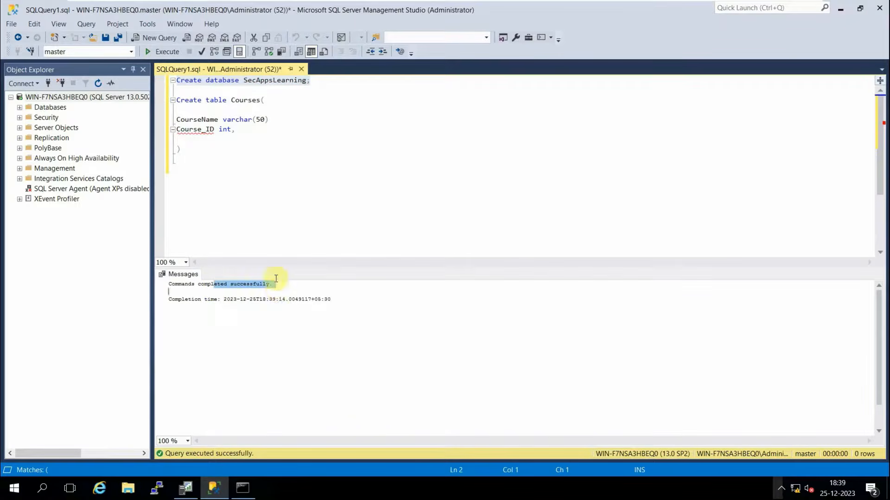
pyautogui.click(196, 149)
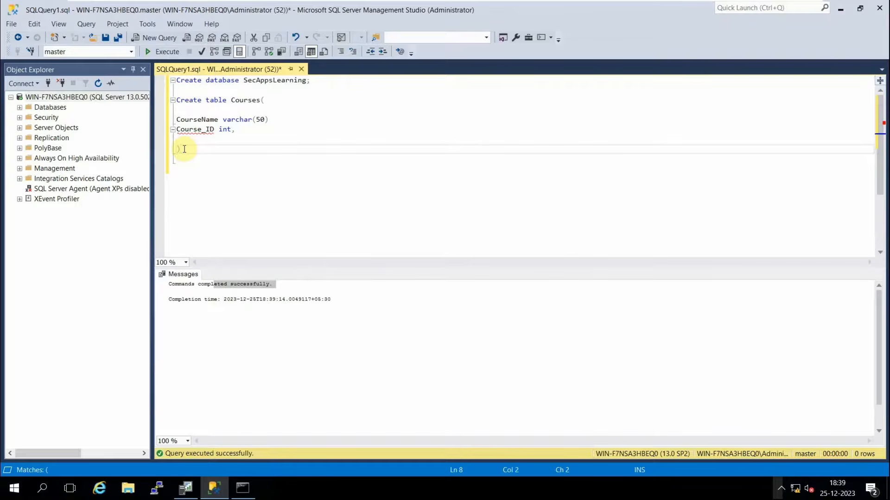
# Run the CREATE TABLE statement, append a semicolon, and run it again.
pyautogui.moveTo(184, 148); pyautogui.dragTo(178, 101)
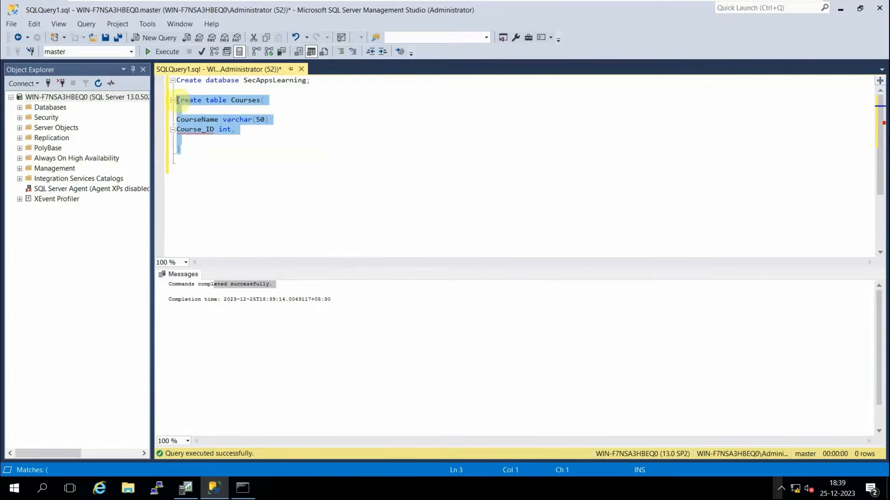
pyautogui.click(159, 52)
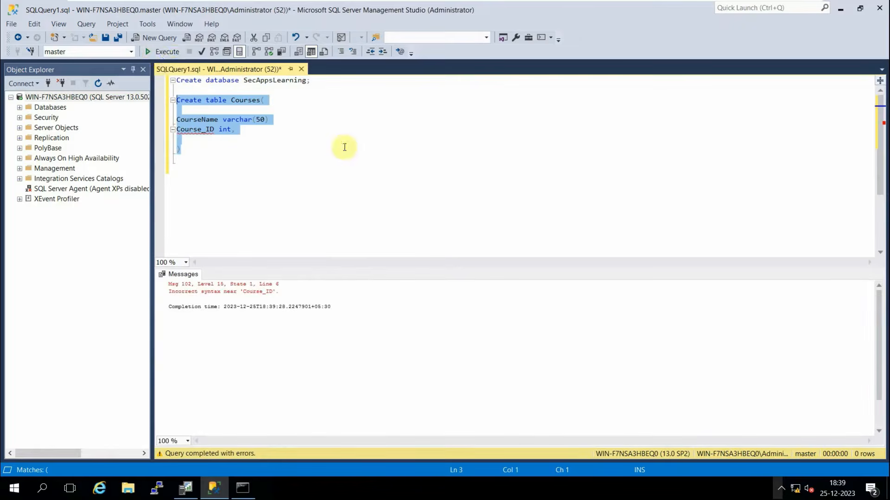
pyautogui.click(185, 149)
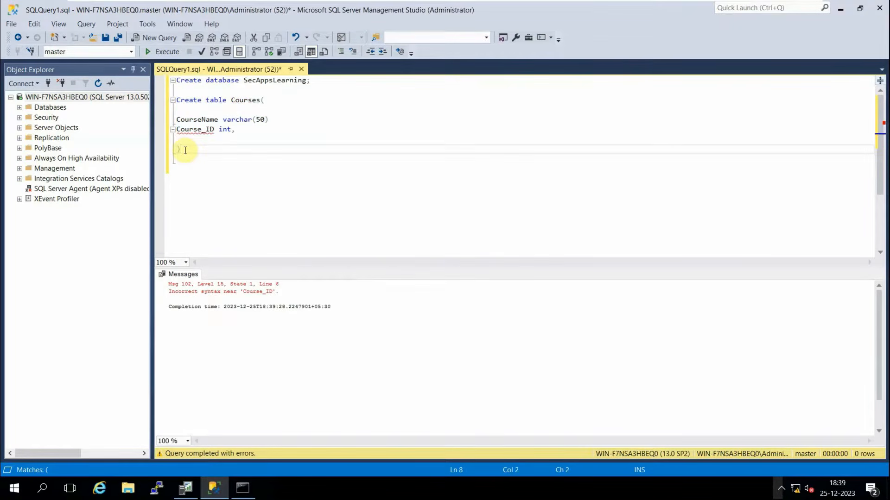
pyautogui.write(';')
pyautogui.moveTo(185, 150); pyautogui.dragTo(176, 100)
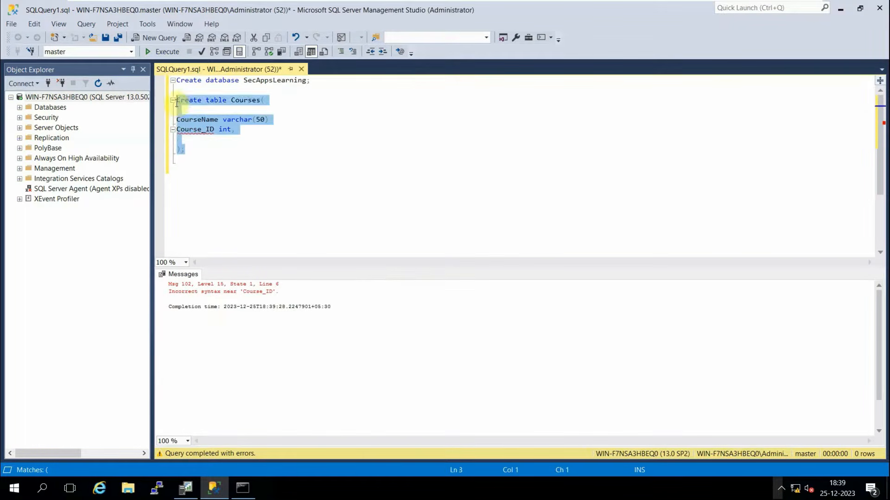
pyautogui.click(159, 51)
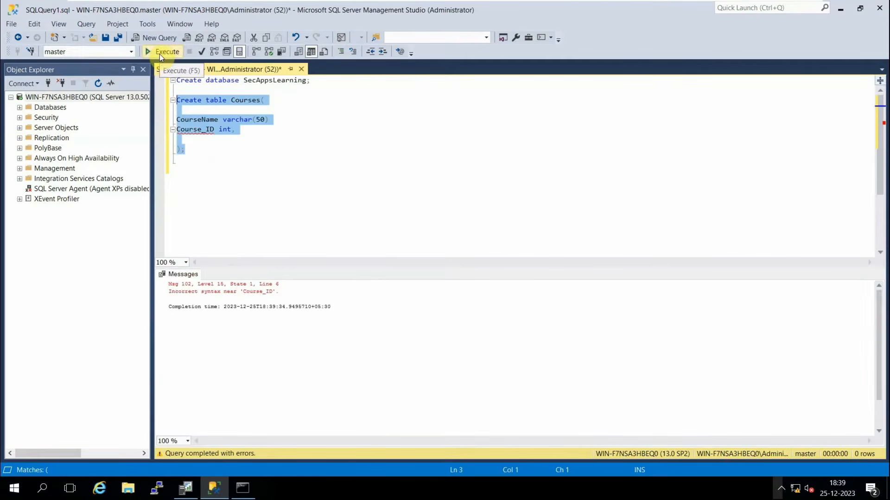
pyautogui.click(213, 156)
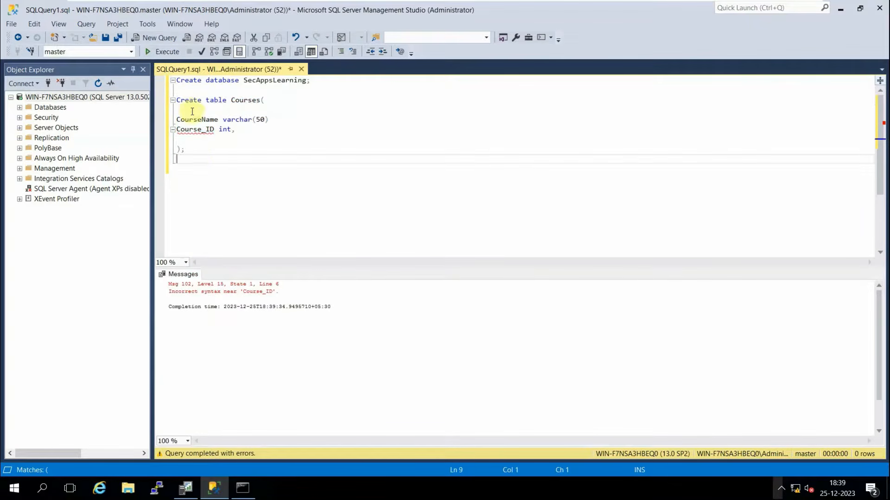
# Rename the Course_ID column to Courseid and rerun the statement.
pyautogui.click(180, 113)
pyautogui.click(204, 132)
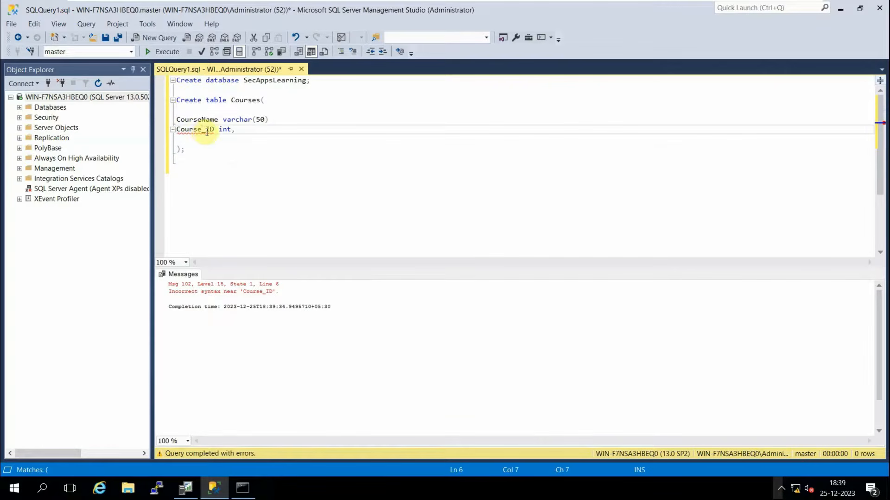
pyautogui.press('BackSpace')
pyautogui.press('Delete')
pyautogui.press('Delete')
pyautogui.write('id')
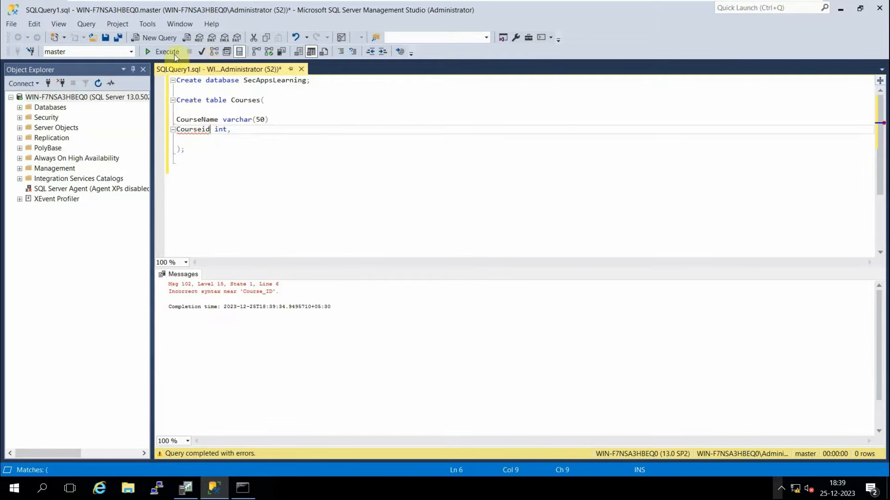
pyautogui.moveTo(184, 149); pyautogui.dragTo(176, 100)
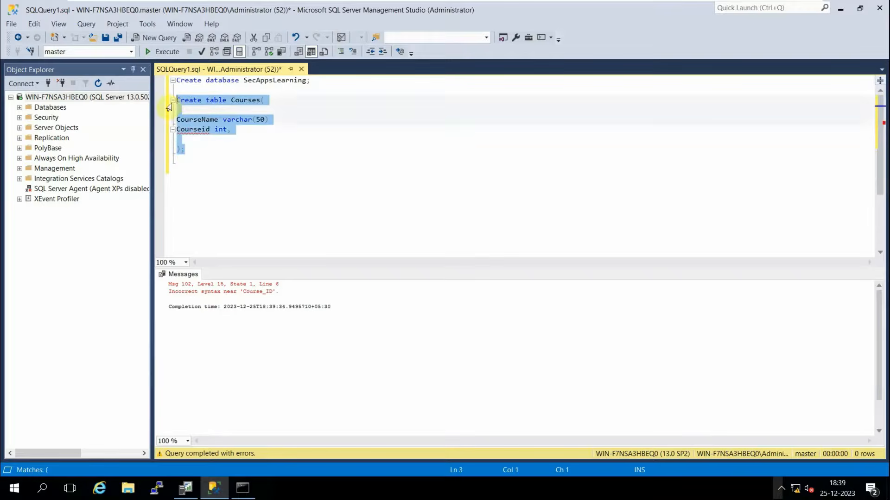
pyautogui.click(163, 53)
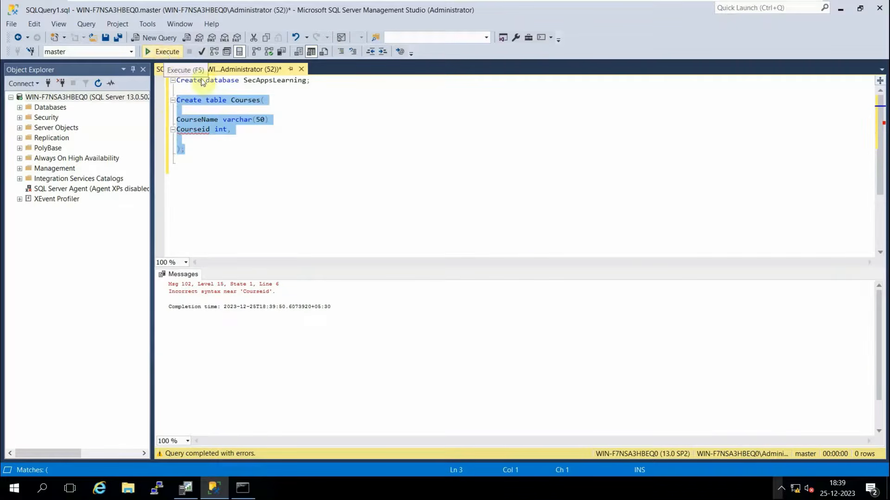
# Change Courseid's type from int to varchar(50) and drop its trailing comma.
pyautogui.click(201, 132)
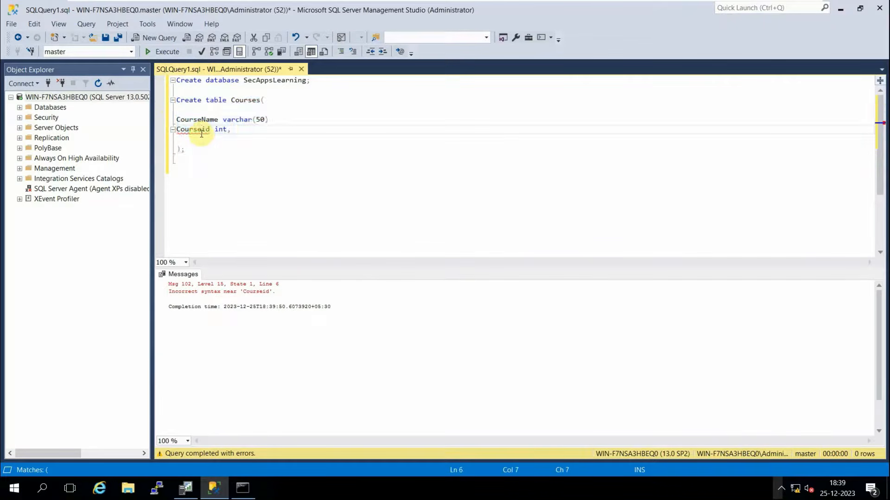
pyautogui.moveTo(203, 134)
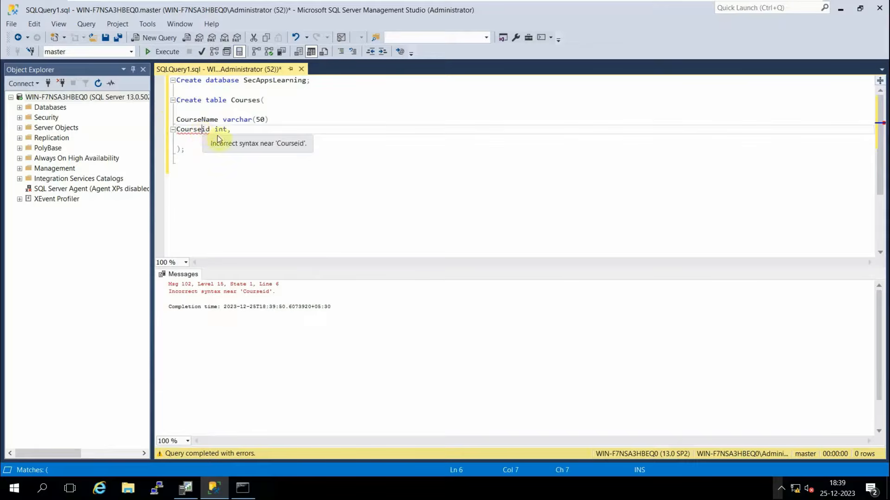
pyautogui.doubleClick(226, 130)
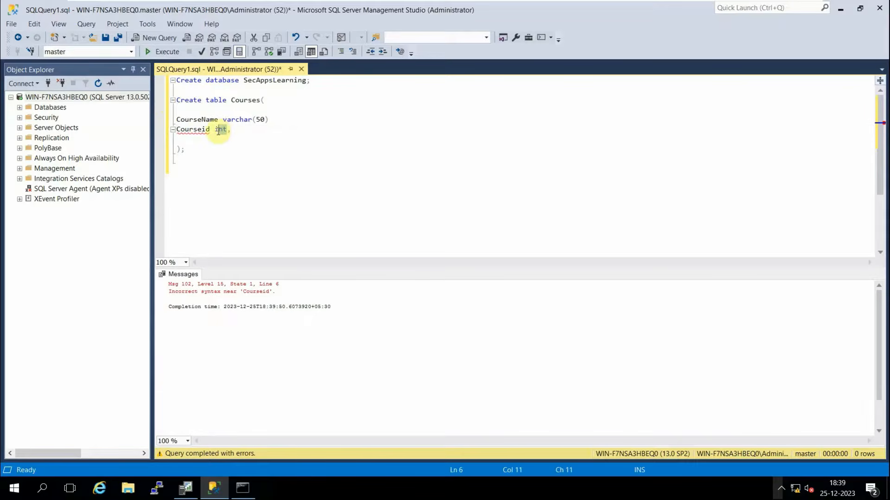
pyautogui.write('varcgha')
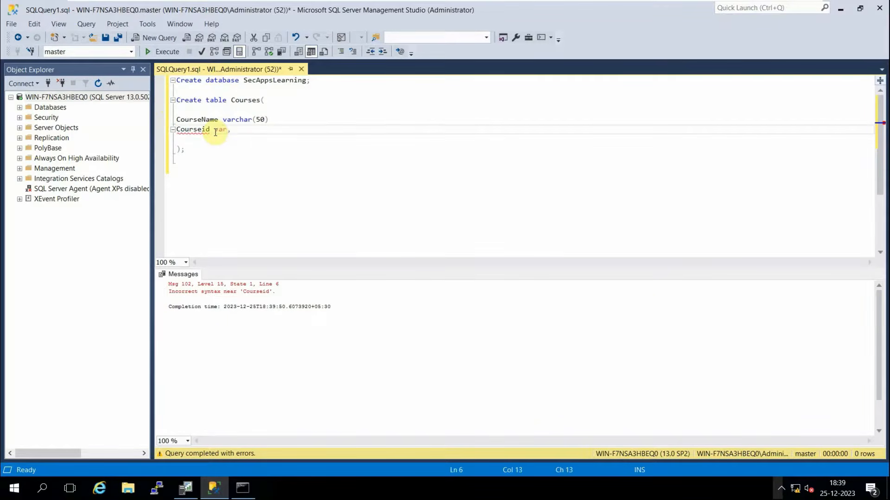
pyautogui.press('BackSpace')
pyautogui.press('BackSpace')
pyautogui.press('BackSpace')
pyautogui.write('har(50)')
pyautogui.click(249, 132)
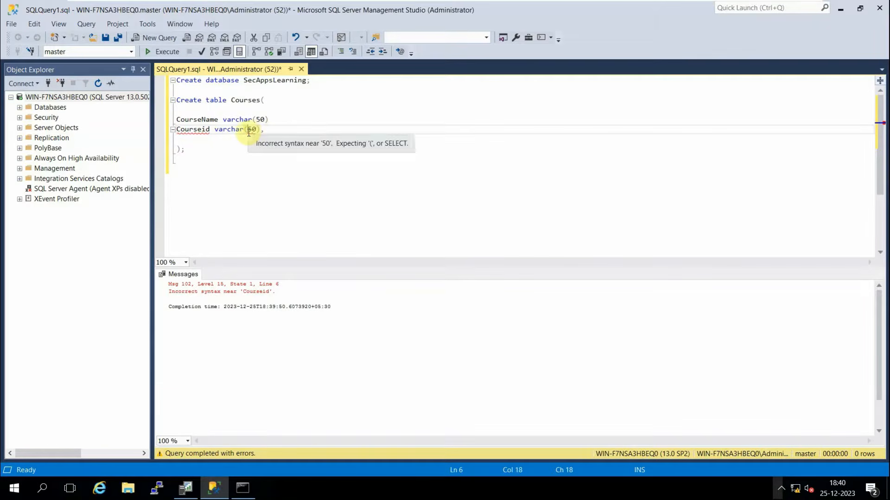
pyautogui.click(251, 169)
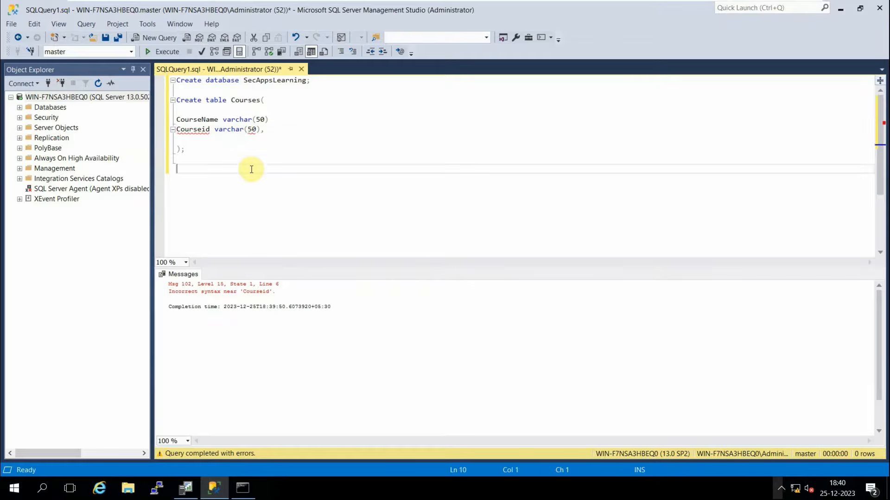
pyautogui.click(273, 130)
pyautogui.press('BackSpace')
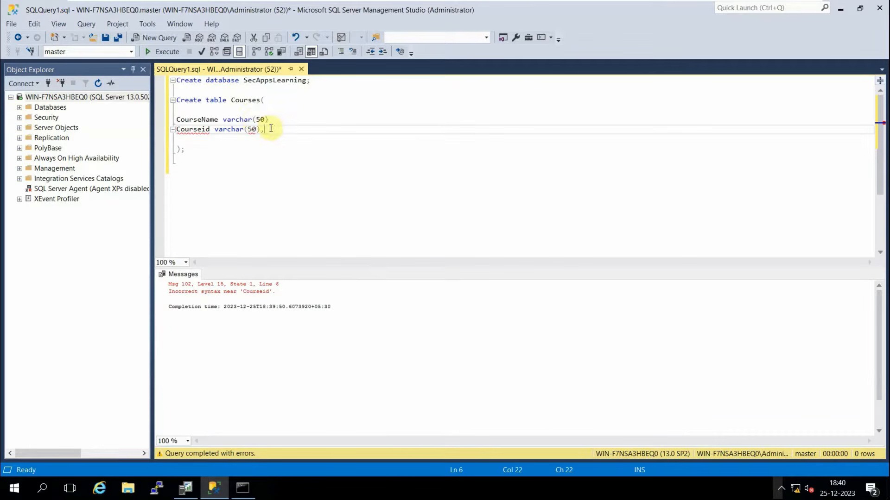
# Move the Courseid column above CourseName, remove blank lines, and create the Courses table.
pyautogui.moveTo(271, 129); pyautogui.dragTo(172, 134)
pyautogui.hotkey('ctrl', 'c')
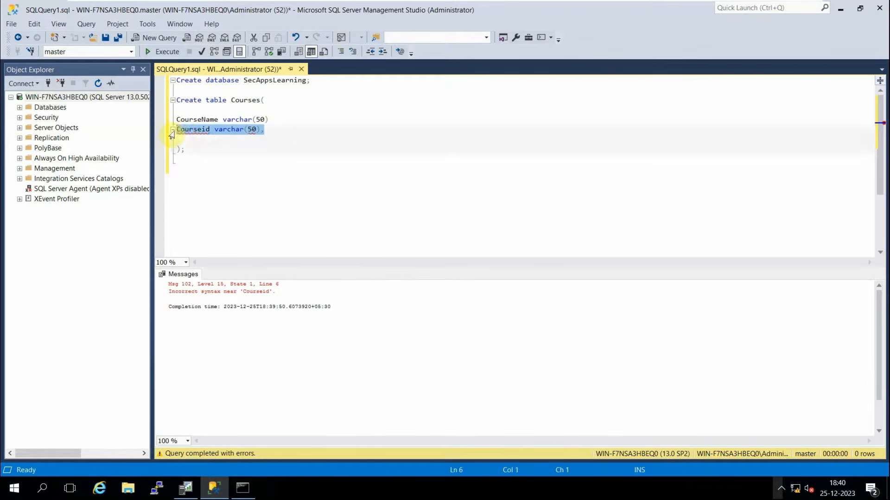
pyautogui.press('Delete')
pyautogui.click(185, 110)
pyautogui.hotkey('ctrl', 'v')
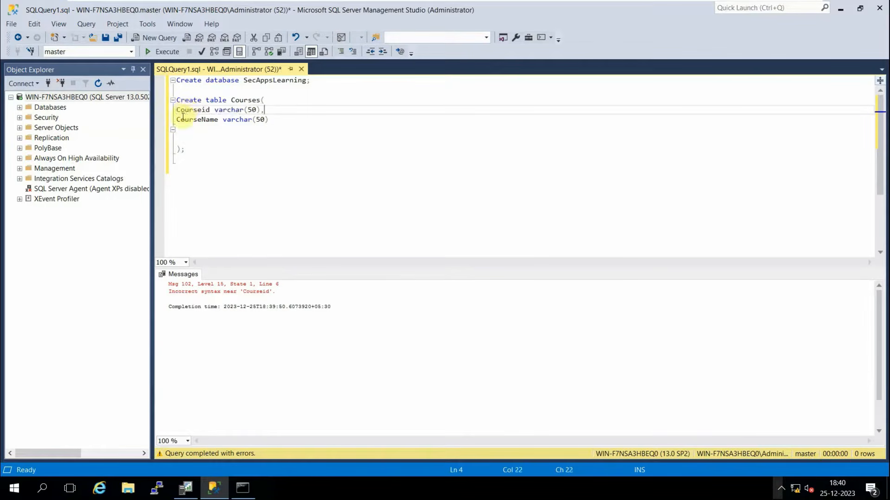
pyautogui.click(183, 140)
pyautogui.press('BackSpace')
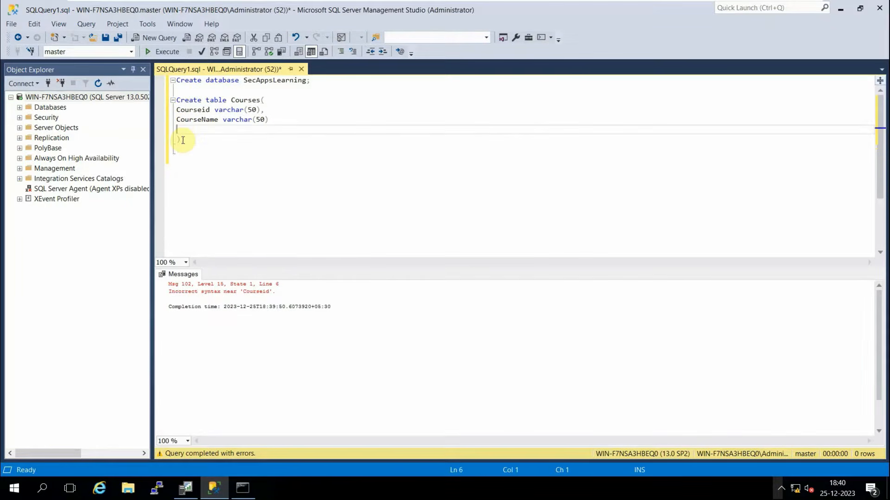
pyautogui.press('BackSpace')
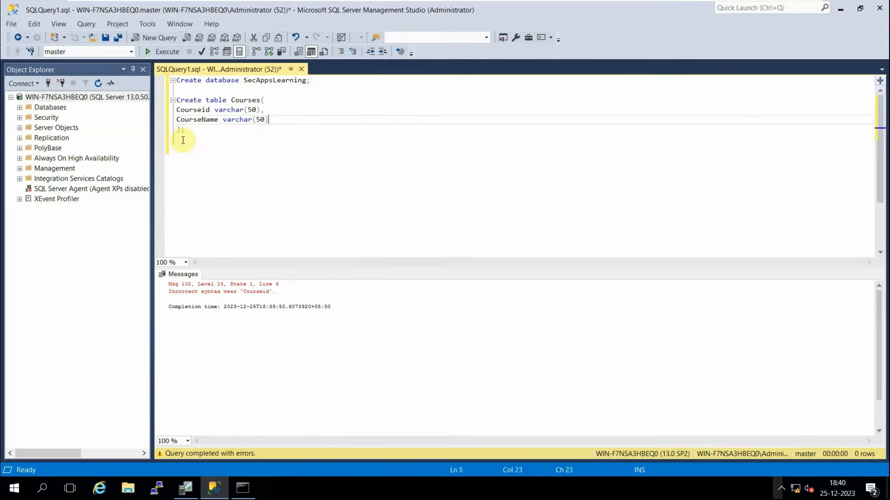
pyautogui.moveTo(185, 130); pyautogui.dragTo(176, 100)
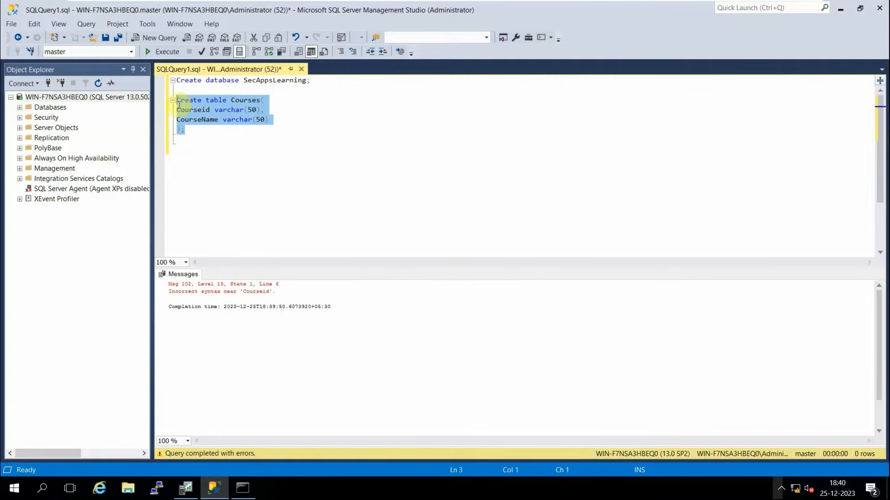
pyautogui.click(160, 52)
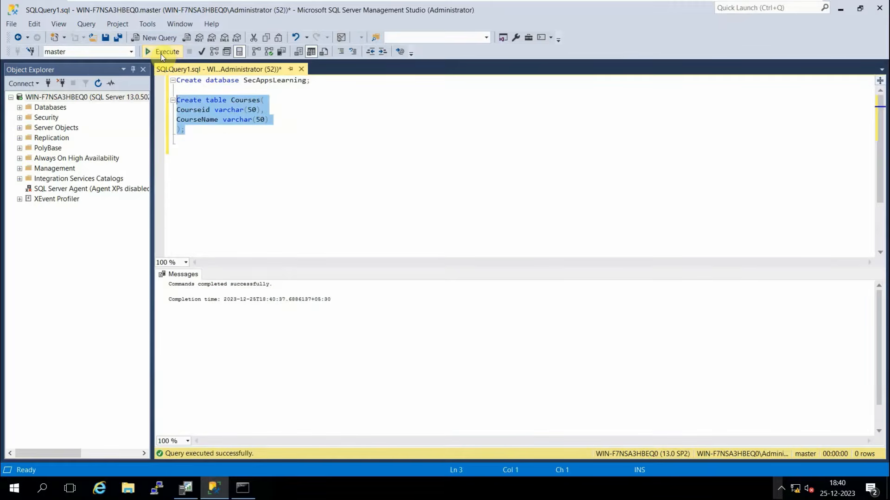
pyautogui.click(191, 131)
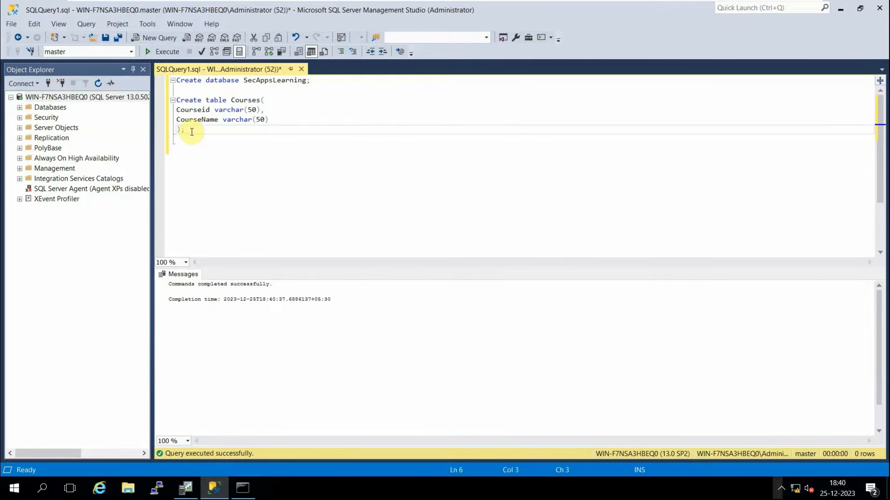
# Begin the insert with 'insert into Courses(Courseid' using IntelliSense completions.
pyautogui.press('Return')
pyautogui.press('Return')
pyautogui.press('Return')
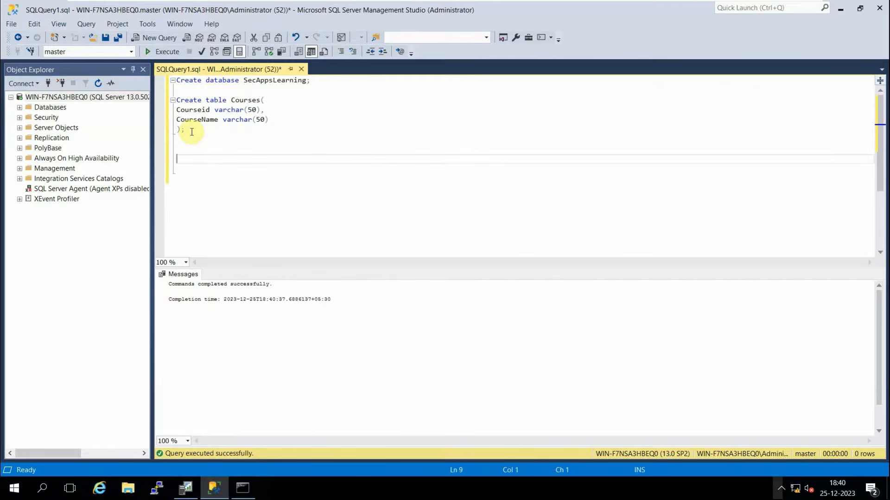
pyautogui.write('insert in')
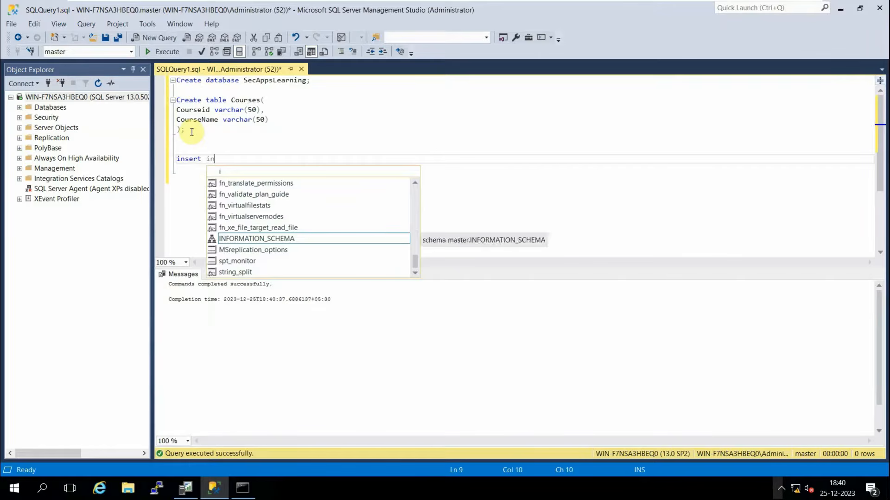
pyautogui.write('to')
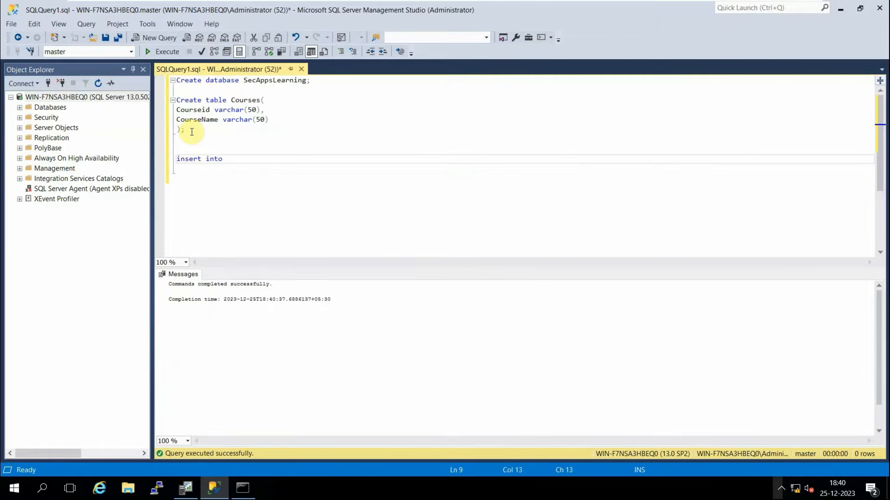
pyautogui.write(' Cour')
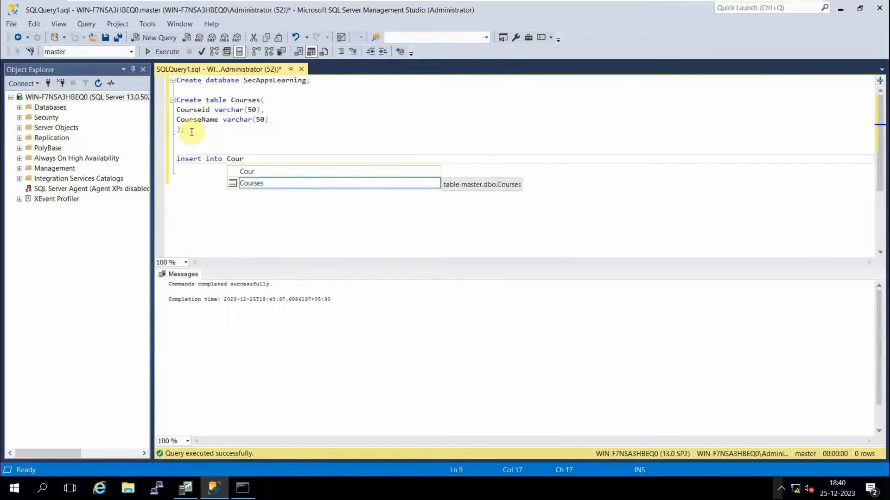
pyautogui.press('Tab')
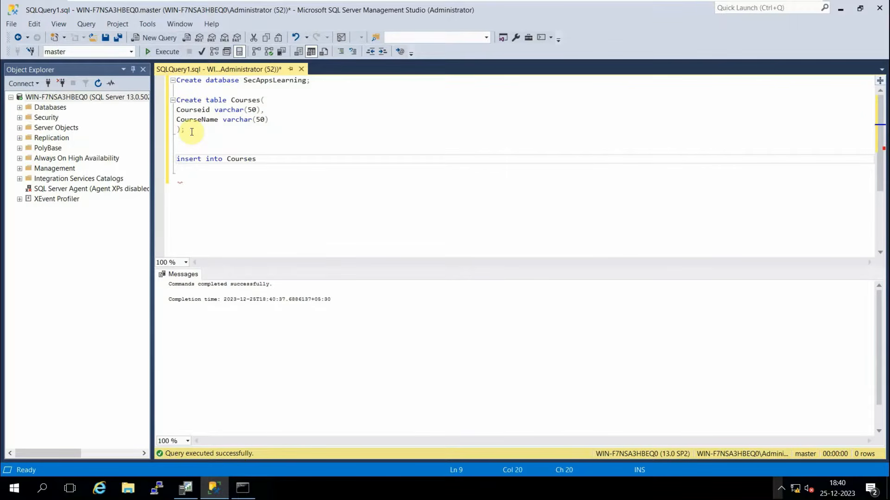
pyautogui.write('(Co')
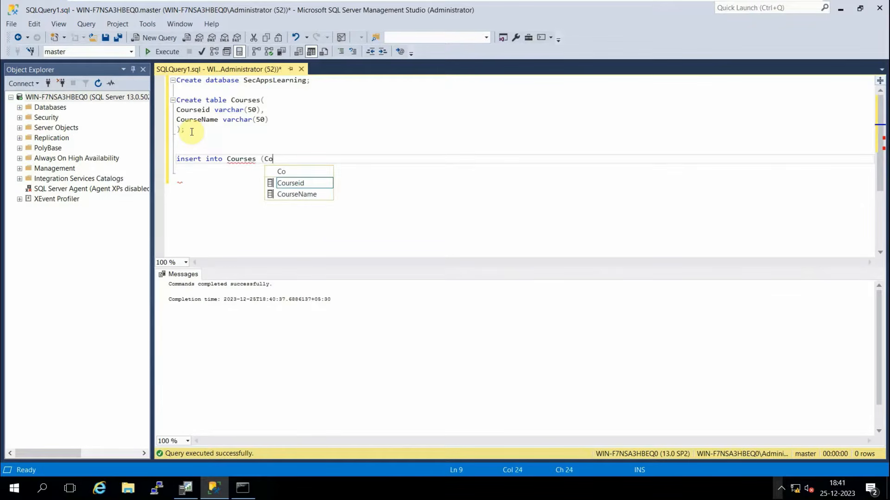
pyautogui.press('BackSpace')
pyautogui.press('BackSpace')
pyautogui.press('BackSpace')
pyautogui.write('(Cp')
pyautogui.press('BackSpace')
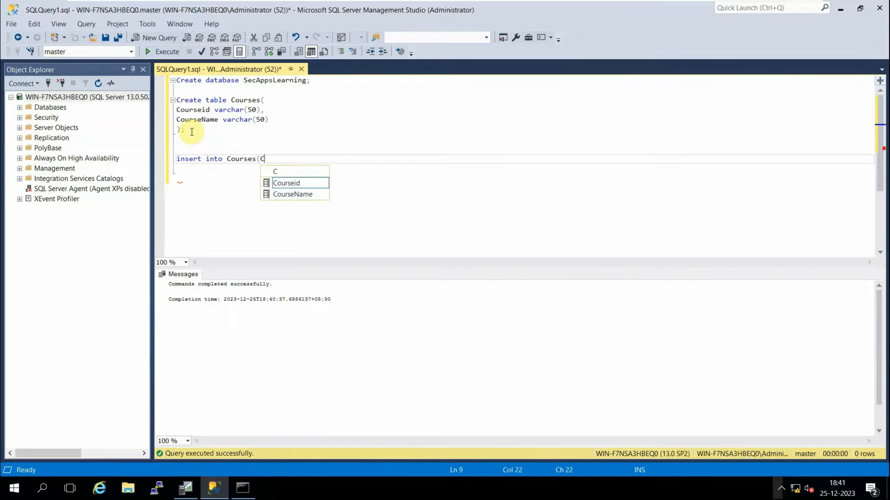
pyautogui.press('Tab')
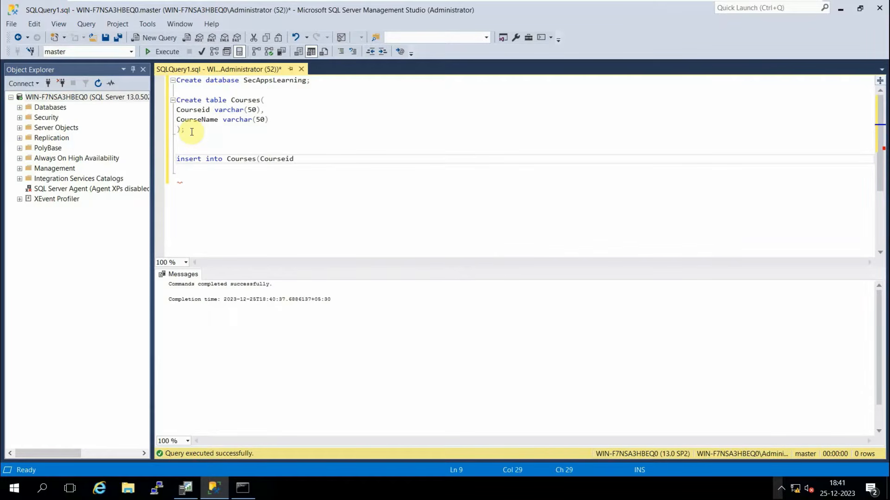
# Add CourseName as the second column in the insert's column list.
pyautogui.write(', name')
pyautogui.press('Tab')
pyautogui.press('BackSpace')
pyautogui.press('BackSpace')
pyautogui.press('BackSpace')
pyautogui.press('BackSpace')
pyautogui.press('BackSpace')
pyautogui.press('BackSpace')
pyautogui.press('BackSpace')
pyautogui.press('BackSpace')
pyautogui.press('BackSpace')
pyautogui.write('name')
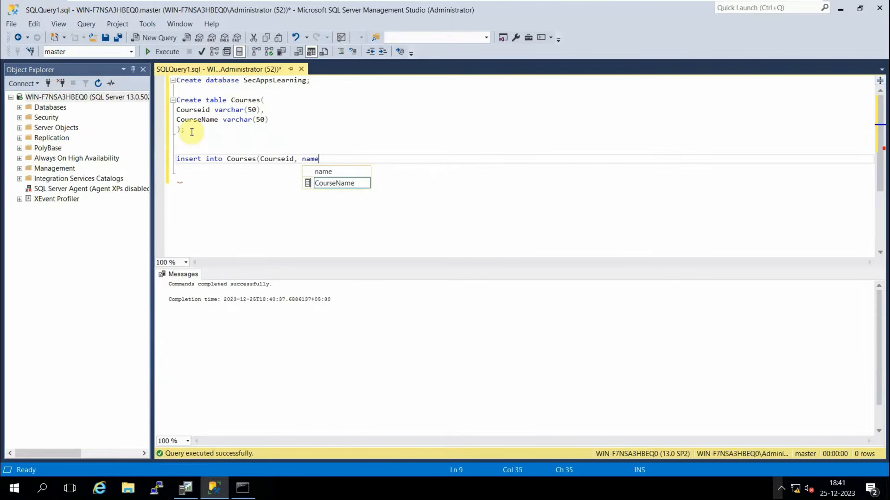
pyautogui.press('BackSpace')
pyautogui.press('BackSpace')
pyautogui.press('BackSpace')
pyautogui.press('BackSpace')
pyautogui.press('BackSpace')
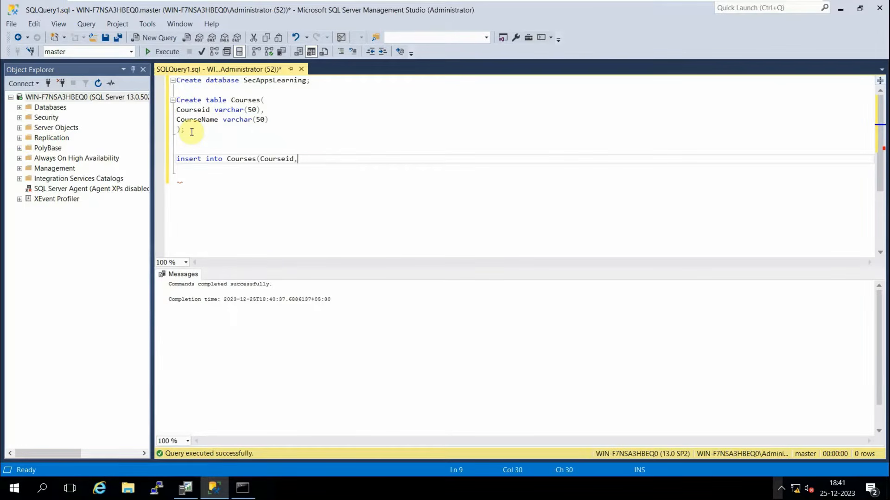
pyautogui.write('Co')
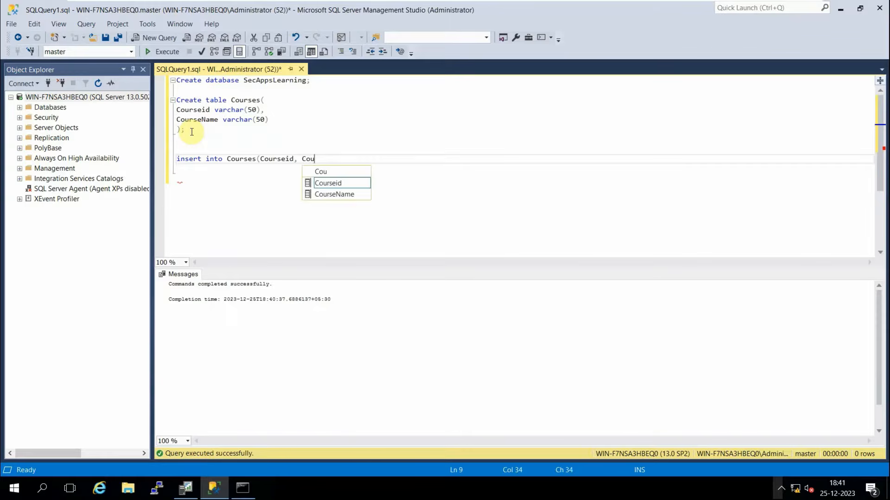
pyautogui.write('u')
pyautogui.press('Left')
pyautogui.press('Tab')
pyautogui.press('BackSpace')
pyautogui.press('BackSpace')
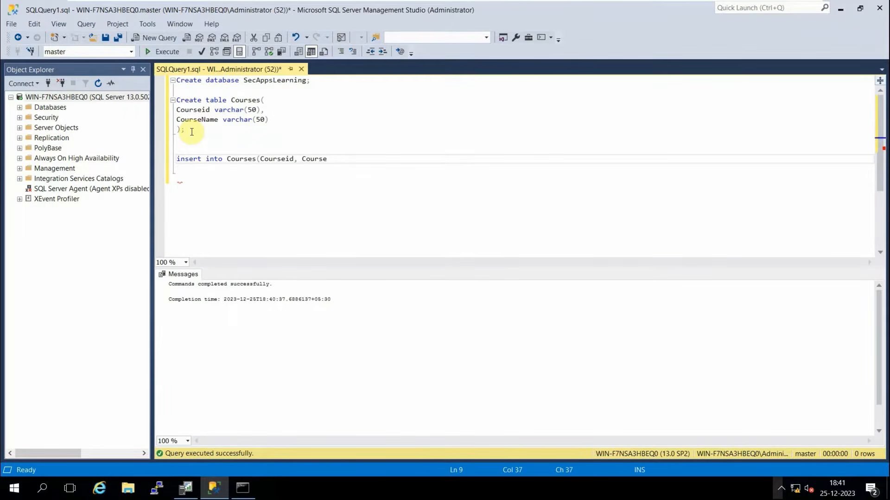
pyautogui.hotkey('ctrl', 'space')
pyautogui.write('N')
pyautogui.press('Tab')
# Complete the insert with values (2, 'AWS'); and start a new line.
pyautogui.write(') values (2, "')
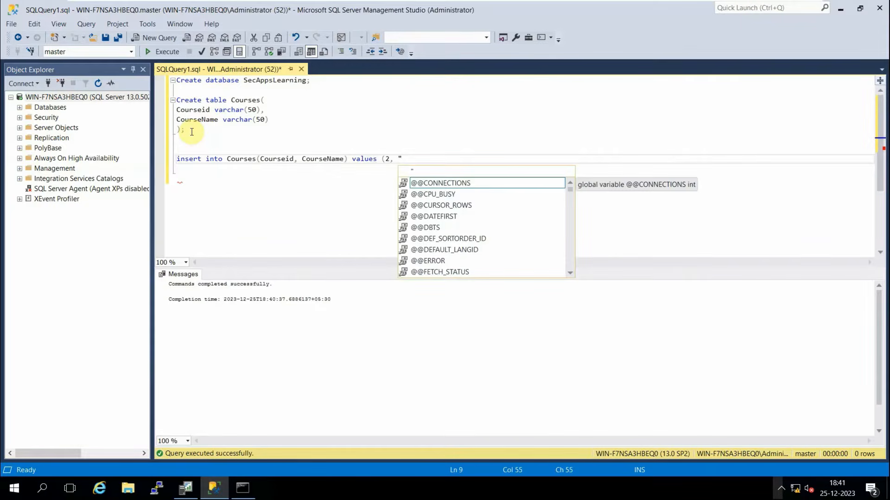
pyautogui.write('AWS')
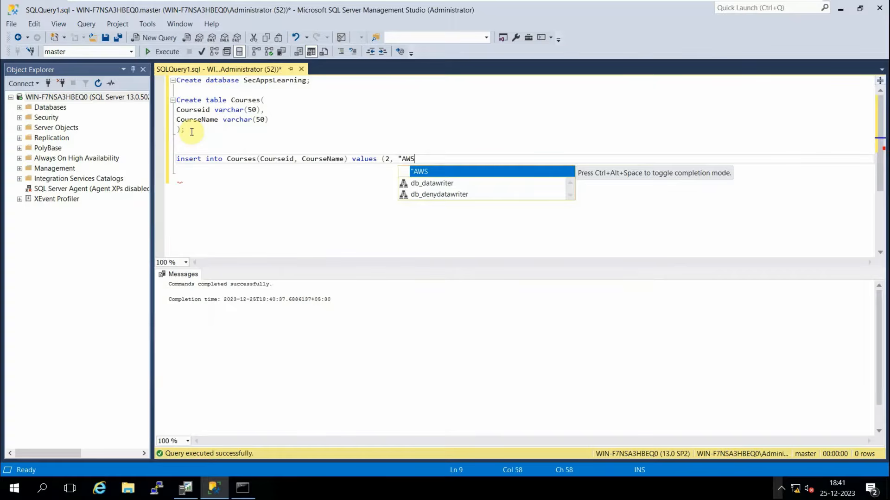
pyautogui.press('BackSpace')
pyautogui.press('BackSpace')
pyautogui.press('BackSpace')
pyautogui.press('BackSpace')
pyautogui.write("'")
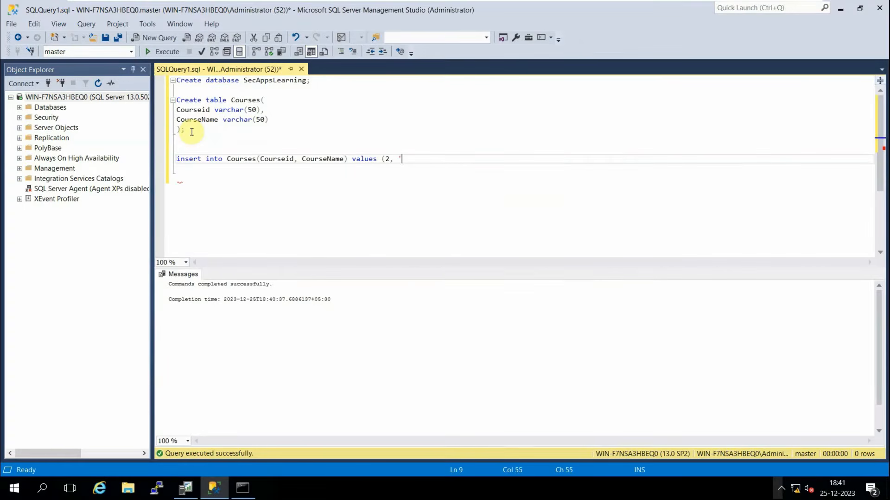
pyautogui.write("AWS');")
pyautogui.press('Return')
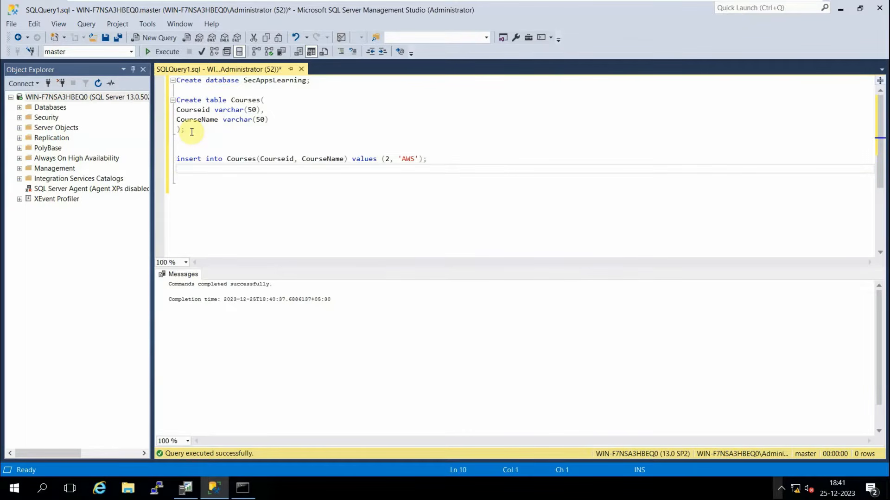
# Type insert into Courses(Courseid, CourseName) values (4, 'CyberArk'); on the next line.
pyautogui.write('insert in')
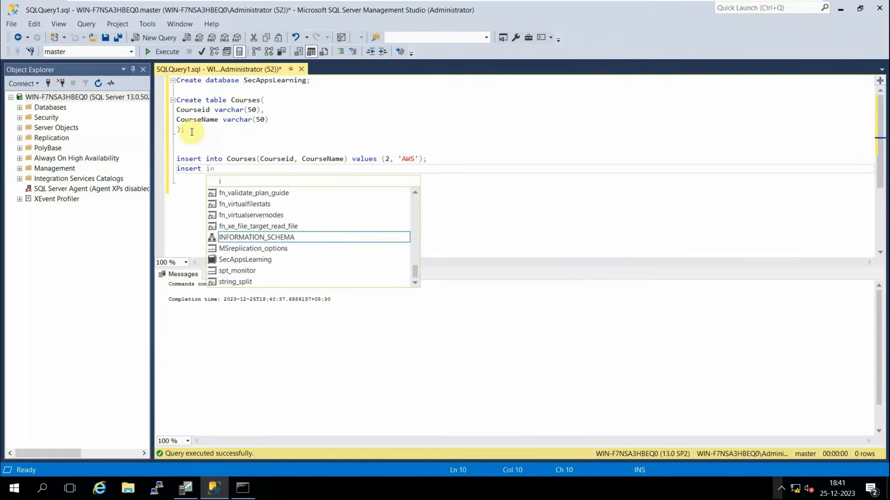
pyautogui.write('to Cou')
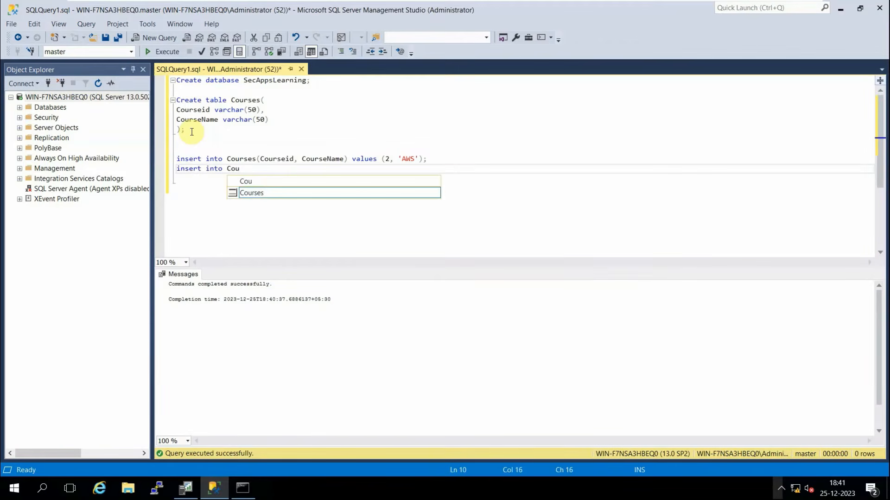
pyautogui.write('rses(Courses(C')
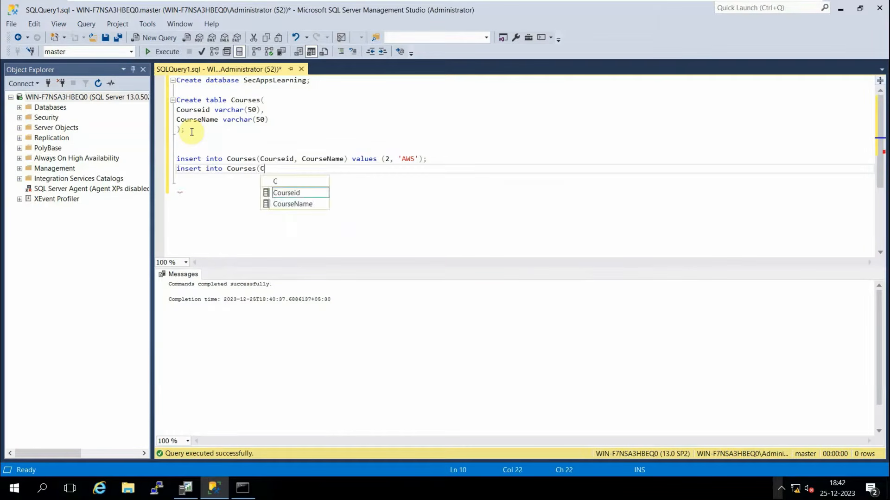
pyautogui.write('ourseid')
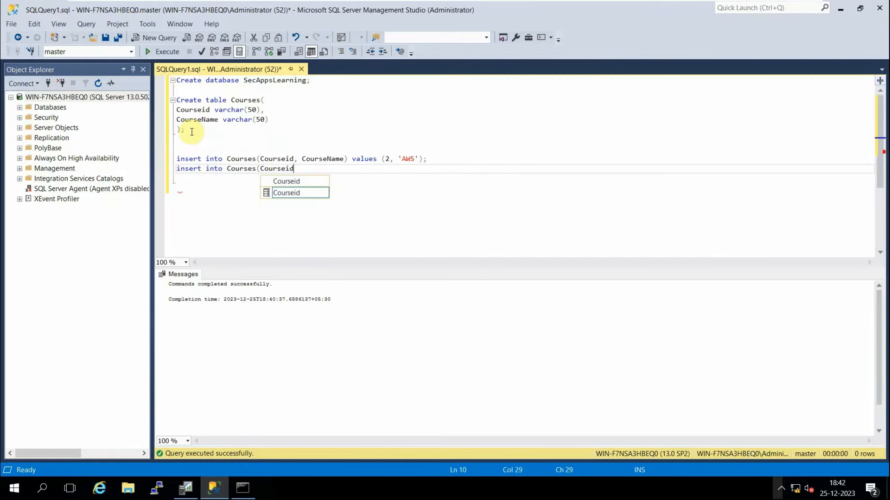
pyautogui.write(', Cioy')
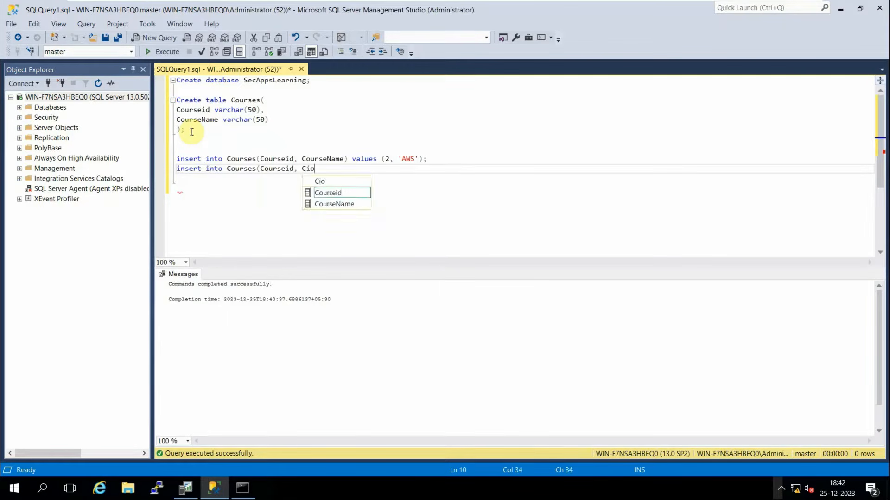
pyautogui.press('BackSpace')
pyautogui.press('BackSpace')
pyautogui.press('BackSpace')
pyautogui.write('ours')
pyautogui.press('Down')
pyautogui.press('Tab')
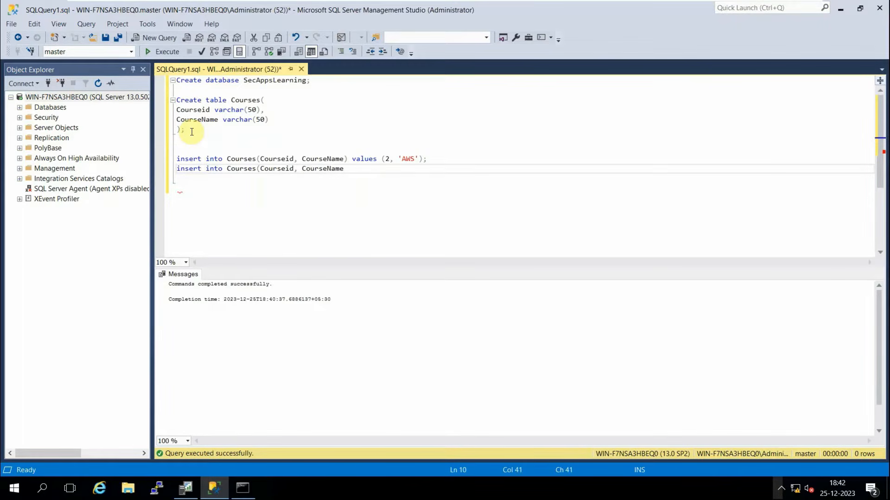
pyautogui.write(") values (4, 'CyberArk');")
# Execute the AWS and CyberArk insert statements together.
pyautogui.moveTo(465, 167); pyautogui.dragTo(177, 160)
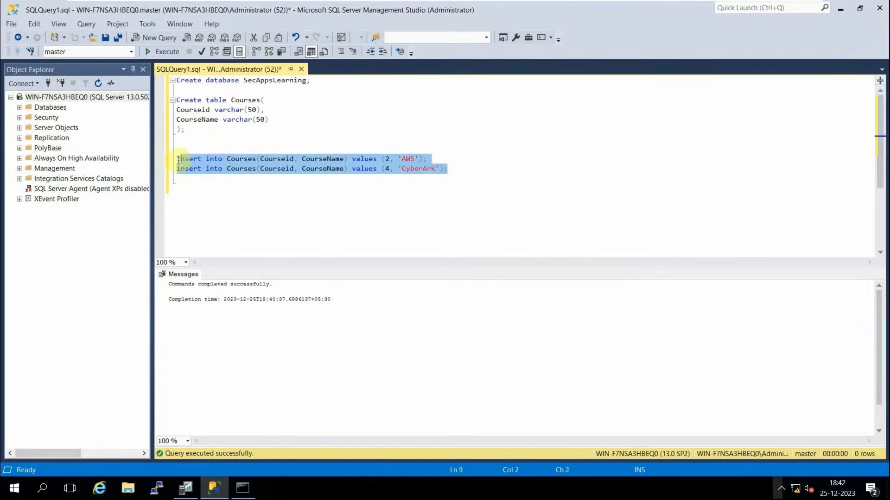
pyautogui.click(152, 52)
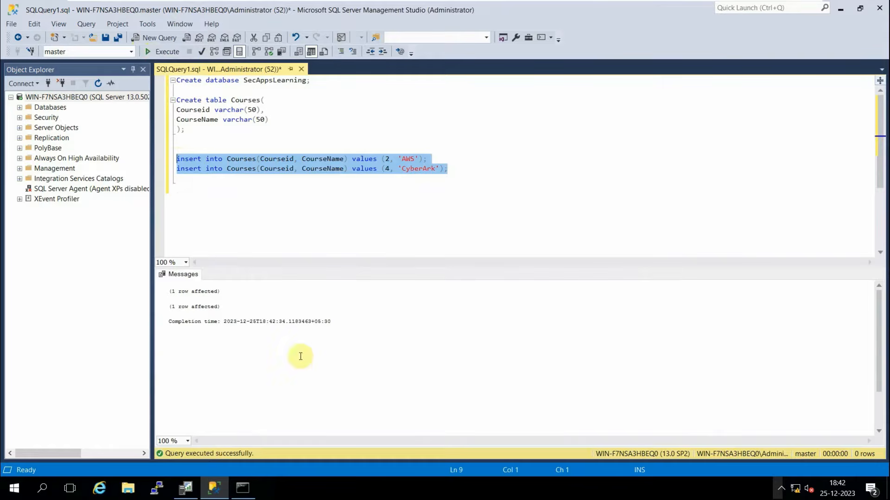
pyautogui.click(302, 189)
# Re-run the AWS insert and then the CyberArk insert individually, checking the messages.
pyautogui.moveTo(427, 159); pyautogui.dragTo(176, 160)
pyautogui.click(165, 52)
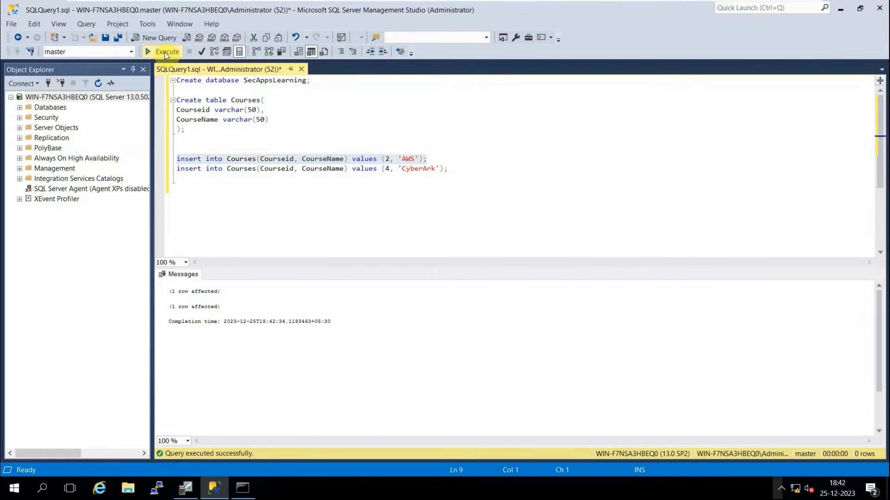
pyautogui.click(452, 169)
pyautogui.moveTo(452, 169); pyautogui.dragTo(176, 169)
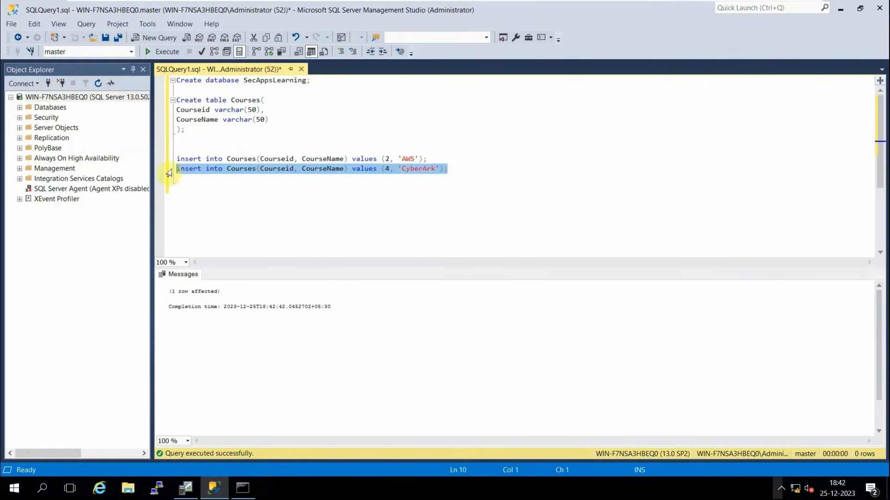
pyautogui.click(162, 52)
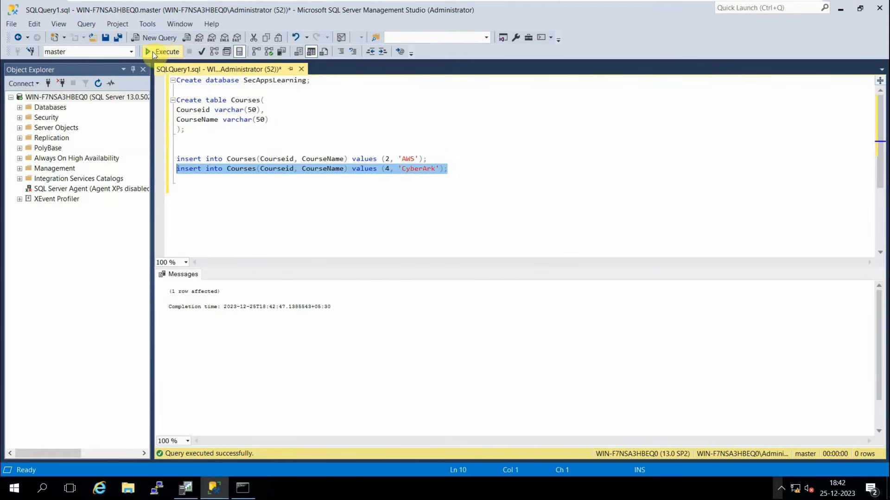
pyautogui.click(322, 345)
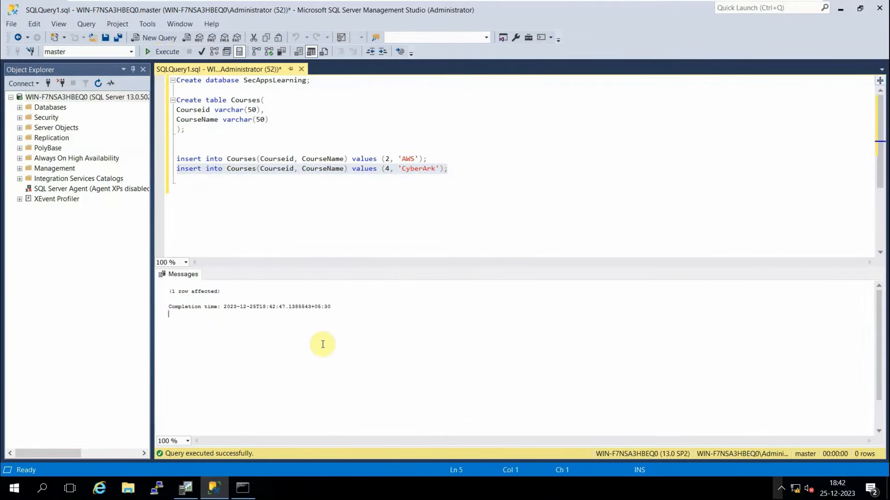
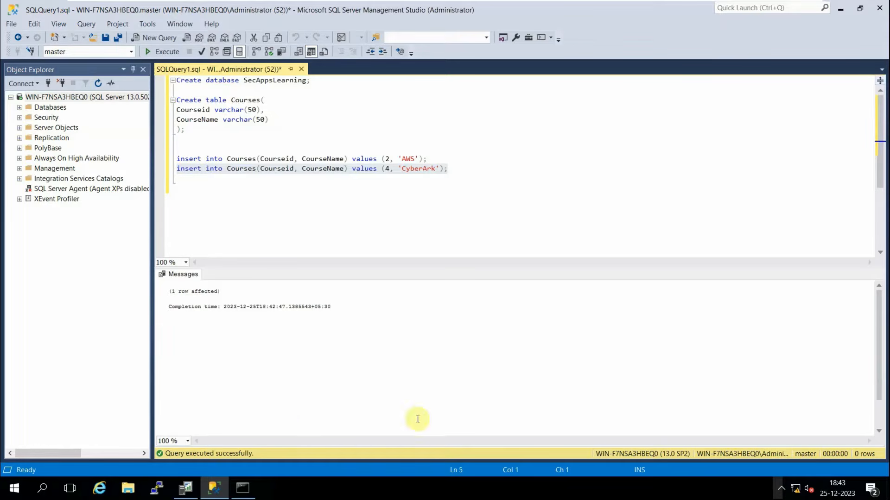
# Add 'Select * from SecAppsLearning;' below the inserts and run it alone.
pyautogui.click(462, 173)
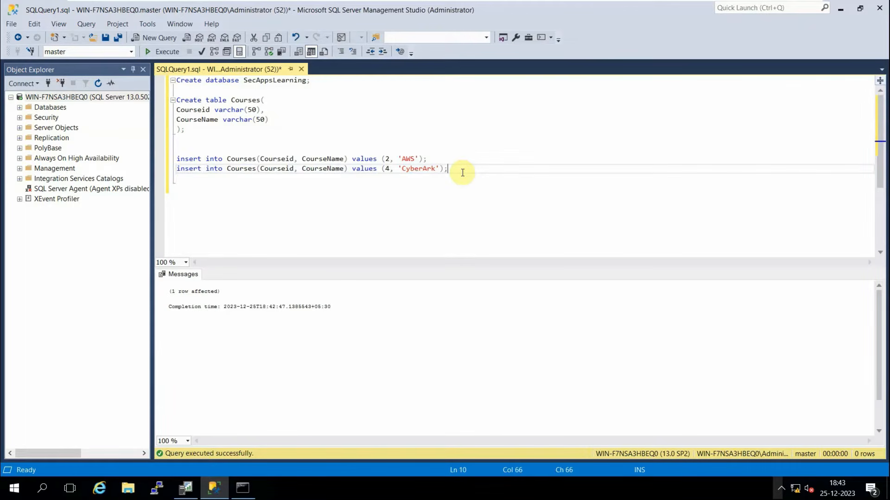
pyautogui.press('Return')
pyautogui.press('Return')
pyautogui.write('Sele')
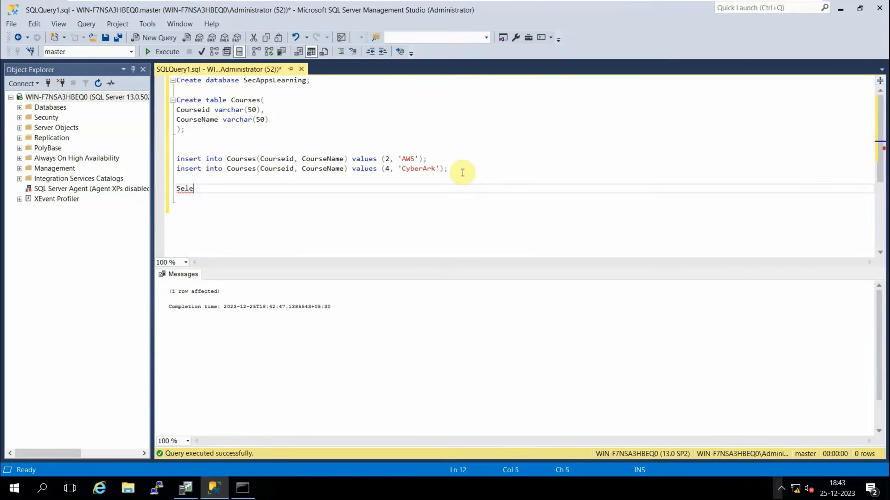
pyautogui.write('ct * from Se')
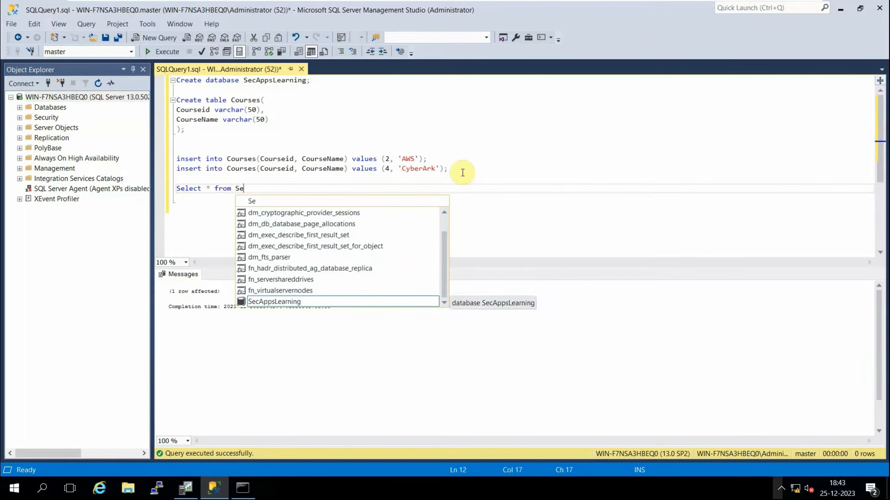
pyautogui.press('Tab')
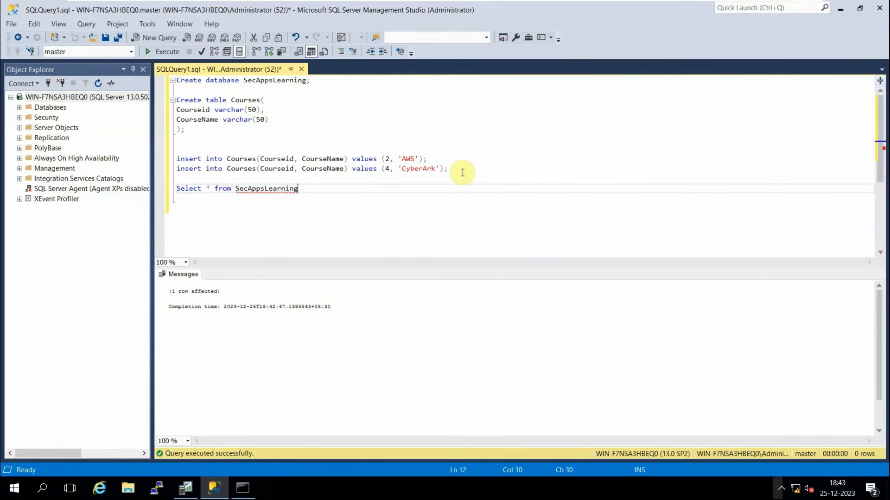
pyautogui.write(';')
pyautogui.keyDown('shift'); pyautogui.click(178, 189); pyautogui.keyUp('shift')
pyautogui.click(178, 189)
pyautogui.moveTo(178, 189); pyautogui.dragTo(302, 189)
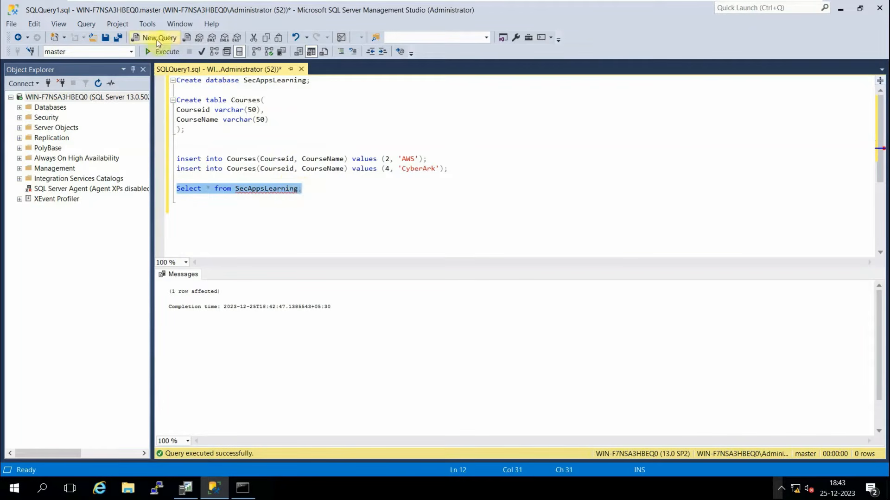
pyautogui.click(151, 55)
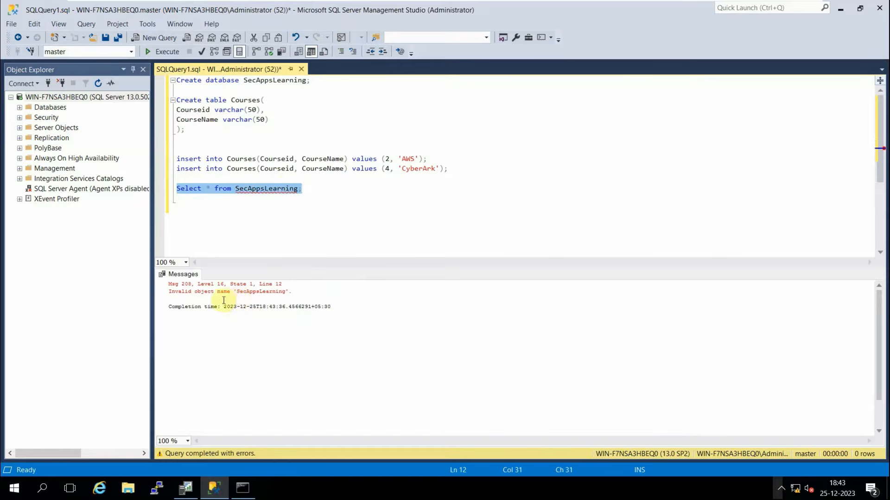
# Edit the table name, rerun the query, then retype it as 'SecAppsLearning;'.
pyautogui.click(323, 196)
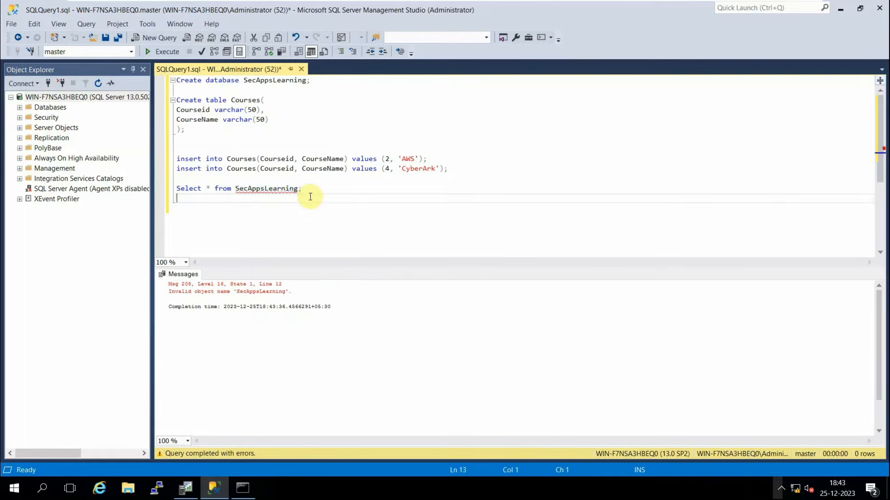
pyautogui.click(264, 190)
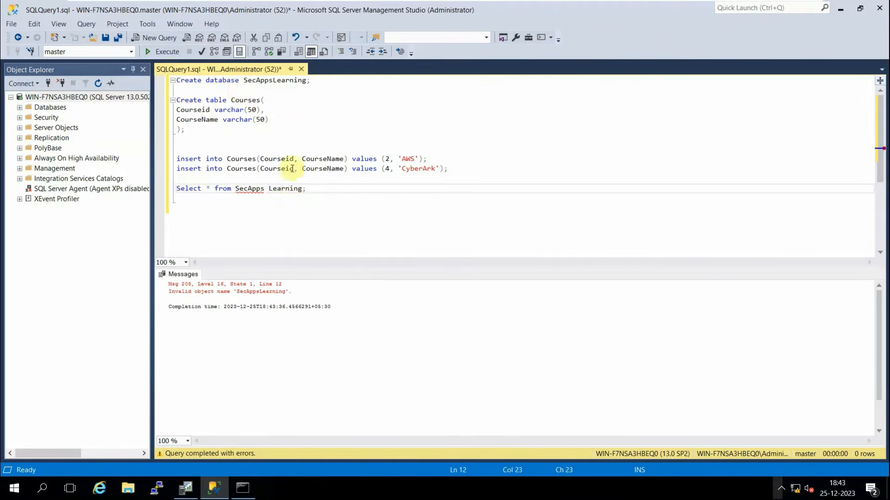
pyautogui.moveTo(307, 189); pyautogui.dragTo(173, 192)
pyautogui.click(160, 51)
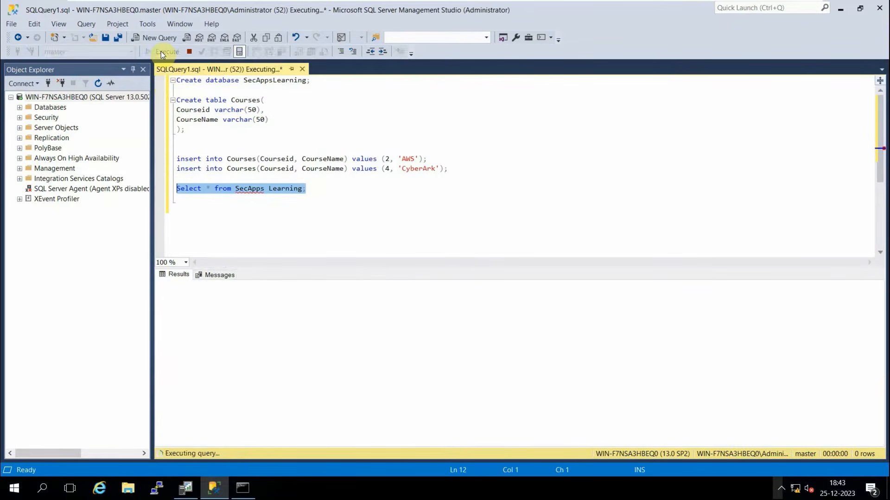
pyautogui.click(316, 190)
pyautogui.press('BackSpace')
pyautogui.press('BackSpace')
pyautogui.press('BackSpace')
pyautogui.press('BackSpace')
pyautogui.press('BackSpace')
pyautogui.press('BackSpace')
pyautogui.press('BackSpace')
pyautogui.press('BackSpace')
pyautogui.press('BackSpace')
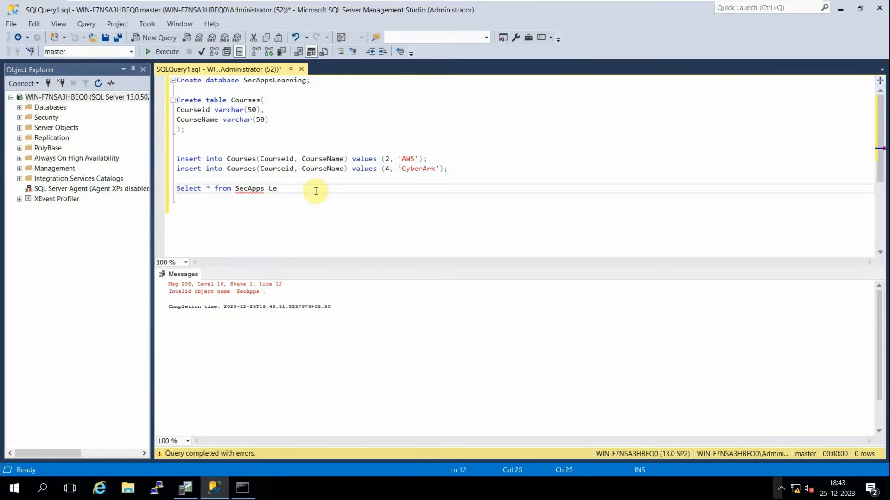
pyautogui.write('s')
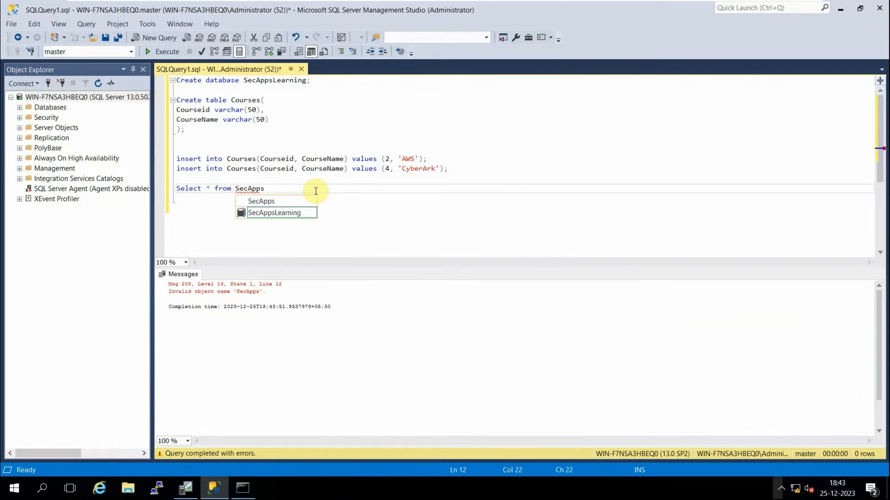
pyautogui.write('L')
pyautogui.press('Tab')
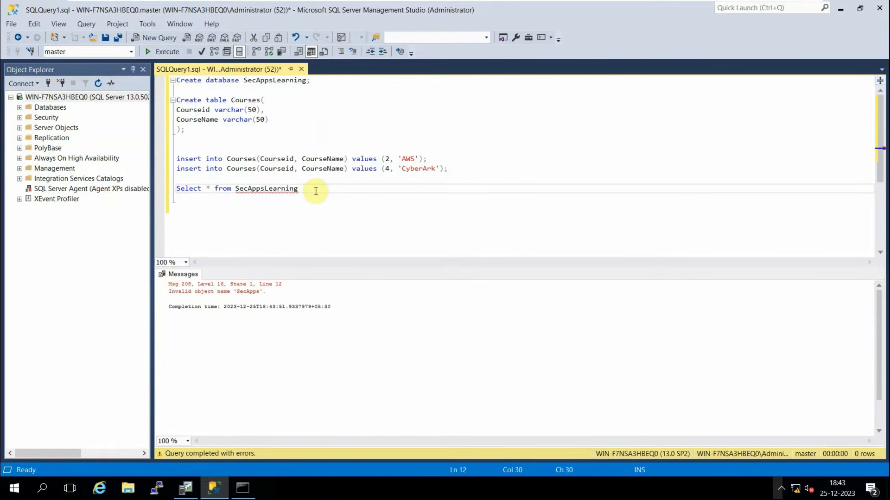
pyautogui.write(';')
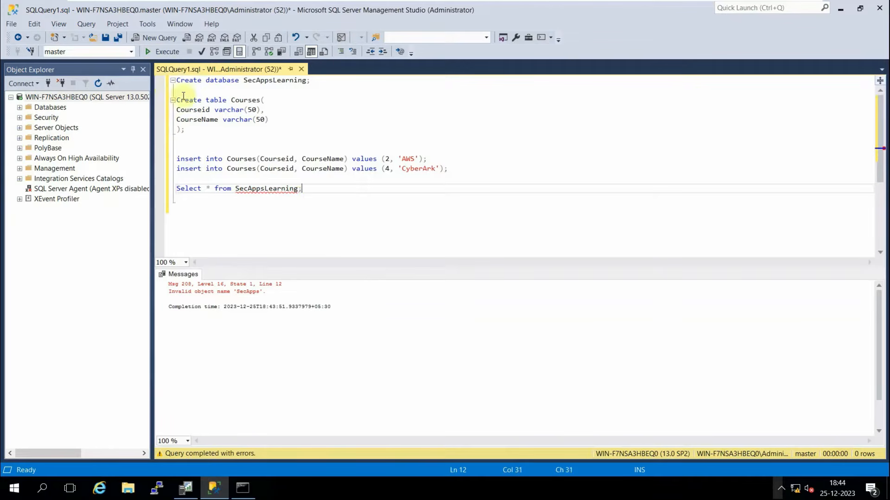
# Change the query to 'Select * from Courses;' and run it.
pyautogui.click(165, 51)
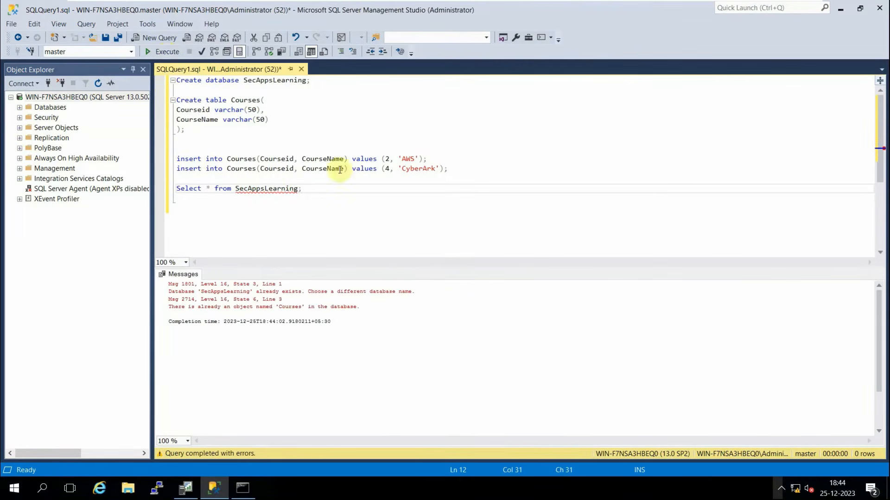
pyautogui.moveTo(300, 188); pyautogui.dragTo(234, 191)
pyautogui.write('Cou')
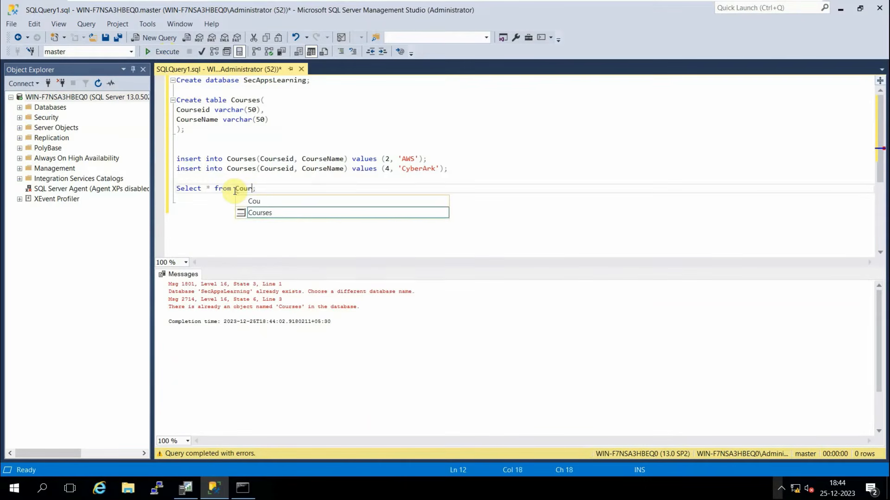
pyautogui.write('r')
pyautogui.press('Tab')
pyautogui.moveTo(278, 188); pyautogui.dragTo(176, 190)
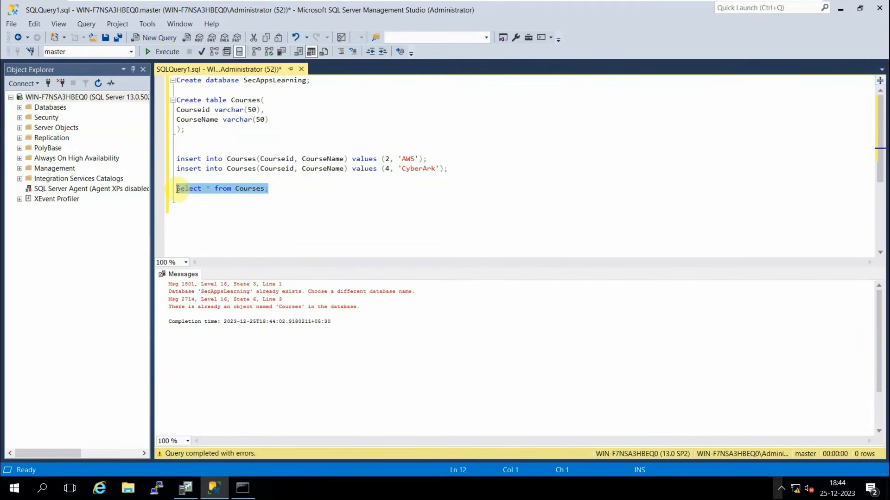
pyautogui.click(151, 51)
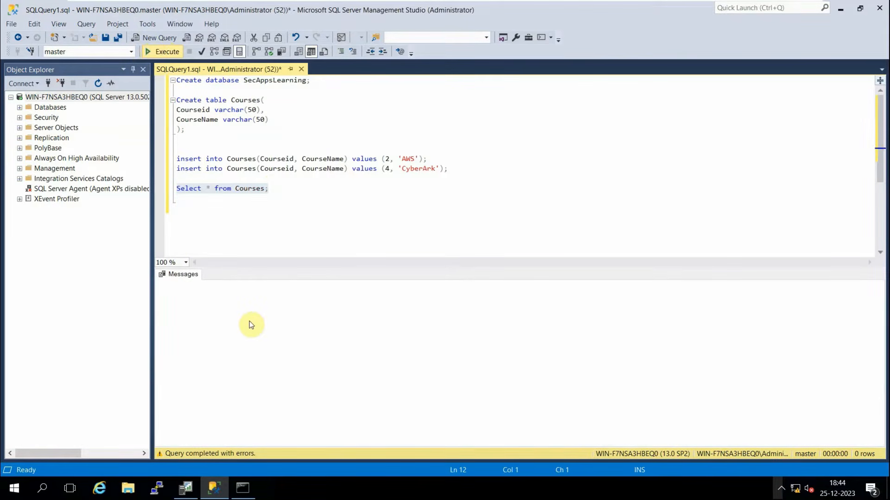
pyautogui.press('F5')
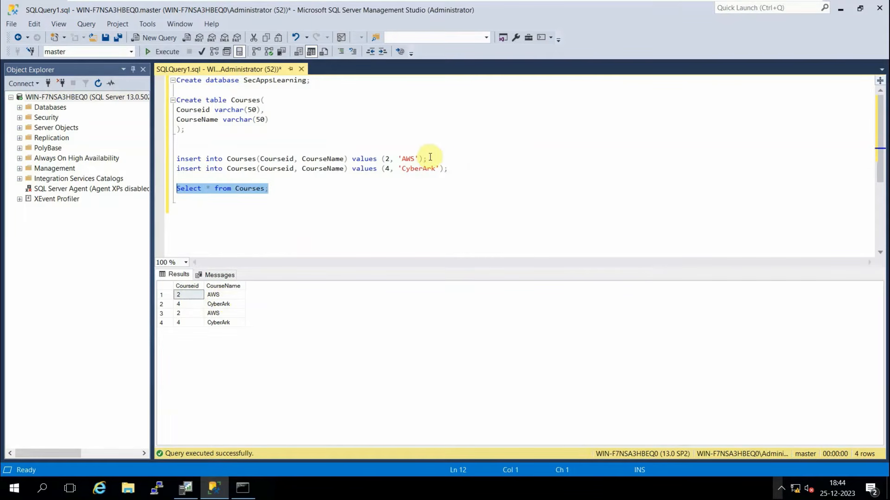
# Re-run the AWS insert, then run 'Select * from Courses;' to list five rows.
pyautogui.moveTo(430, 157); pyautogui.dragTo(172, 162)
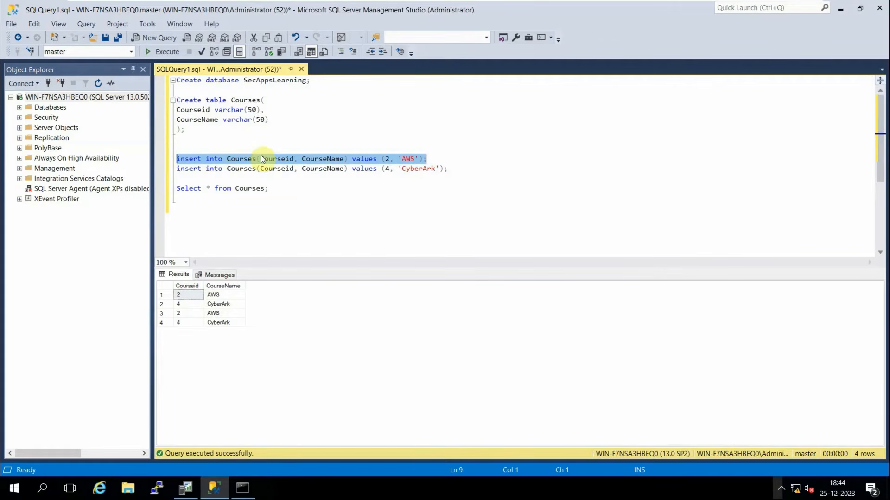
pyautogui.click(154, 54)
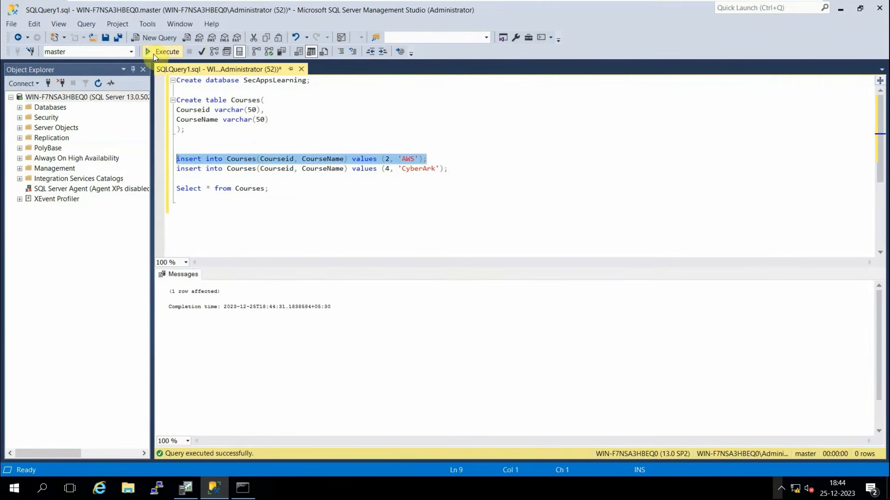
pyautogui.click(271, 189)
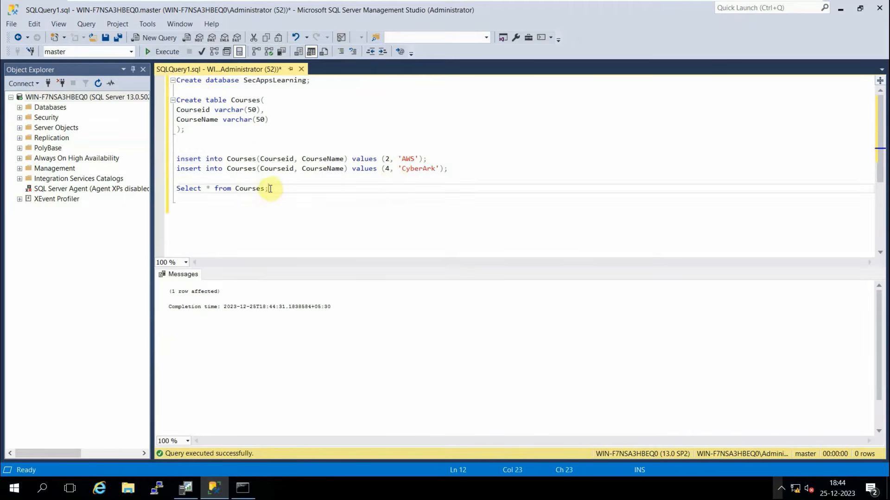
pyautogui.moveTo(270, 189); pyautogui.dragTo(177, 188)
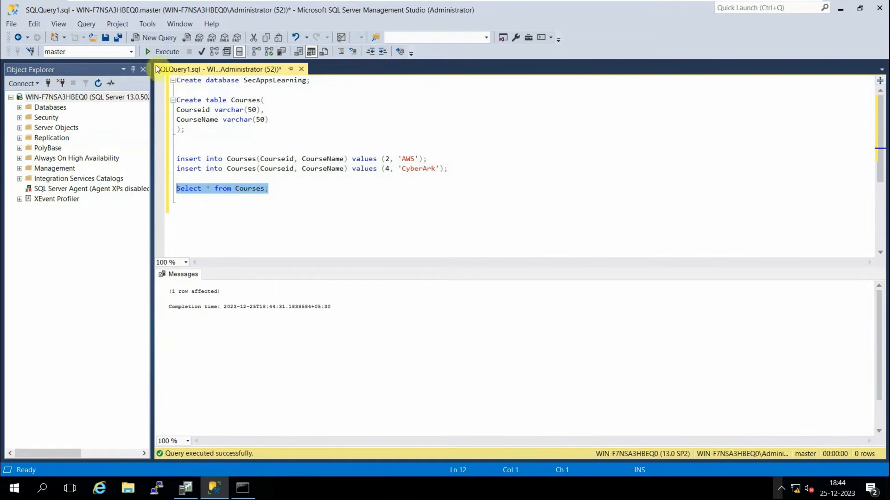
pyautogui.click(151, 51)
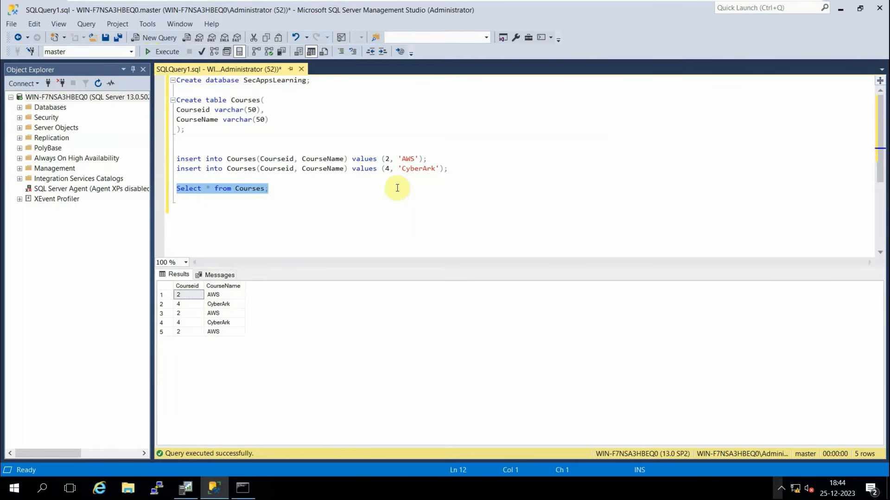
pyautogui.click(316, 81)
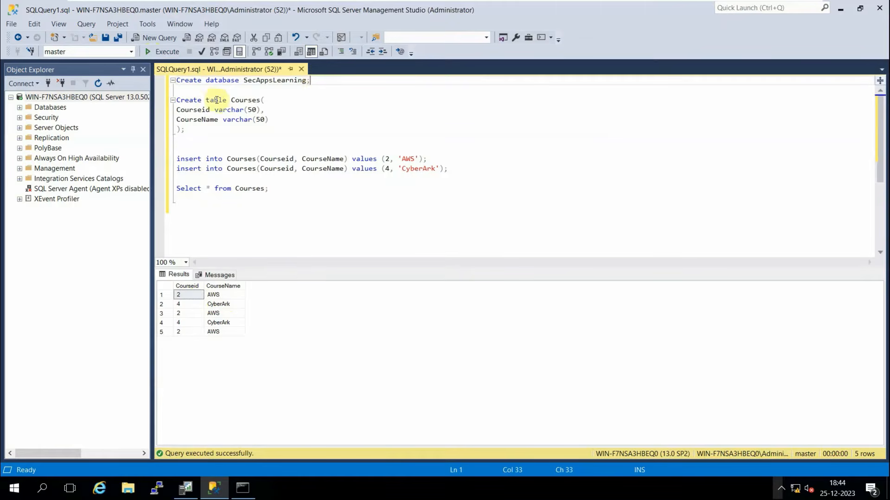
pyautogui.click(180, 110)
pyautogui.moveTo(180, 111); pyautogui.dragTo(282, 113)
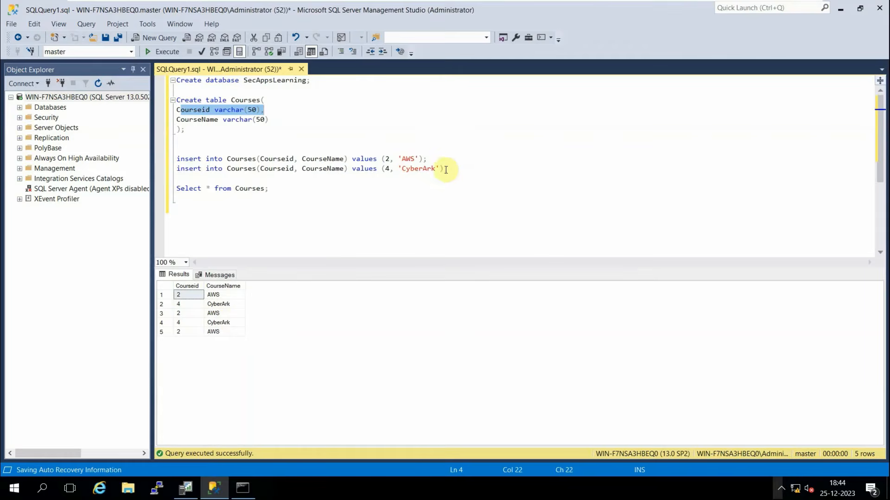
pyautogui.moveTo(448, 170); pyautogui.dragTo(176, 174)
pyautogui.hotkey('ctrl', 'c')
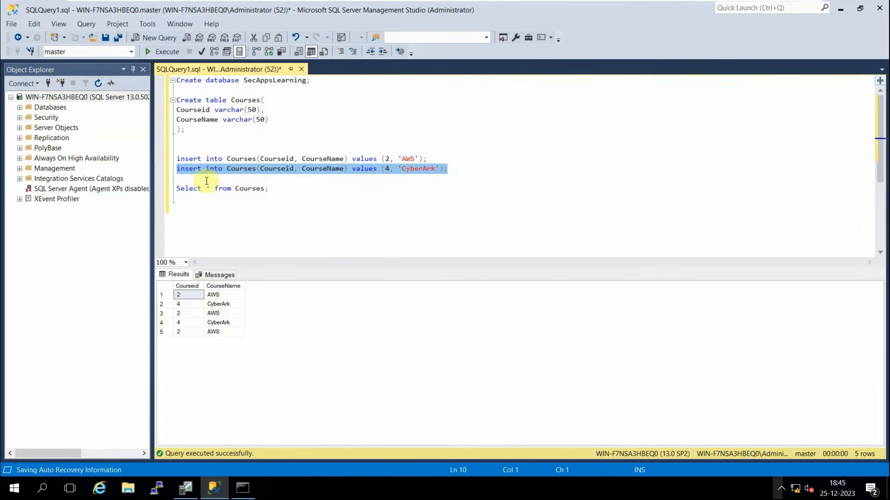
# Add a copy of the CyberArk insert changed to id 7, 'SailPoint'.
pyautogui.click(467, 167)
pyautogui.press('Return')
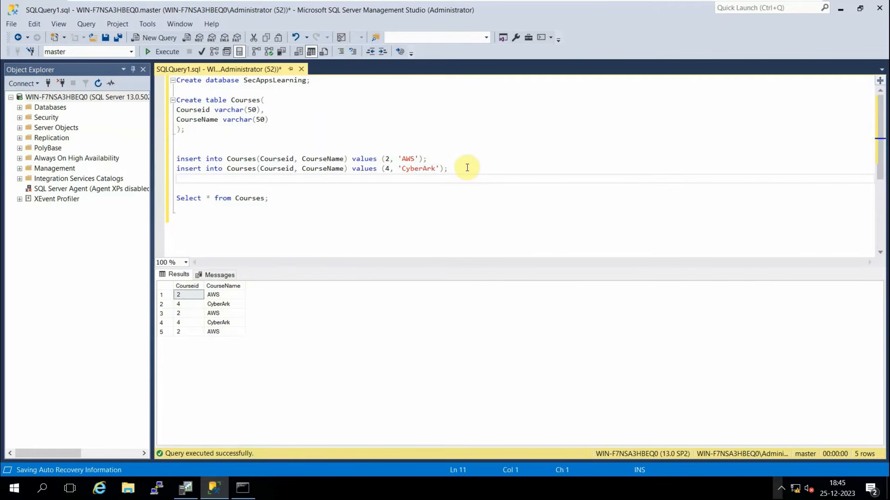
pyautogui.hotkey('ctrl', 'v')
pyautogui.click(390, 178)
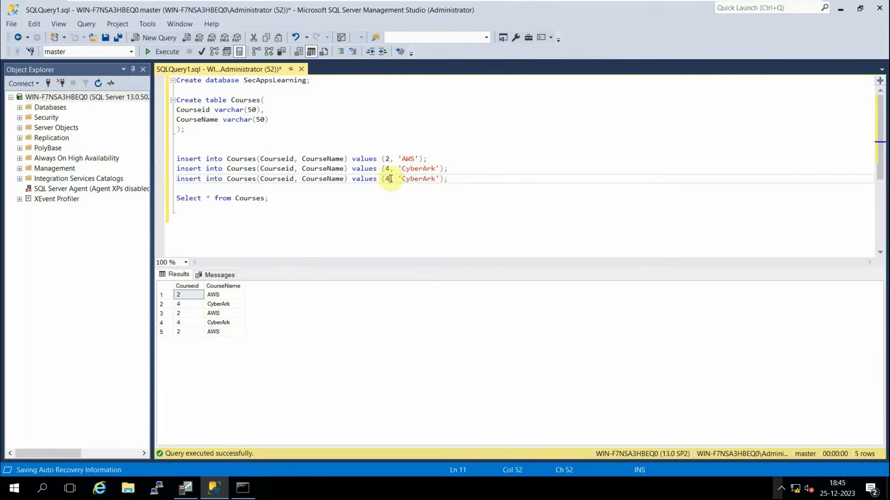
pyautogui.press('BackSpace')
pyautogui.write('7')
pyautogui.moveTo(436, 179); pyautogui.dragTo(403, 180)
pyautogui.write('SailPoint')
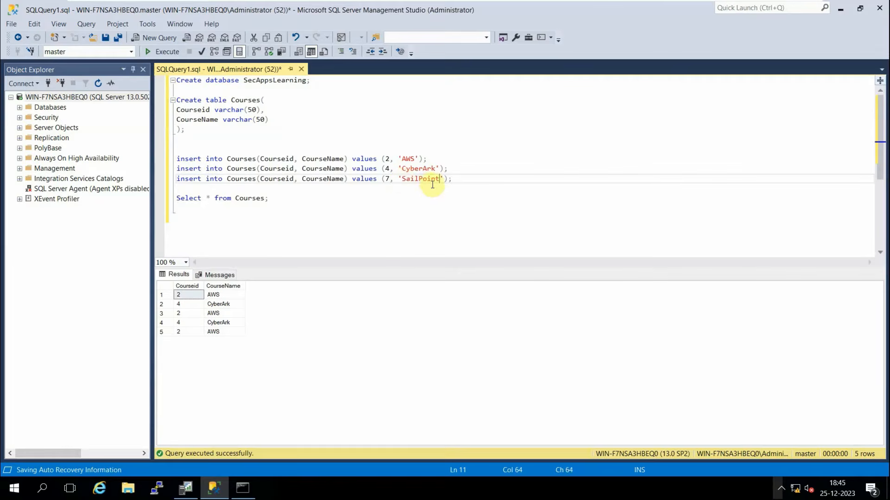
# Add another copied insert changed to id 8, 'Okta'.
pyautogui.press('Return')
pyautogui.hotkey('ctrl', 'v')
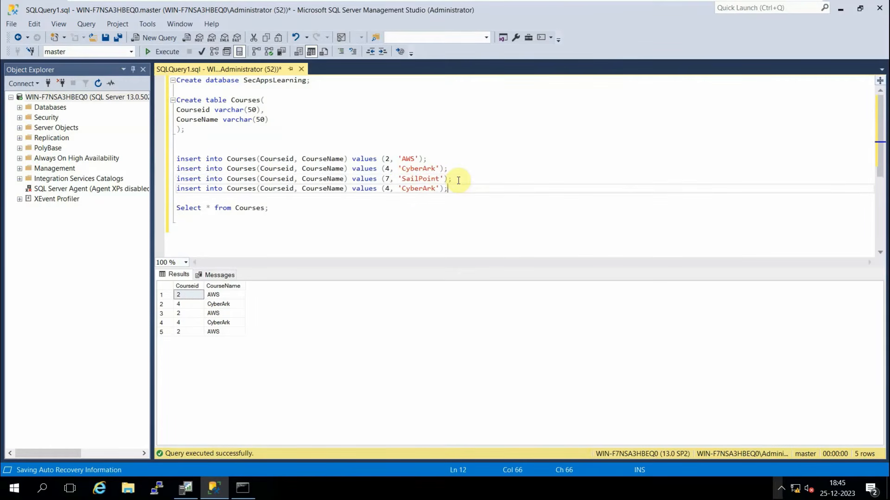
pyautogui.click(386, 189)
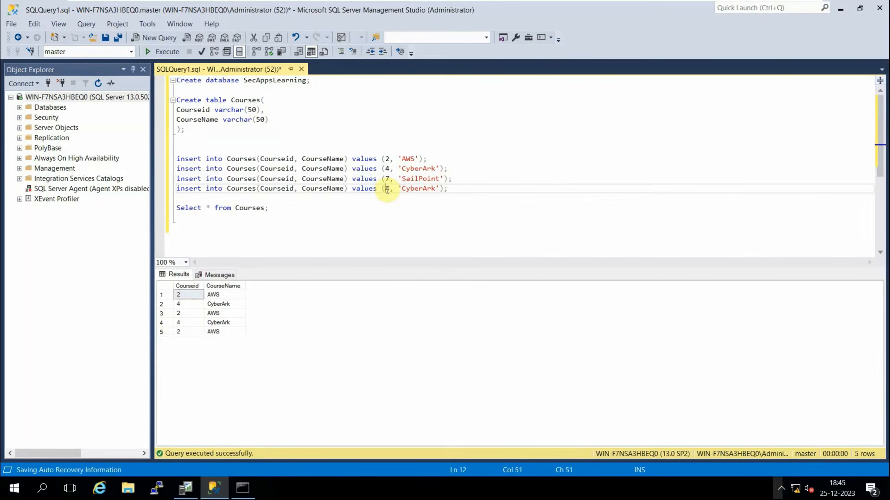
pyautogui.press('Delete')
pyautogui.write('8')
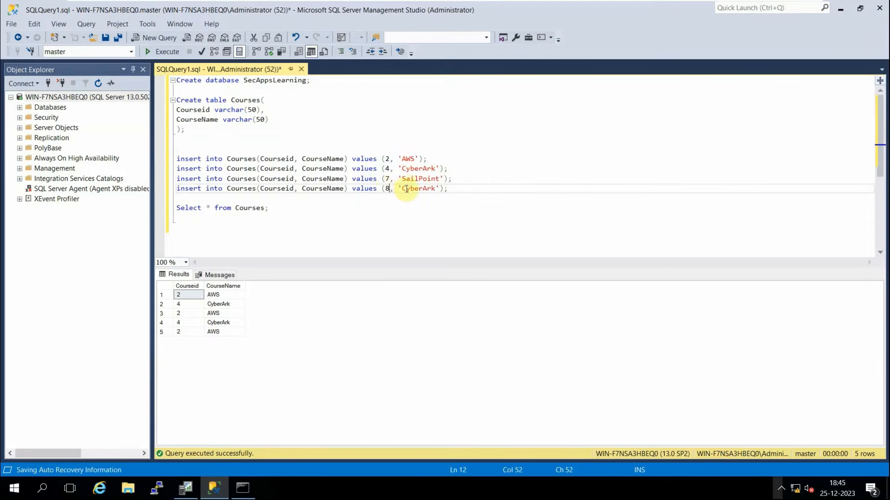
pyautogui.moveTo(436, 188); pyautogui.dragTo(401, 190)
pyautogui.write('Okta')
# Add a third insert for id 9, 'Saviynt', then execute the three new inserts.
pyautogui.press('Return')
pyautogui.hotkey('ctrl', 'v')
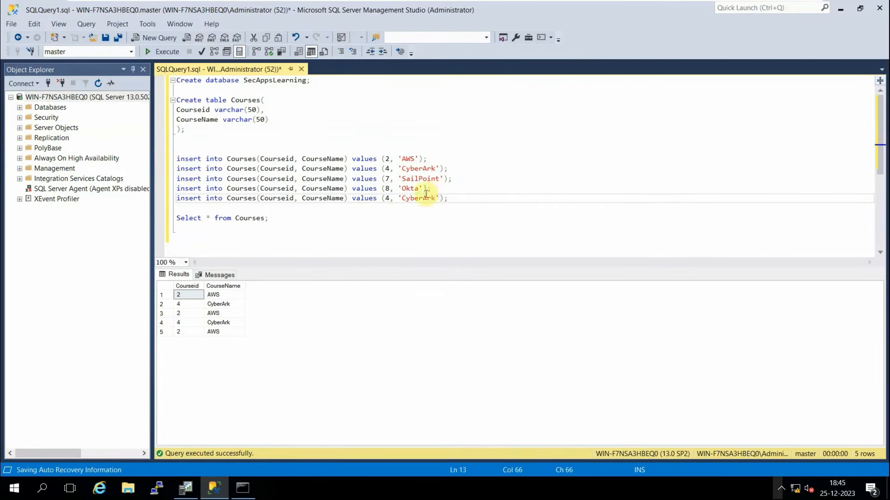
pyautogui.click(394, 198)
pyautogui.press('BackSpace')
pyautogui.write('9')
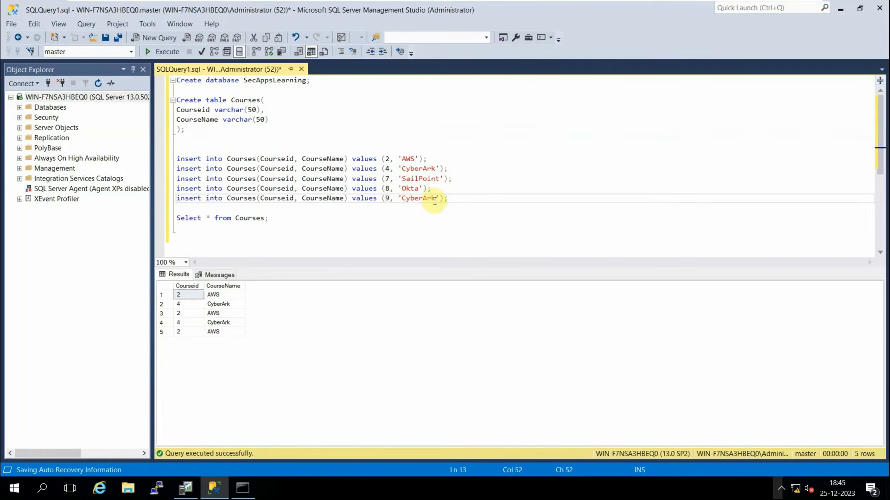
pyautogui.moveTo(435, 200); pyautogui.dragTo(405, 203)
pyautogui.write('Saviynt')
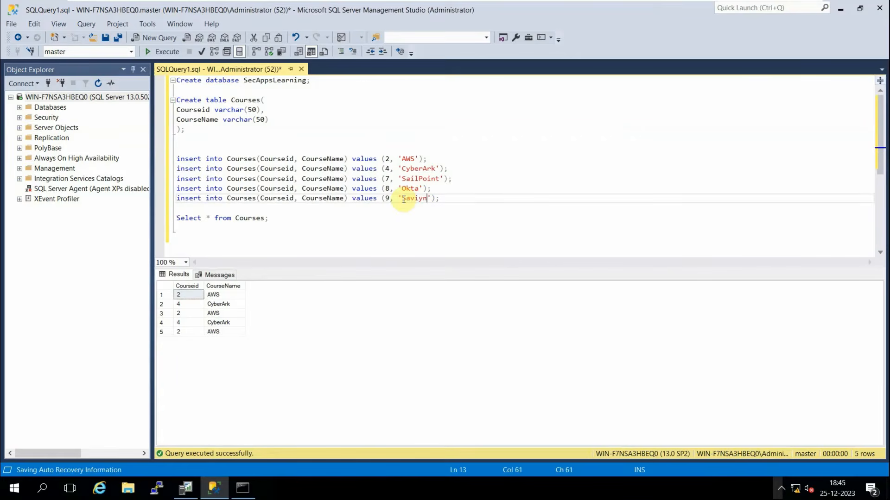
pyautogui.moveTo(444, 199); pyautogui.dragTo(176, 179)
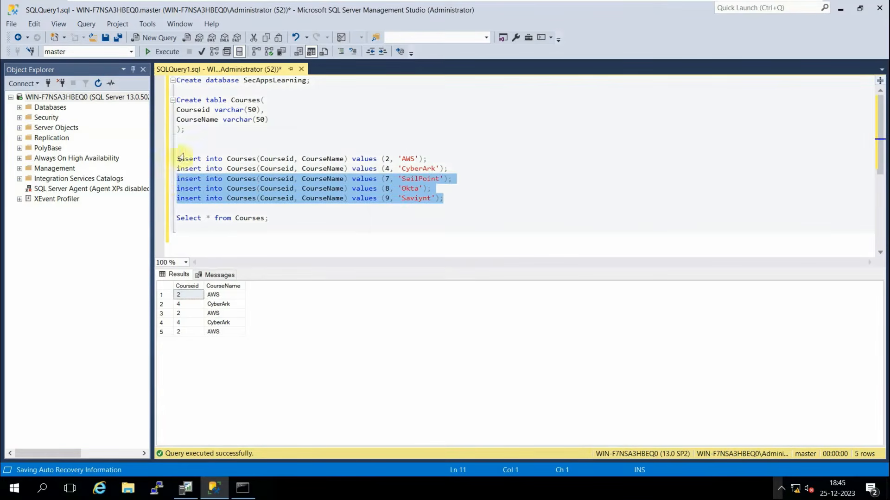
pyautogui.click(171, 55)
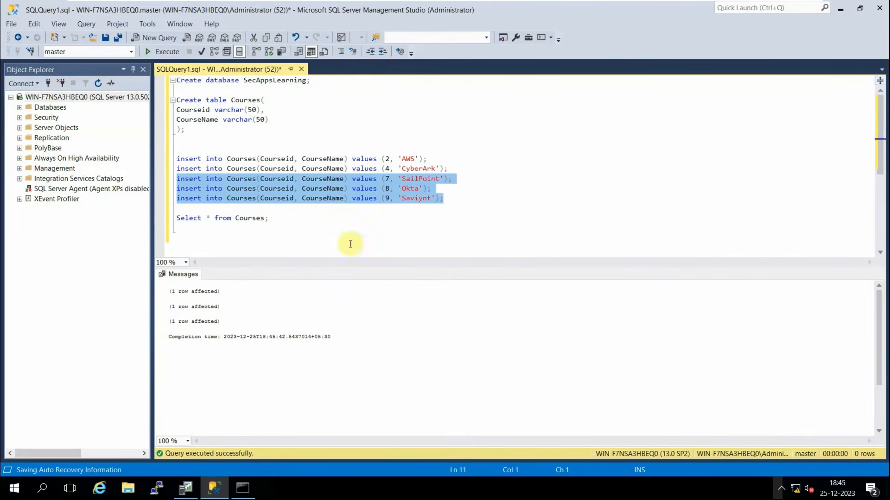
# Run 'Select * from Courses;' showing eight rows, then select the server node in Object Explorer.
pyautogui.moveTo(271, 218); pyautogui.dragTo(169, 222)
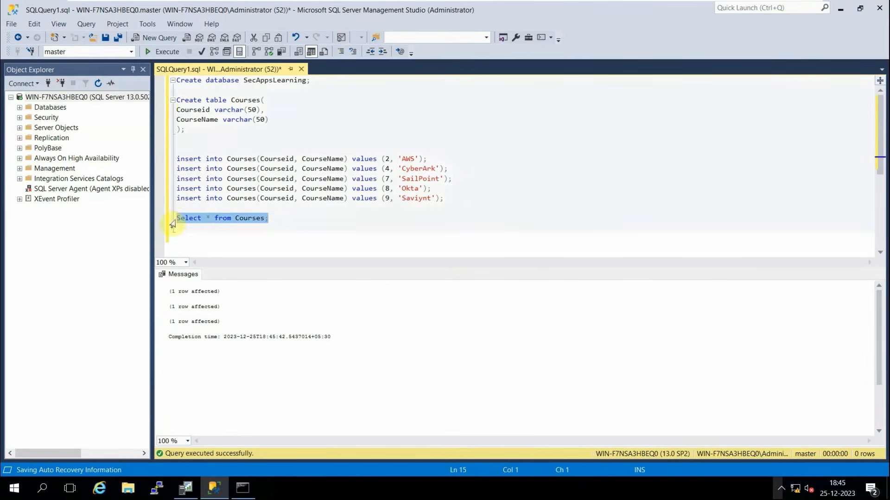
pyautogui.click(163, 53)
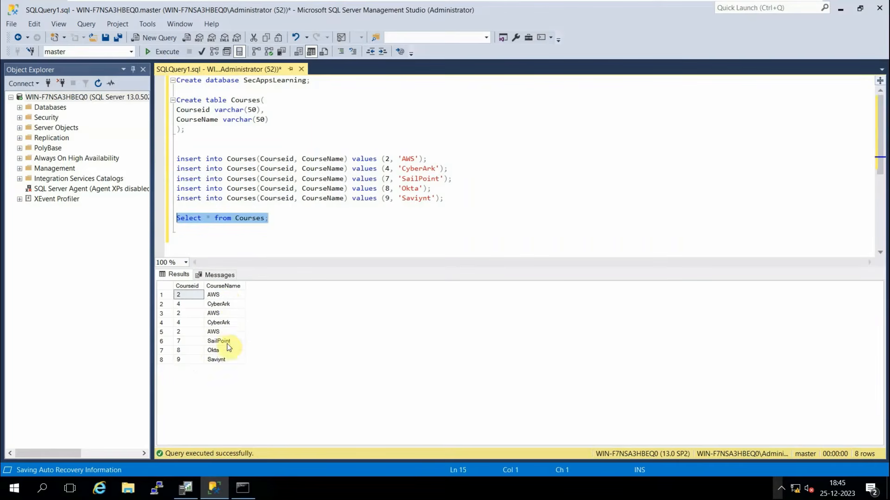
pyautogui.click(280, 221)
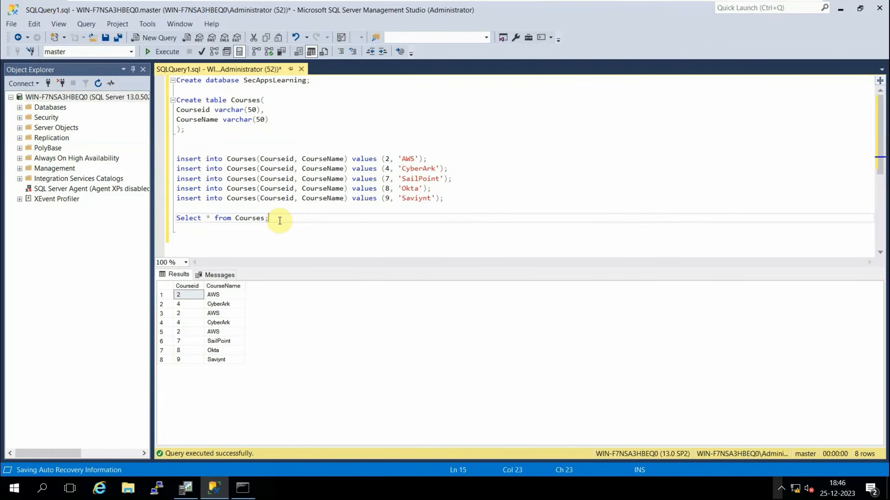
pyautogui.click(49, 96)
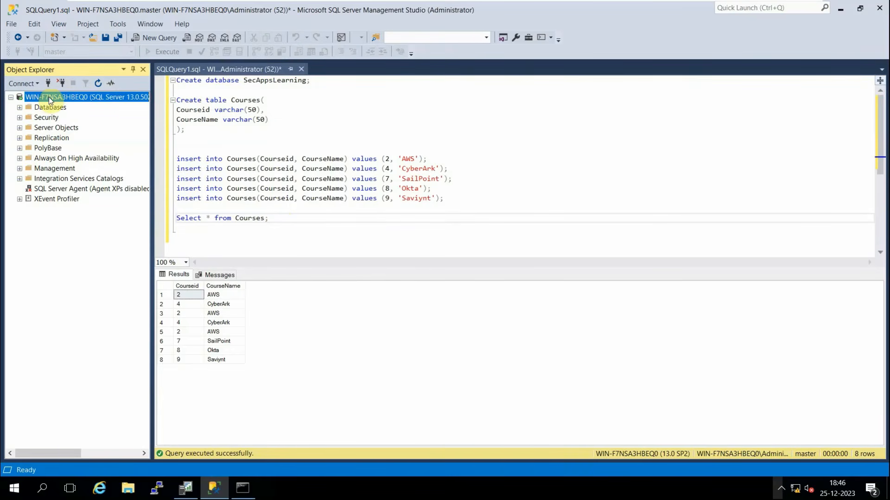